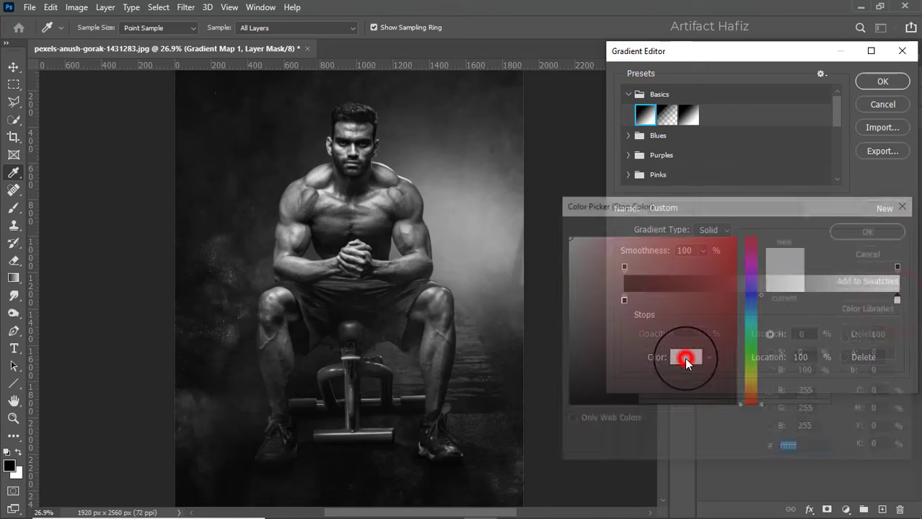
Set the gradient's light end stop to bright cyan, about 00fcff
left_click(753, 321)
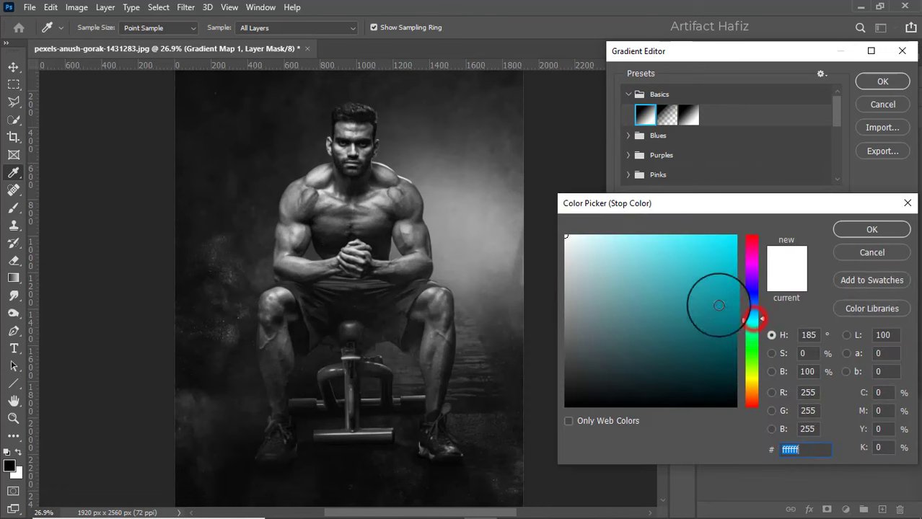
left_click_drag(706, 274, 736, 216)
mouse_move(748, 318)
left_mouse_down()
mouse_move(748, 310)
mouse_move(750, 322)
left_mouse_up()
left_click(751, 324)
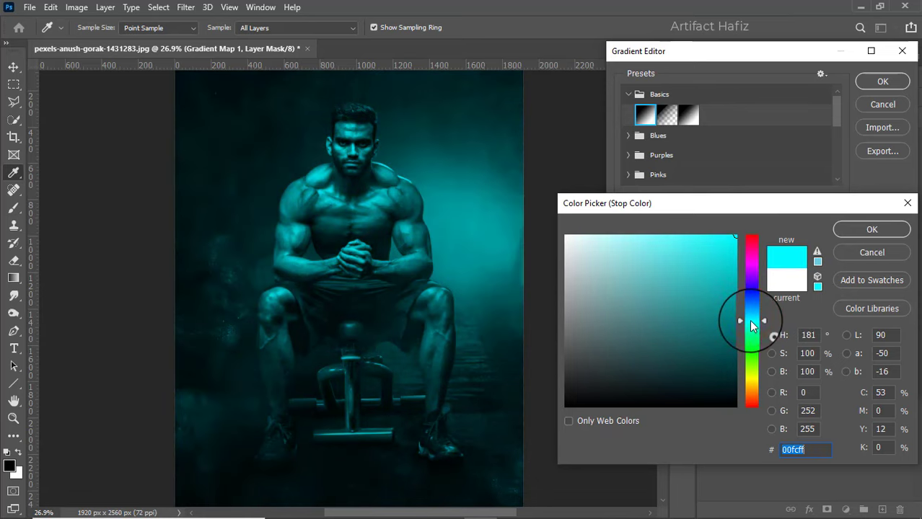
left_click(853, 233)
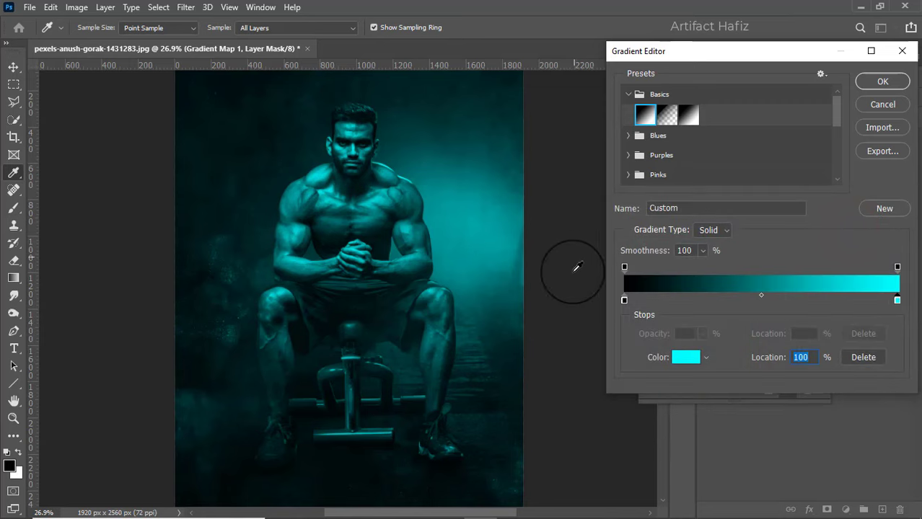
Set the gradient's dark end stop to black (000000) and apply the black-to-cyan gradient map
left_click(624, 300)
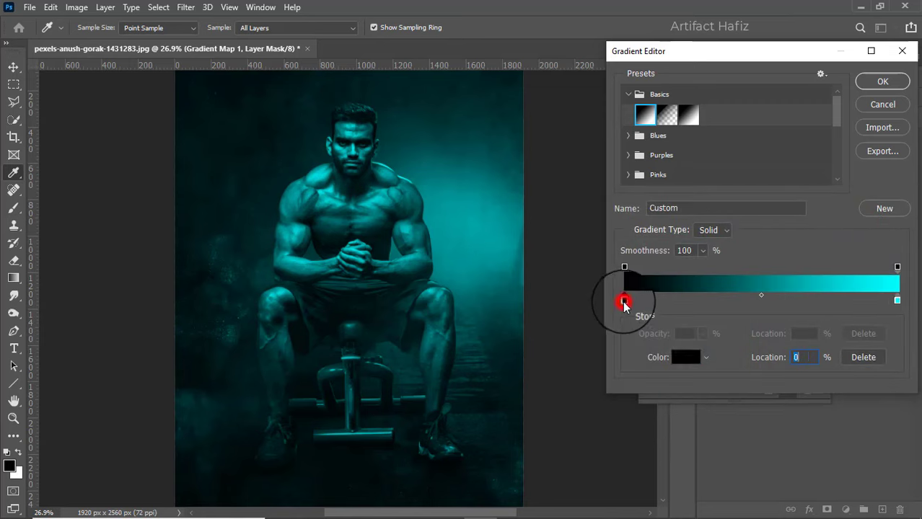
left_click(679, 364)
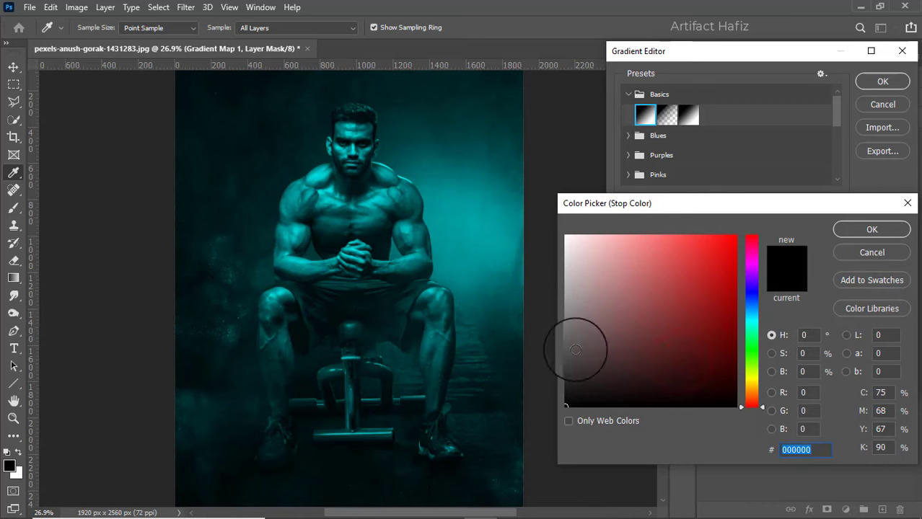
mouse_move(575, 351)
left_mouse_down()
mouse_move(554, 329)
mouse_move(545, 422)
mouse_move(561, 416)
left_mouse_up()
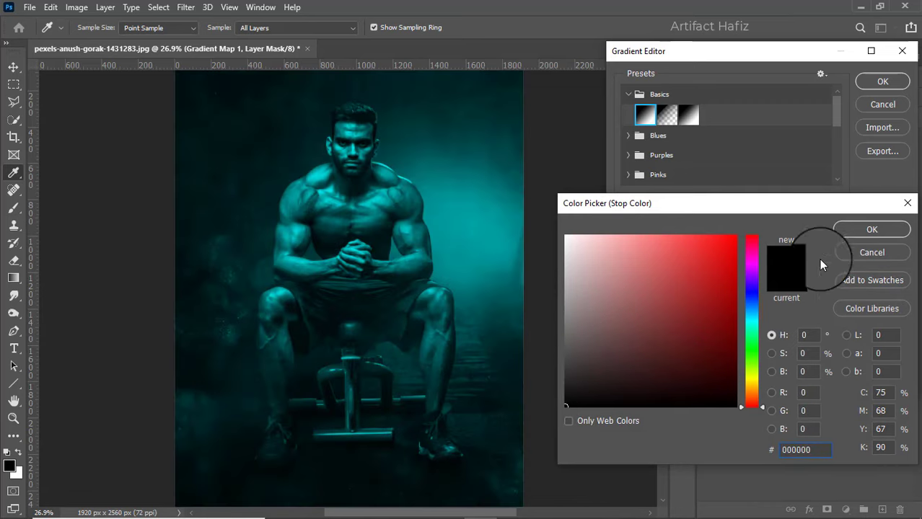
left_click(847, 228)
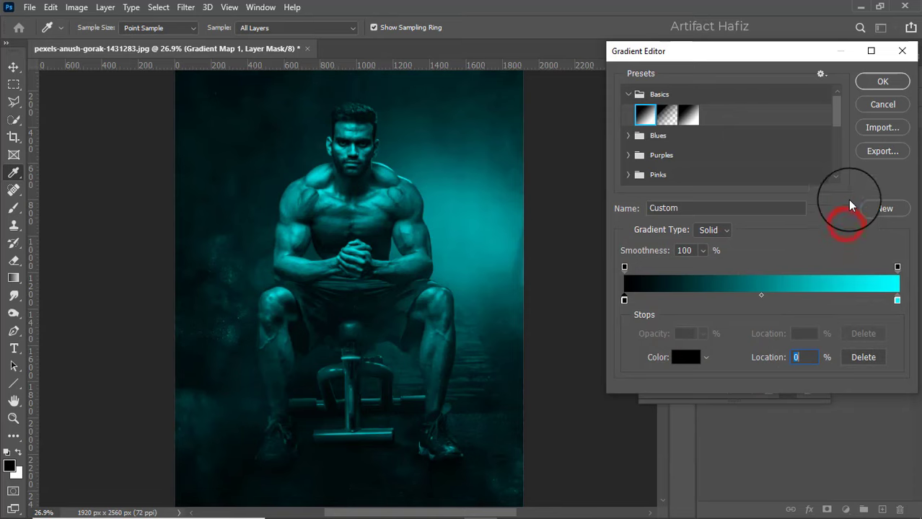
left_click(863, 82)
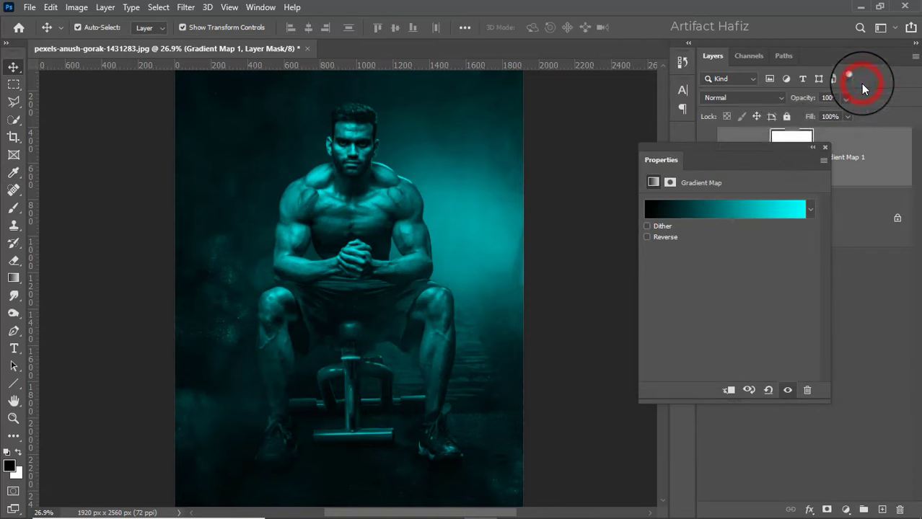
left_click(825, 147)
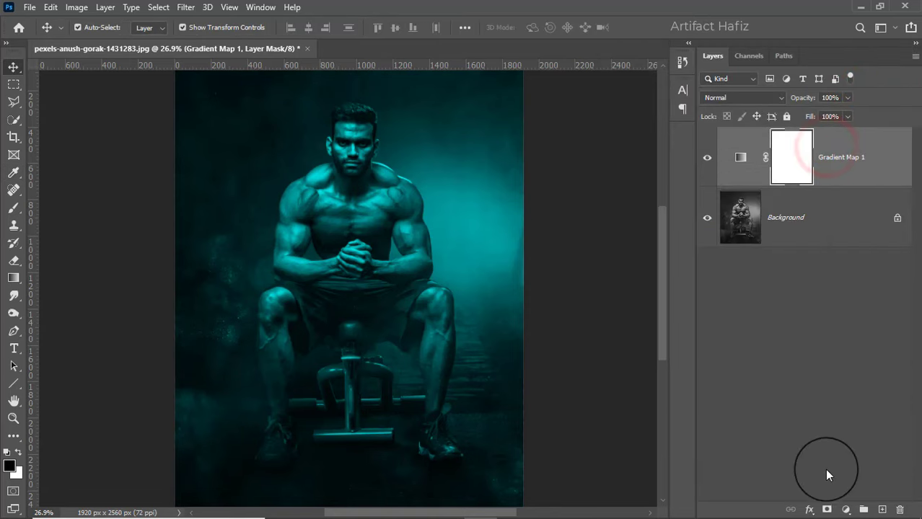
left_click(846, 510)
left_click(839, 433)
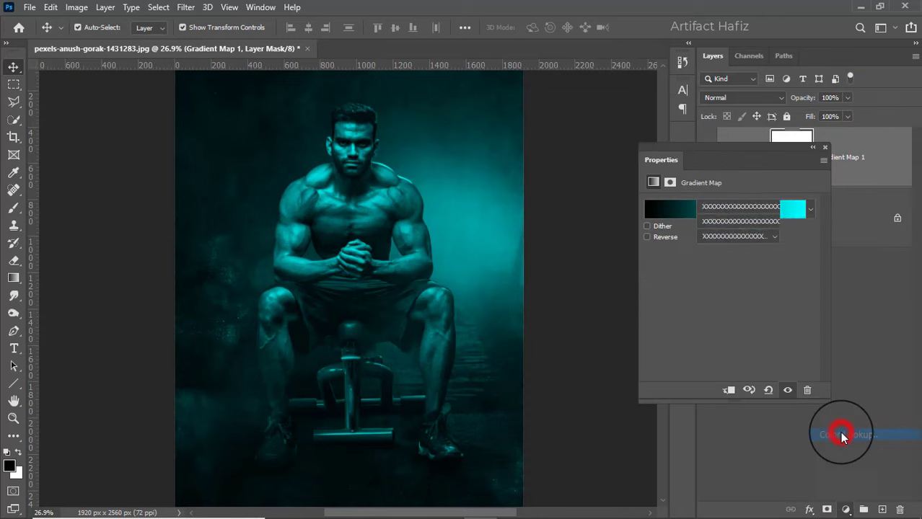
left_click(826, 147)
left_click_drag(843, 147, 899, 509)
Add a second Gradient Map adjustment layer above the first and open its gradient for editing
left_click(845, 510)
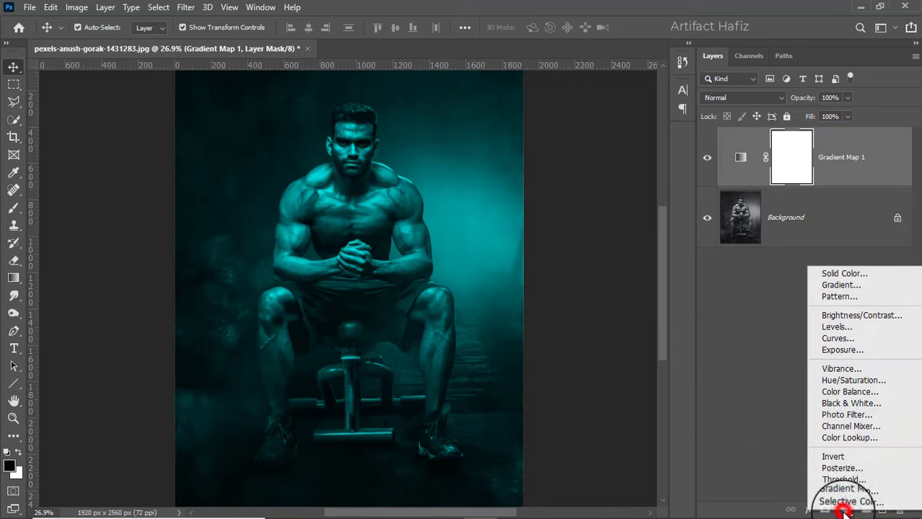
left_click(845, 493)
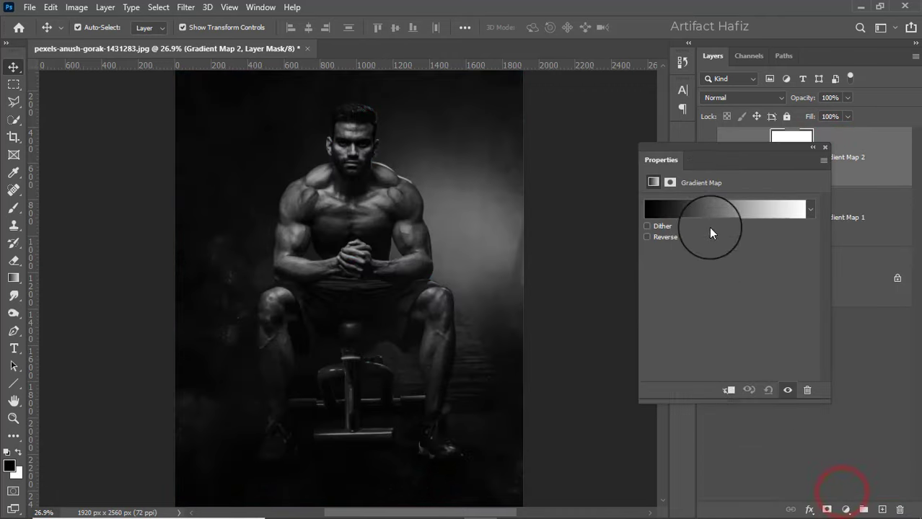
left_click(708, 207)
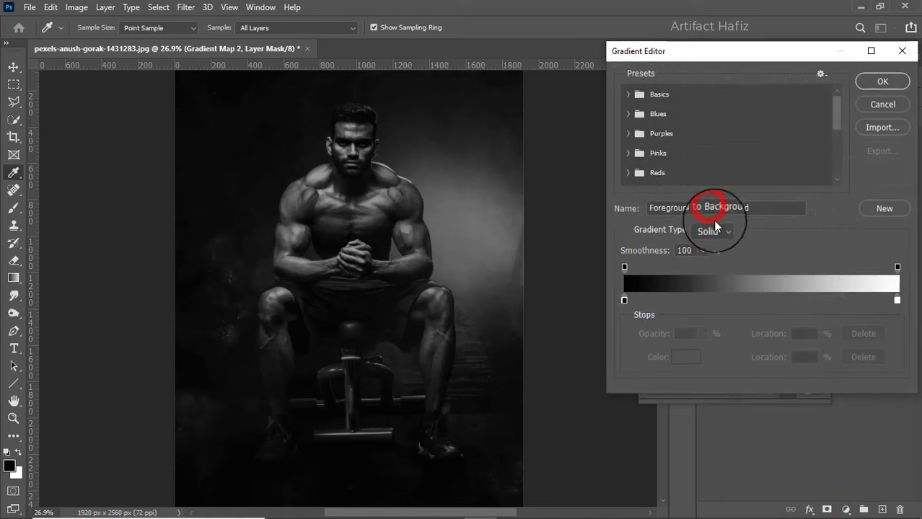
Set the second gradient map's light end stop to pure red (ff0000) and apply the black-to-red gradient
left_click(897, 298)
left_click(686, 357)
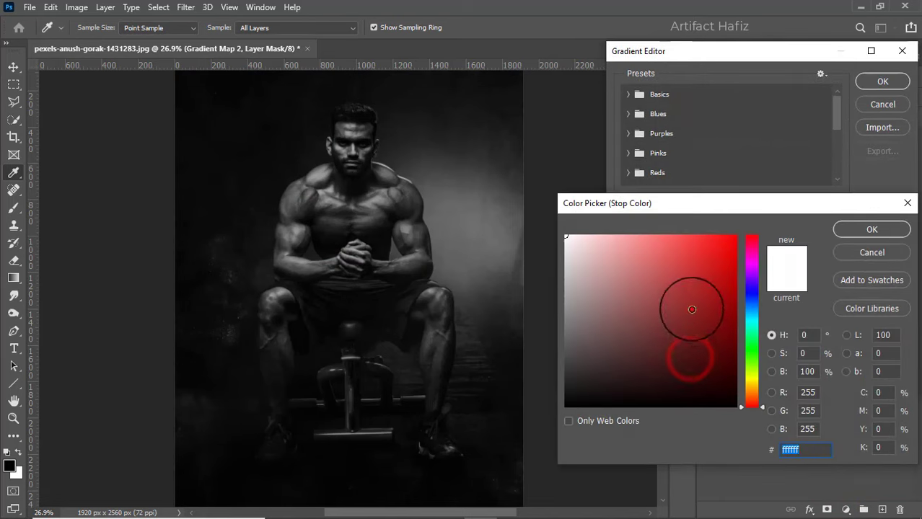
left_click_drag(692, 309, 744, 212)
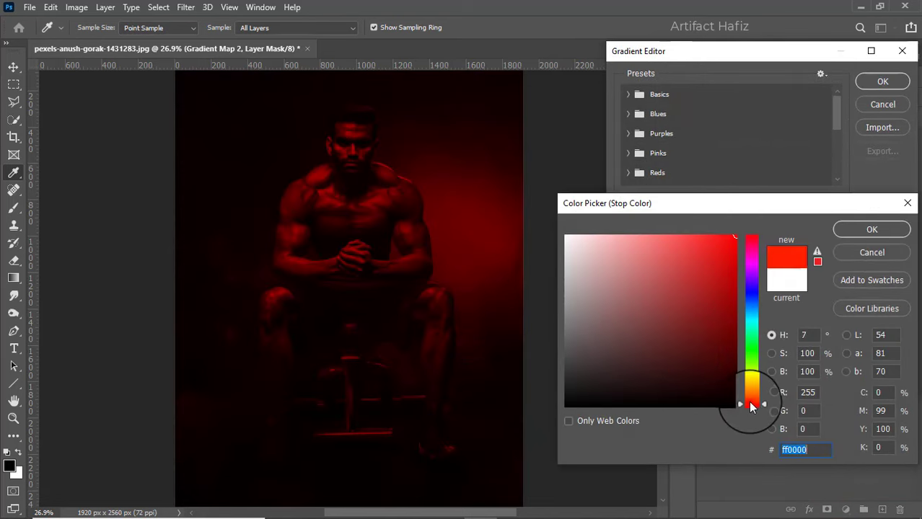
left_click(748, 399)
left_click_drag(750, 401, 749, 411)
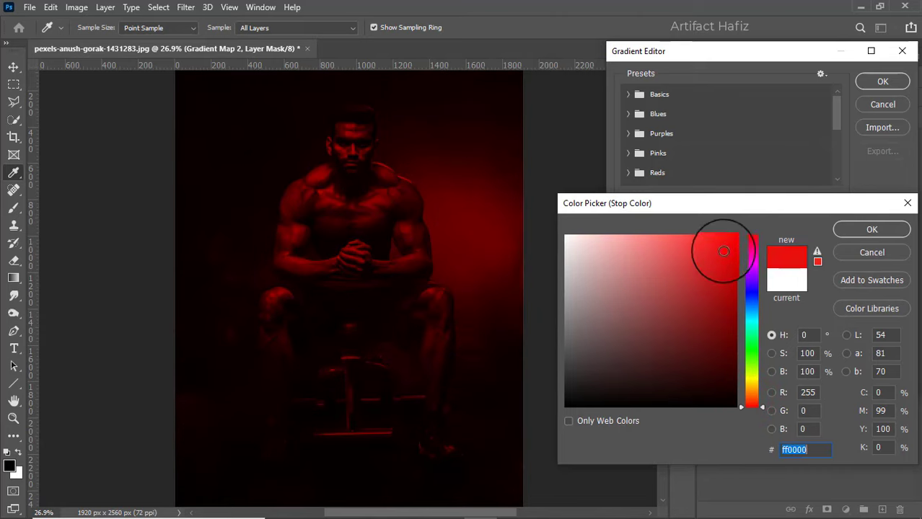
mouse_move(723, 251)
left_mouse_down()
mouse_move(714, 228)
mouse_move(700, 223)
mouse_move(687, 237)
mouse_move(695, 261)
mouse_move(747, 223)
mouse_move(719, 241)
mouse_move(719, 228)
mouse_move(740, 218)
left_mouse_up()
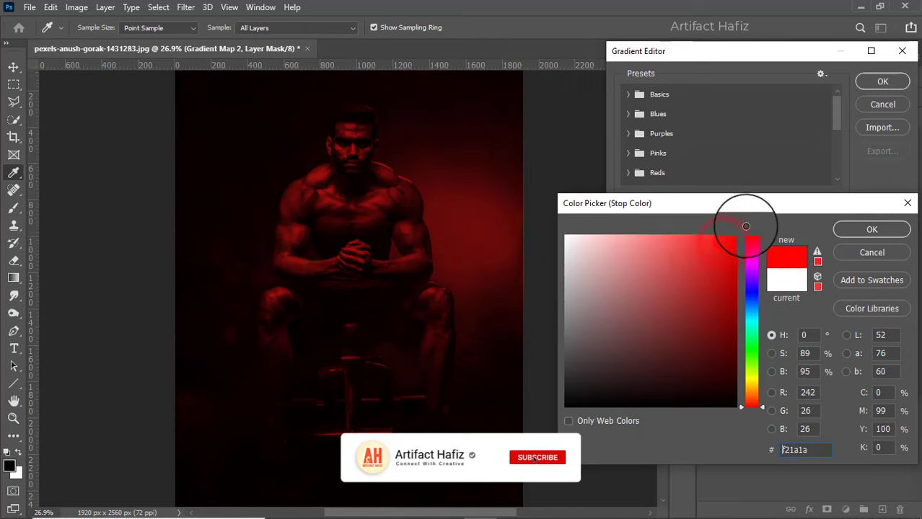
left_click(853, 231)
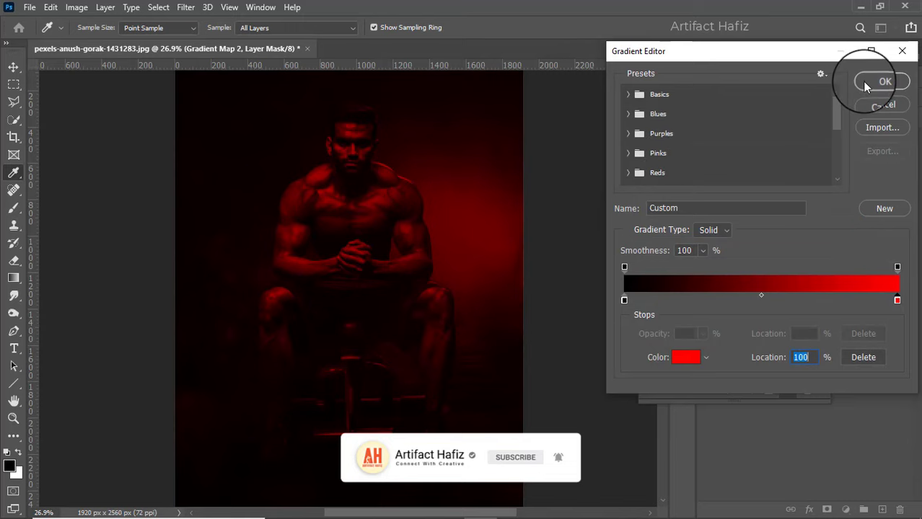
left_click(865, 84)
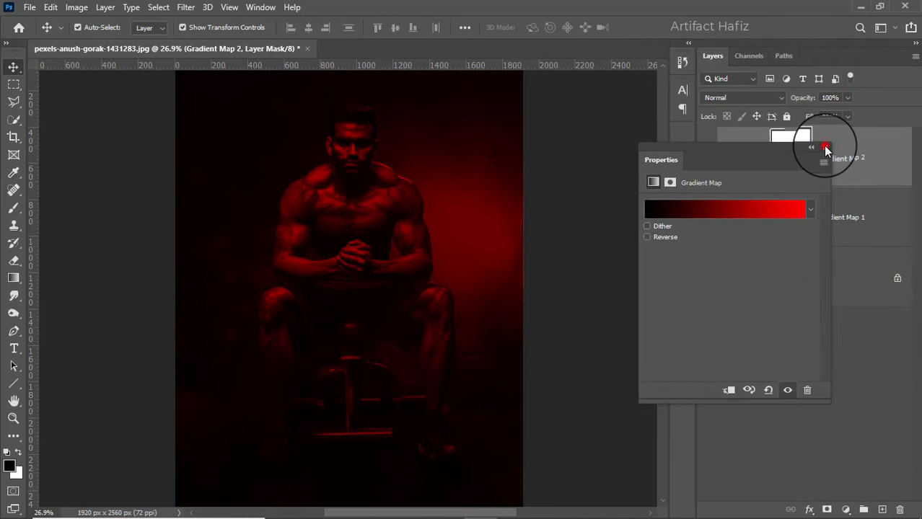
left_click(826, 148)
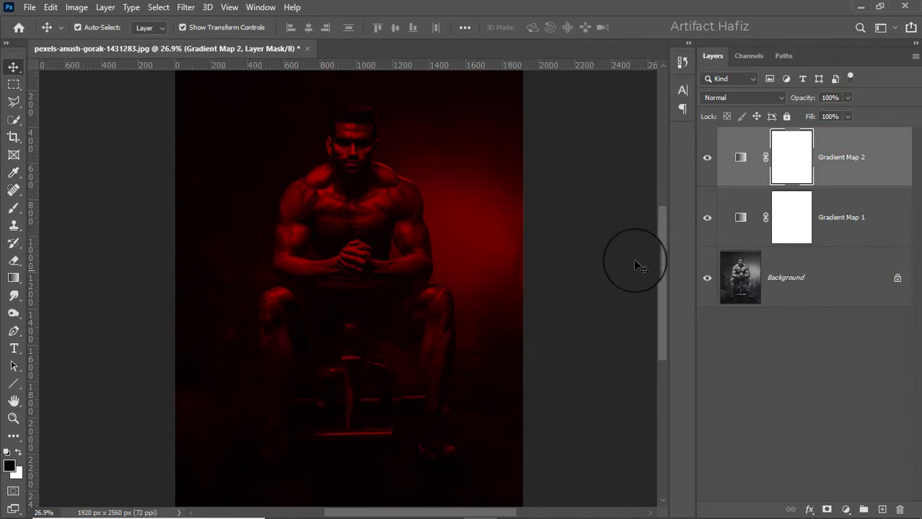
Invert the layer mask of Gradient Map 2 to black
left_click(790, 158)
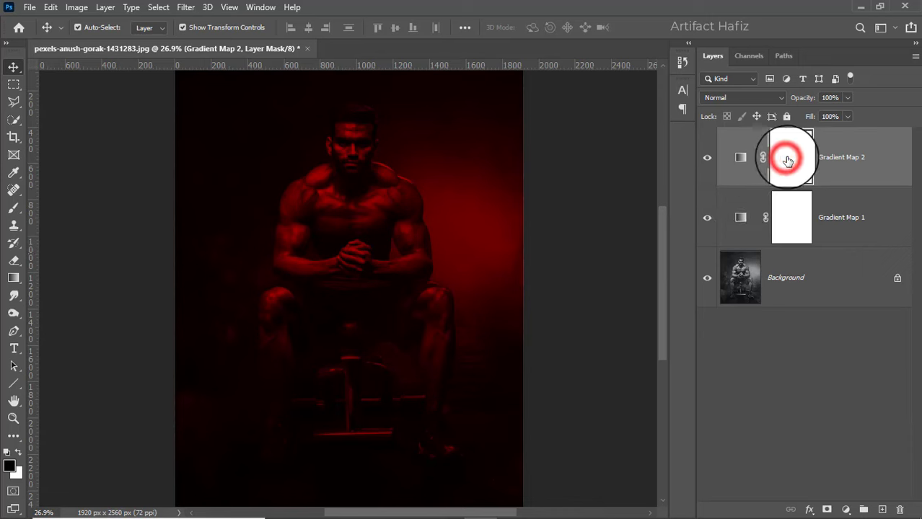
left_click(76, 7)
mouse_move(142, 48)
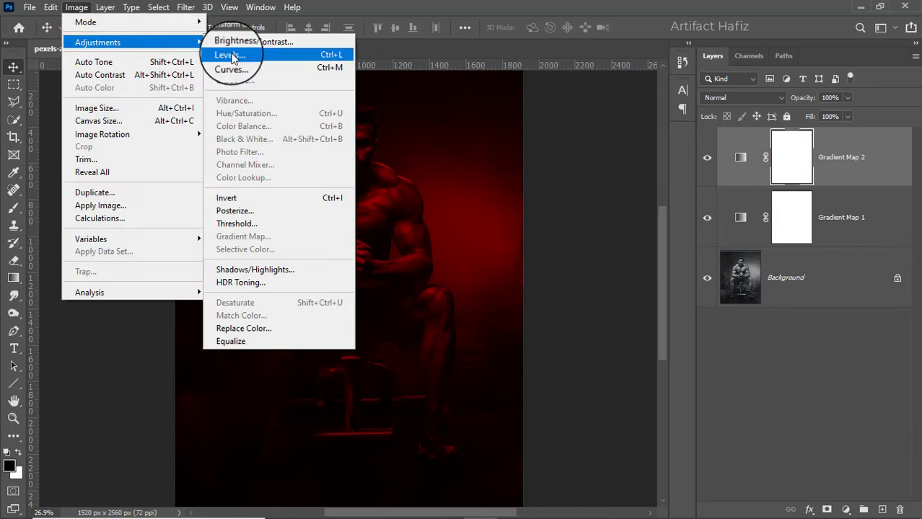
left_click(245, 201)
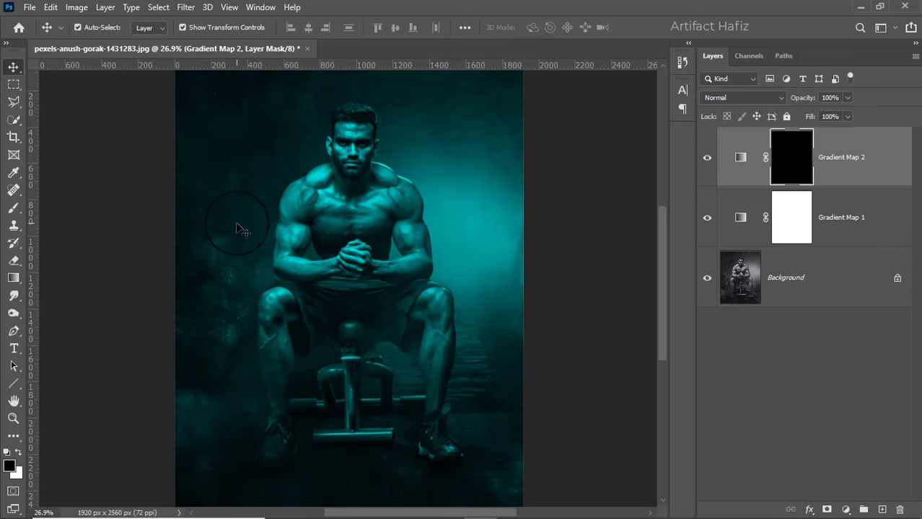
Set up a soft round brush at 23% opacity with white as the foreground color
scroll(263, 229, "up", 4)
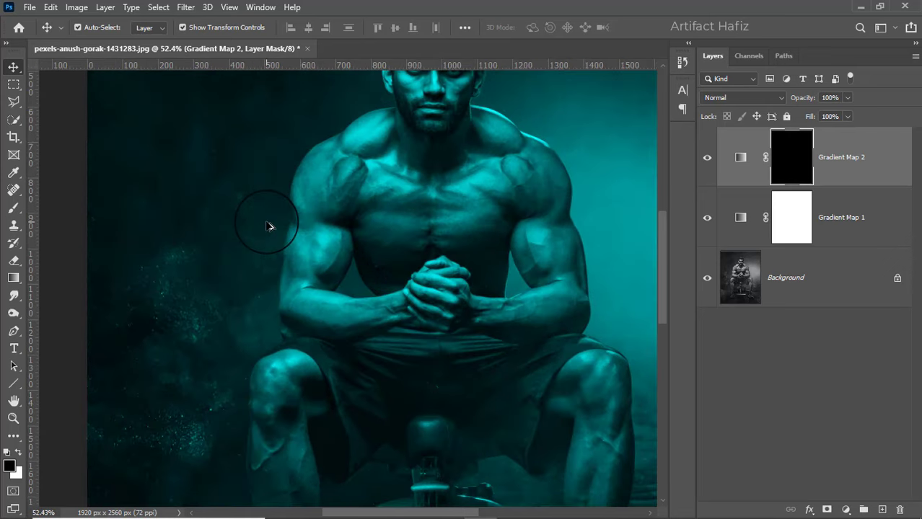
scroll(268, 227, "down", 5)
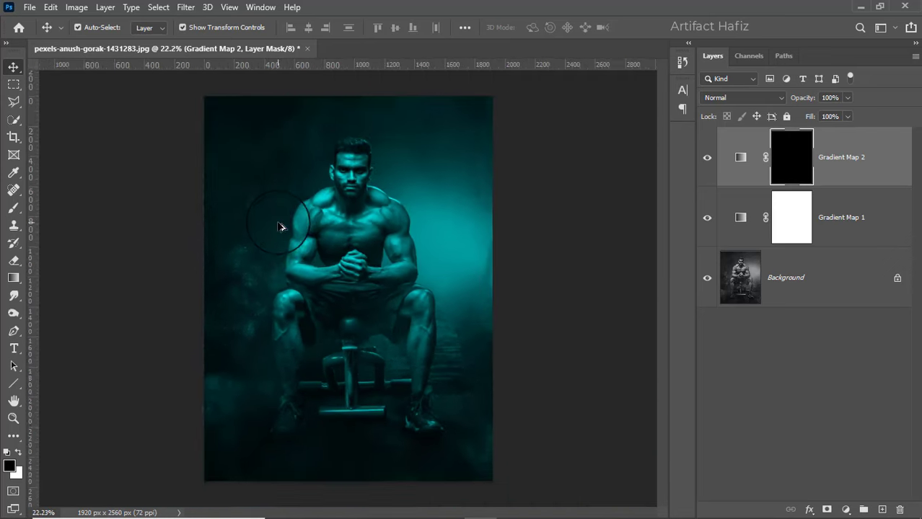
scroll(281, 228, "up", 3)
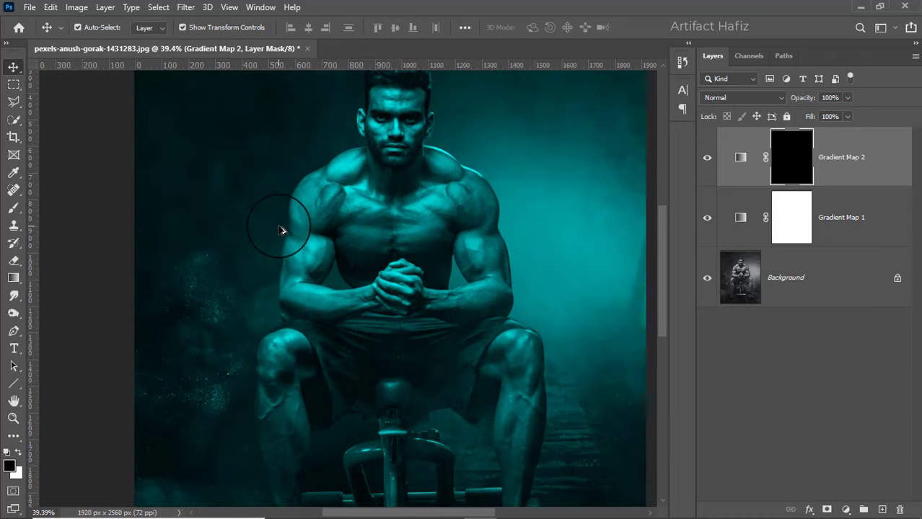
scroll(282, 229, "down", 1)
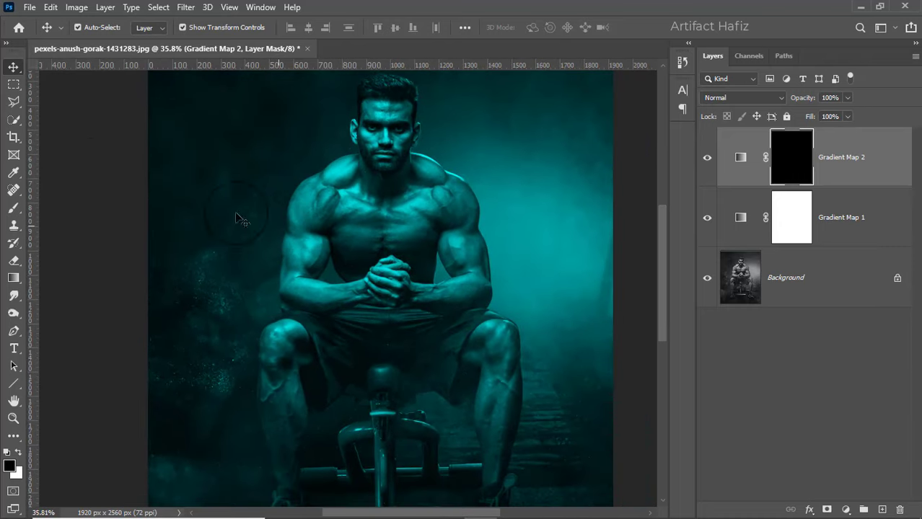
left_click(14, 209)
left_click(98, 29)
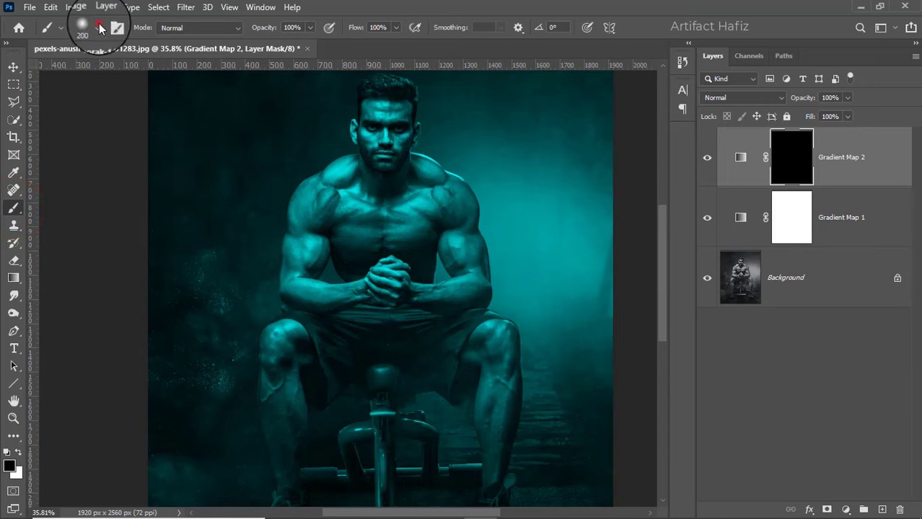
left_click(65, 199)
mouse_move(309, 28)
left_mouse_down()
mouse_move(263, 45)
mouse_move(272, 45)
left_mouse_up()
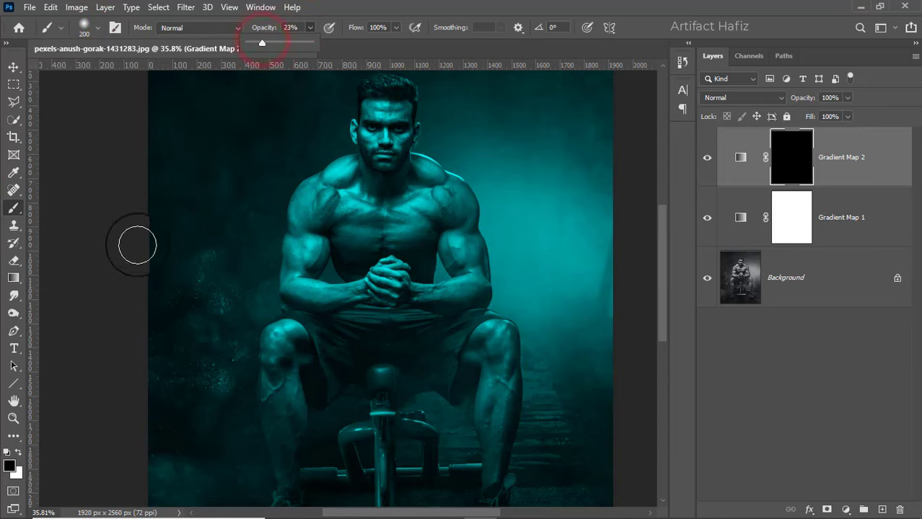
left_click(19, 452)
Paint white with a 90 px brush on the Gradient Map 2 mask over the image-left slope between the man's neck and shoulder
scroll(396, 174, "up", 4)
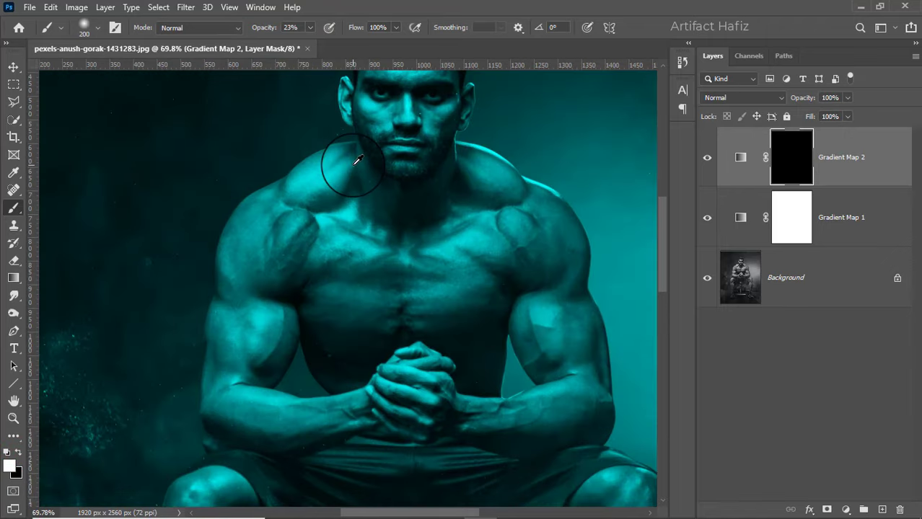
key("bracketleft")
key("bracketleft")
key("bracketleft")
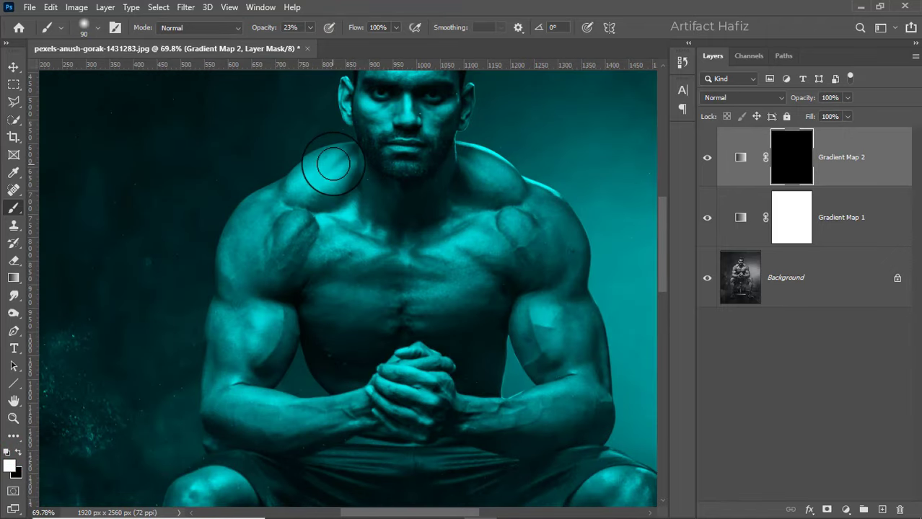
mouse_move(333, 164)
left_mouse_down()
mouse_move(311, 171)
mouse_move(334, 155)
mouse_move(338, 162)
mouse_move(319, 168)
mouse_move(334, 152)
left_mouse_up()
Reduce the brush to 45 px and paint white on the Gradient Map 2 mask over the image-left ear, cheek and temple
key("bracketleft")
key("bracketleft")
key("bracketleft")
key("bracketleft")
key("bracketleft")
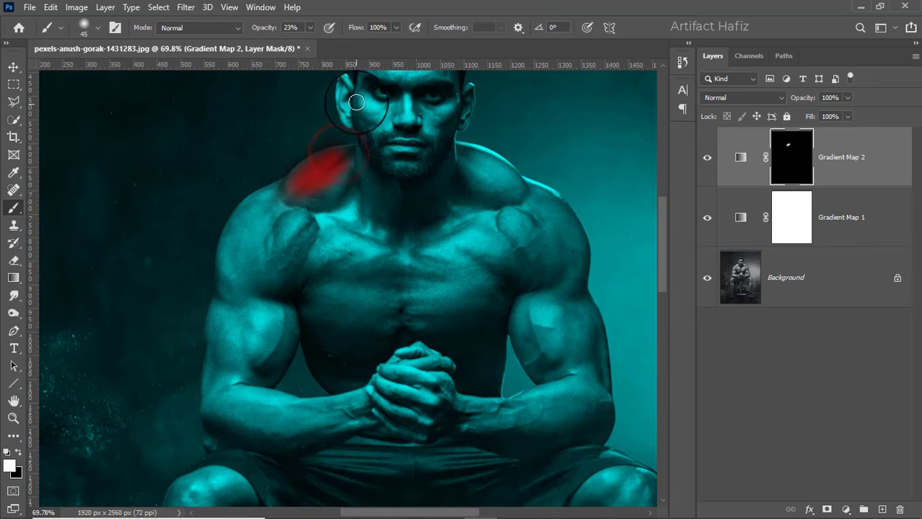
mouse_move(352, 83)
left_mouse_down()
mouse_move(349, 115)
mouse_move(350, 83)
mouse_move(345, 96)
mouse_move(380, 109)
mouse_move(362, 98)
mouse_move(378, 120)
mouse_move(359, 94)
mouse_move(372, 120)
mouse_move(370, 239)
left_mouse_up()
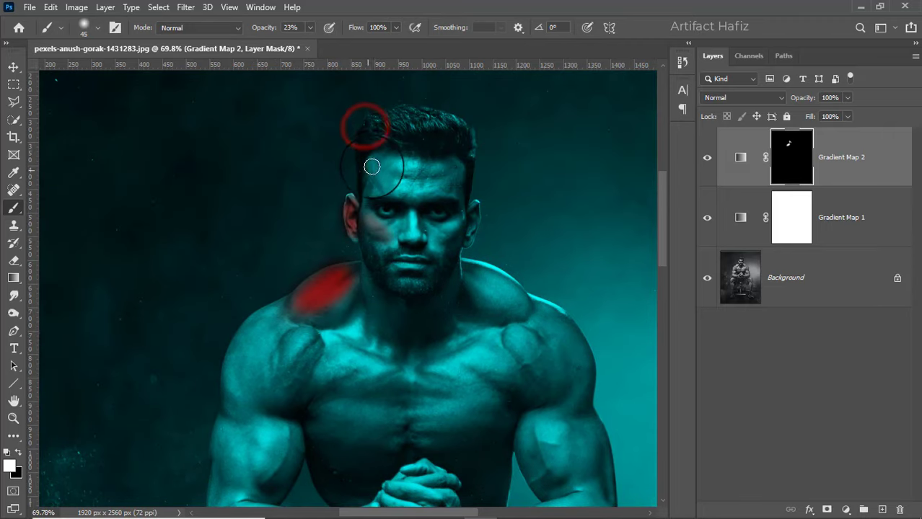
mouse_move(372, 161)
left_mouse_down()
mouse_move(388, 192)
mouse_move(370, 156)
mouse_move(393, 201)
mouse_move(370, 164)
left_mouse_up()
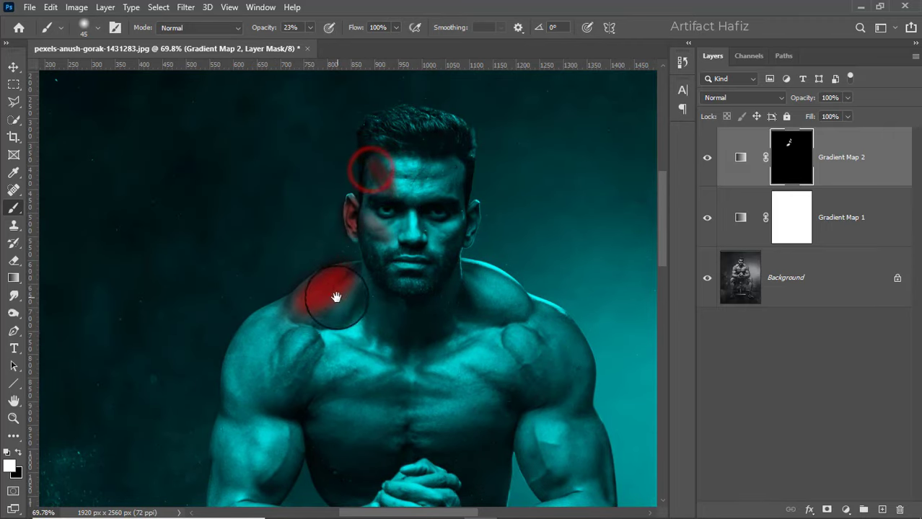
Paint white with the 45 px brush on the mask over the image-left shoulder, upper arm, forearm and knee
left_click_drag(347, 266, 411, 167)
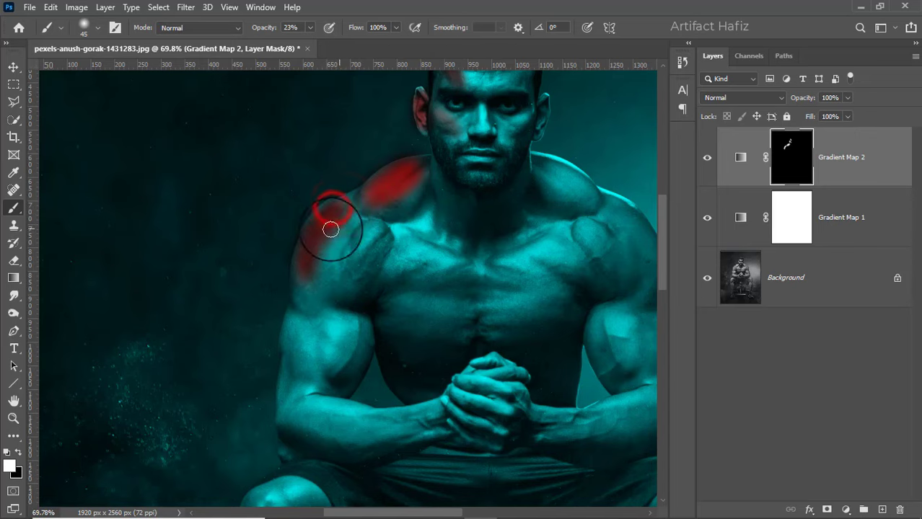
left_click_drag(295, 321, 312, 207)
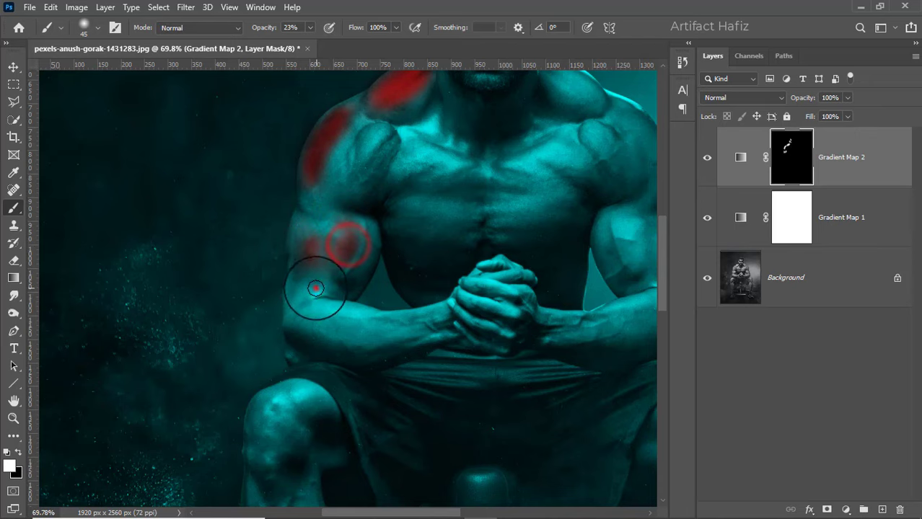
mouse_move(309, 300)
left_mouse_down()
mouse_move(387, 318)
mouse_move(302, 293)
mouse_move(375, 311)
mouse_move(304, 301)
mouse_move(403, 314)
mouse_move(302, 303)
mouse_move(288, 293)
mouse_move(422, 319)
mouse_move(305, 303)
mouse_move(406, 308)
mouse_move(331, 310)
left_mouse_up()
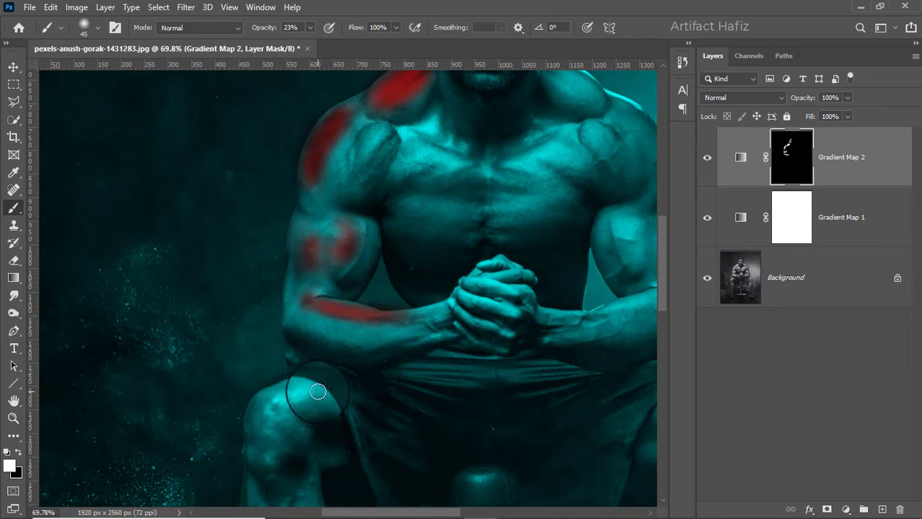
mouse_move(317, 393)
left_mouse_down()
mouse_move(275, 407)
mouse_move(311, 400)
mouse_move(306, 388)
mouse_move(280, 404)
mouse_move(308, 395)
mouse_move(280, 393)
mouse_move(290, 417)
mouse_move(321, 395)
mouse_move(277, 408)
mouse_move(274, 387)
mouse_move(279, 402)
mouse_move(266, 408)
mouse_move(297, 390)
left_mouse_up()
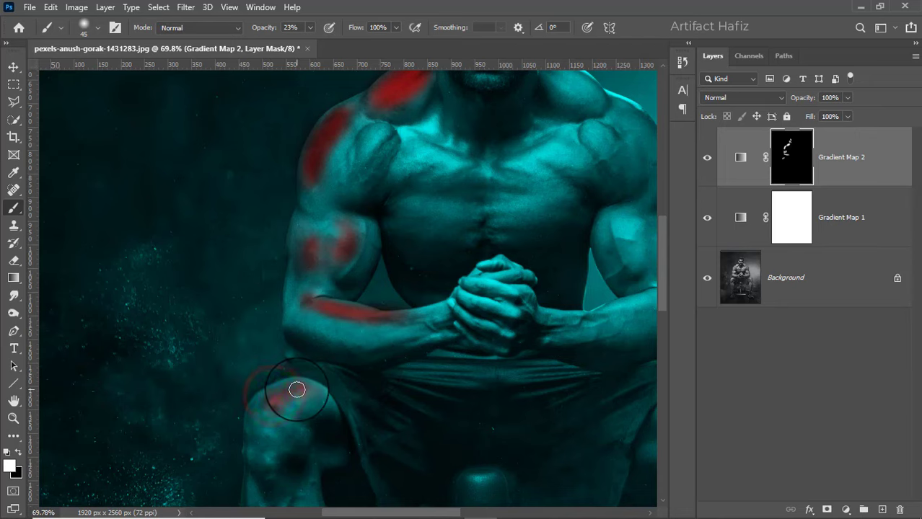
scroll(304, 266, "down", 3)
scroll(305, 263, "up", 2)
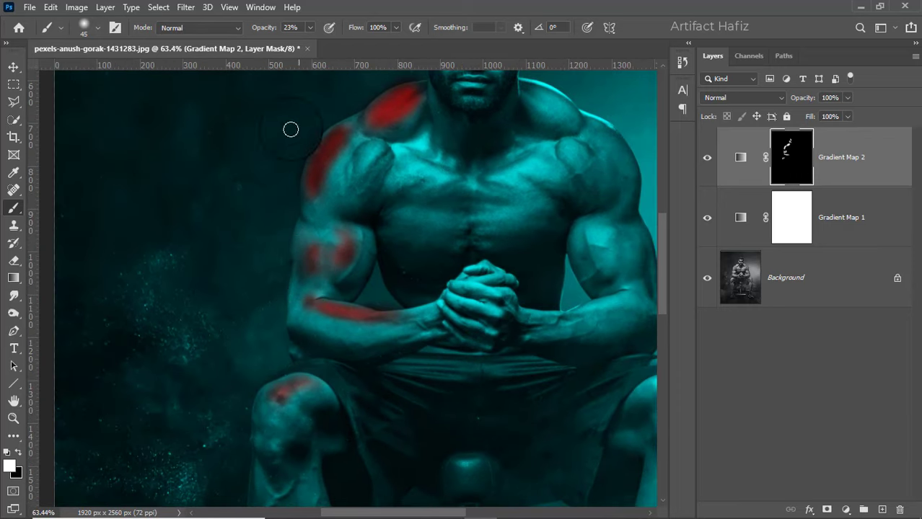
Undo the mask strokes on the image-left knee, forearm, upper arm and shoulder
right_click(783, 157)
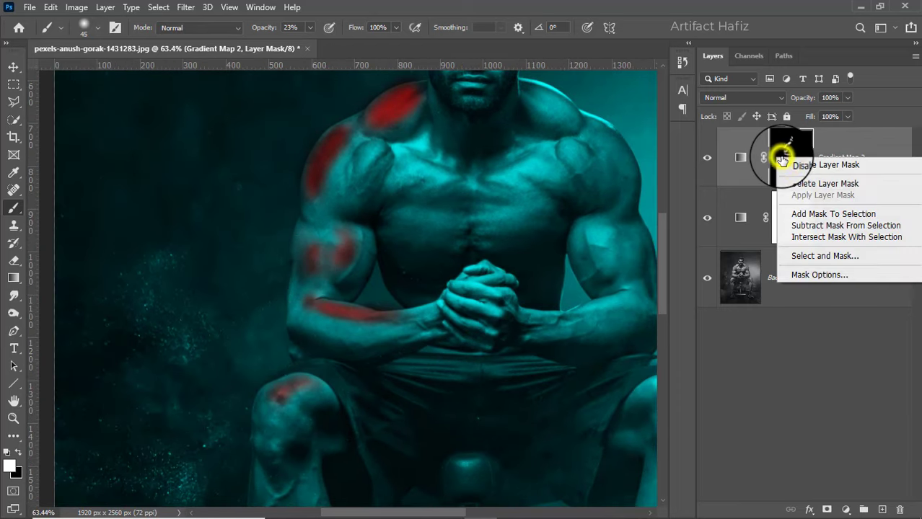
left_click(841, 148)
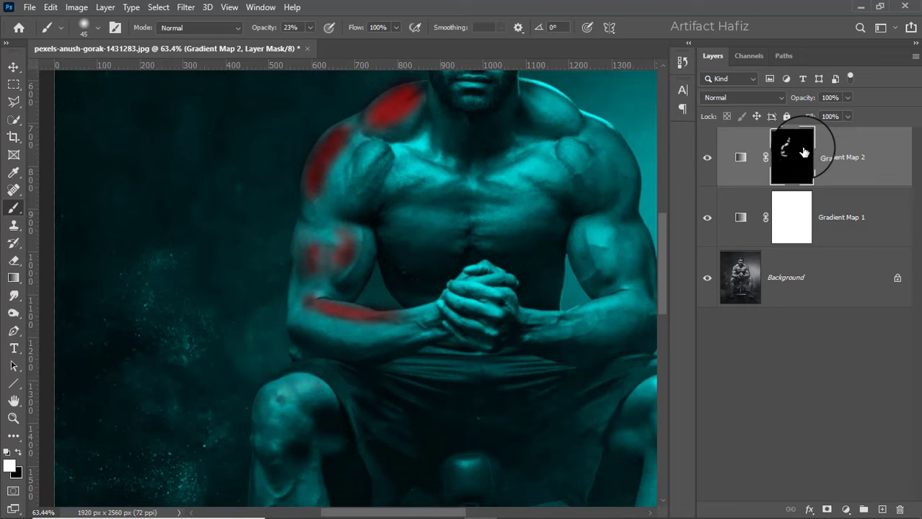
key("ctrl+z")
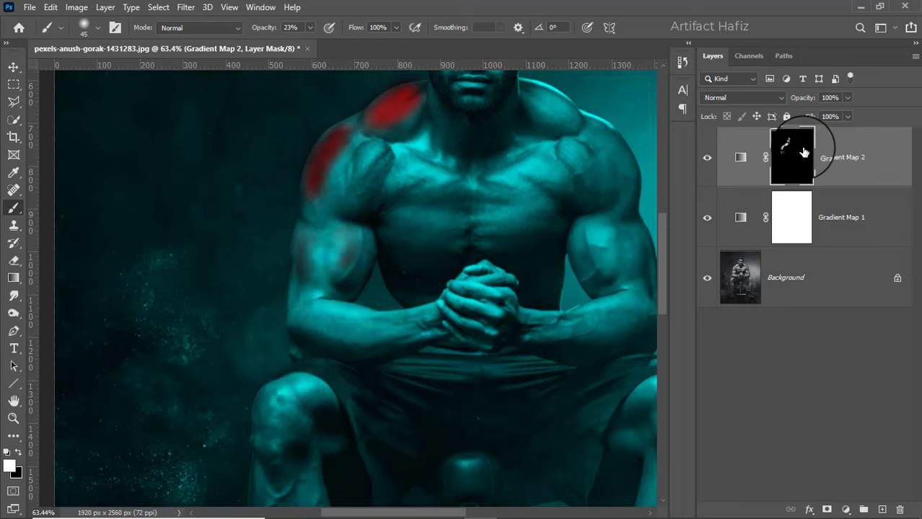
key("ctrl+z")
key("ctrl+z")
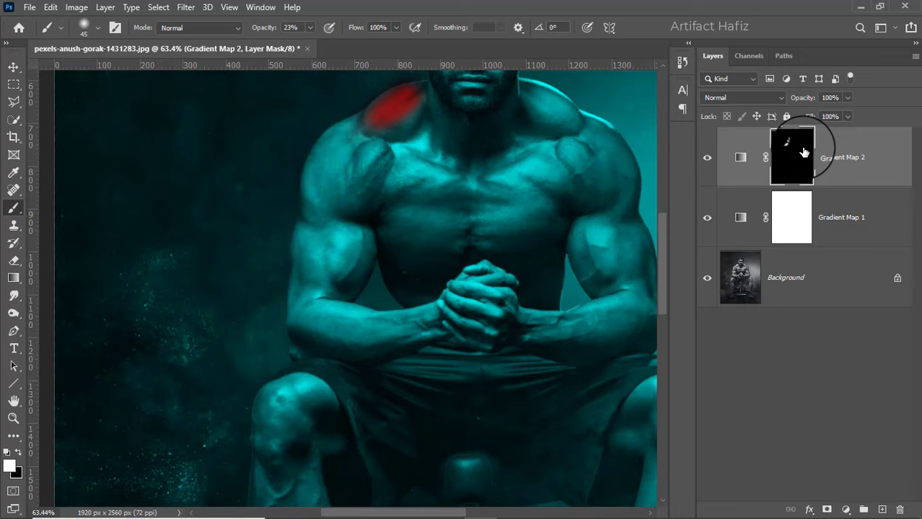
Set the brush opacity to 100% and its flow to 21%
scroll(289, 135, "down", 3)
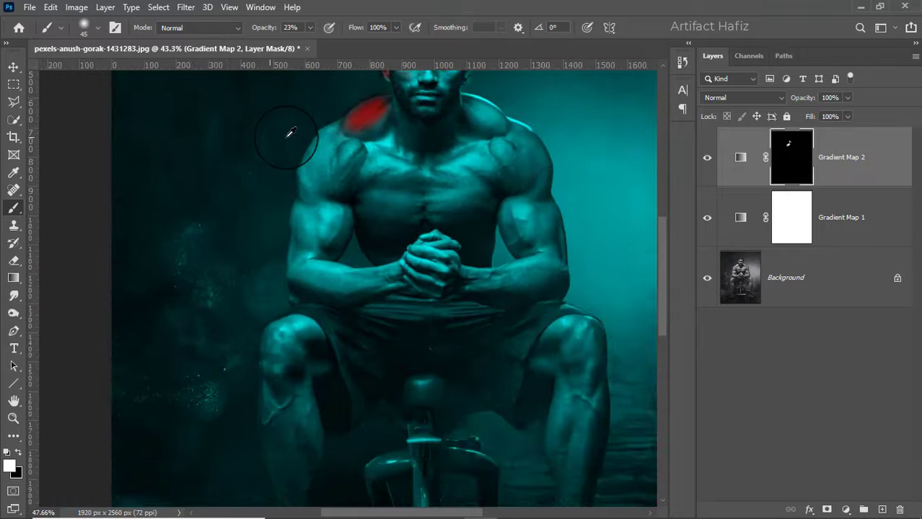
scroll(289, 134, "up", 3)
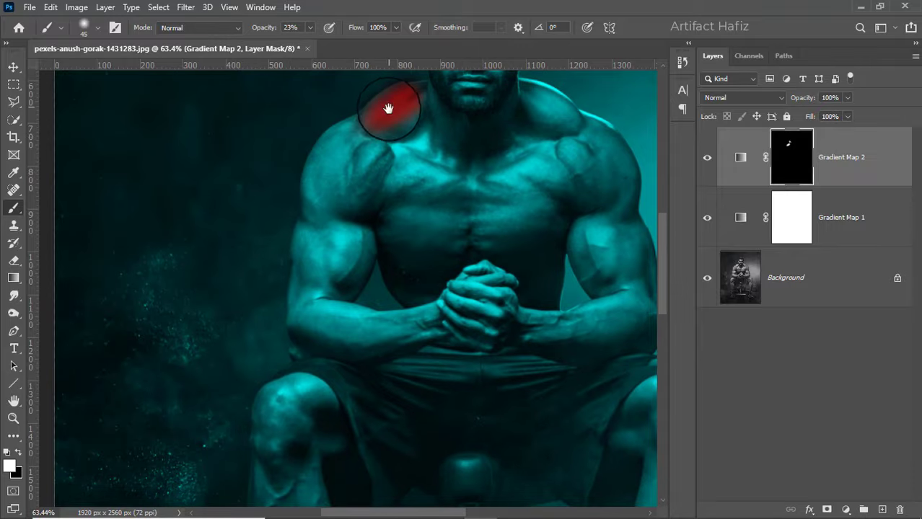
left_click_drag(389, 108, 363, 131)
left_click(310, 29)
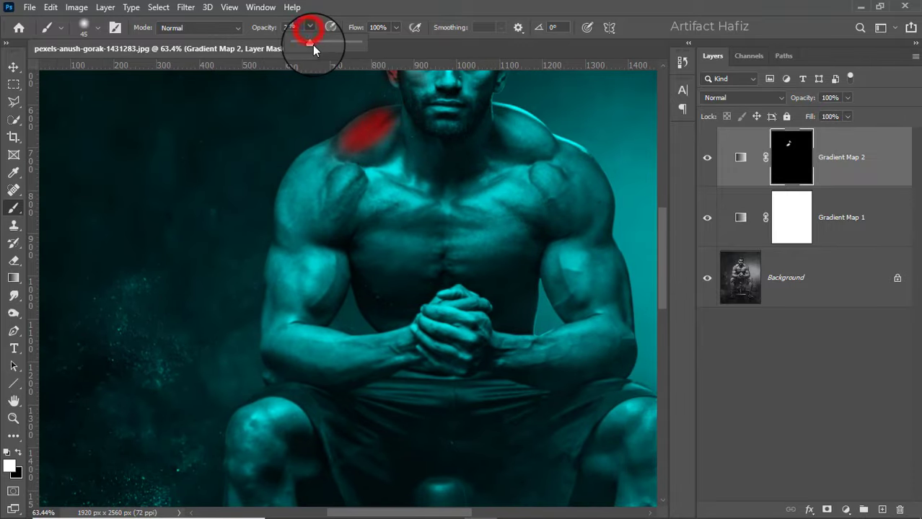
left_click_drag(312, 44, 407, 33)
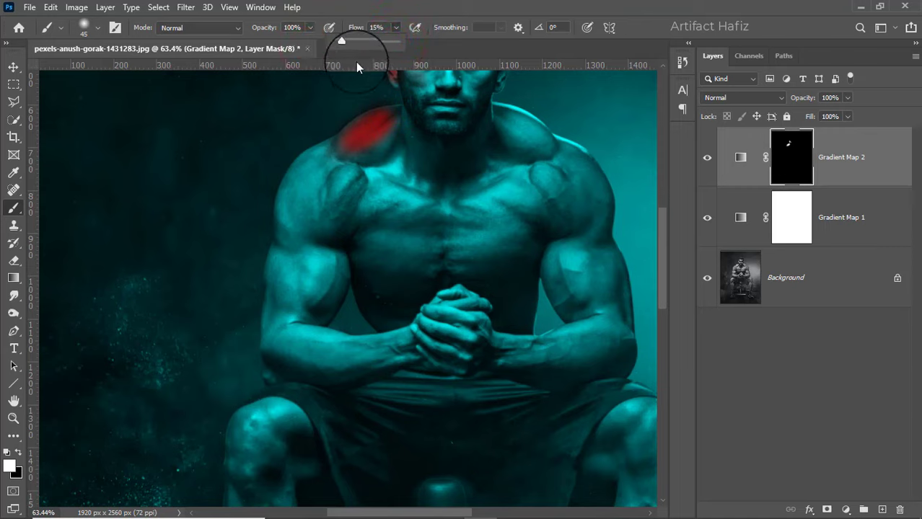
left_click_drag(342, 46, 347, 44)
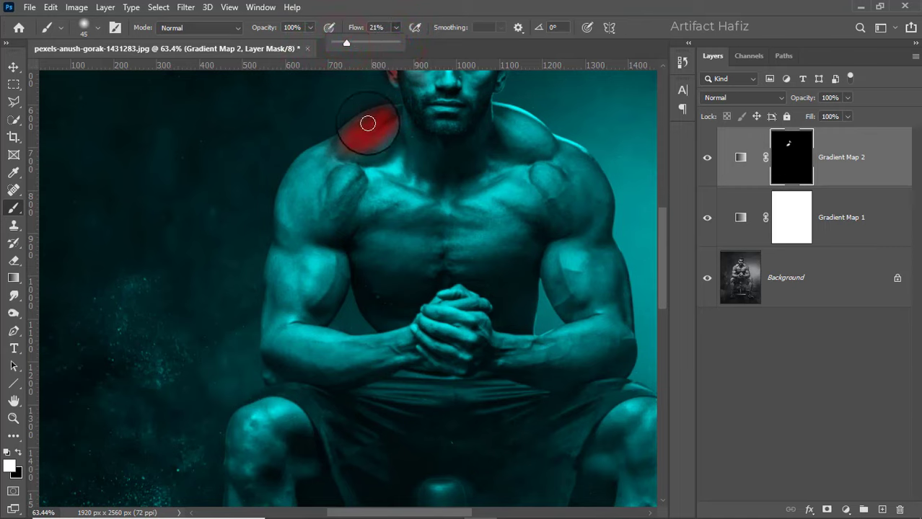
Paint white on the Gradient Map 2 mask over the image-left shoulder, upper arm, forearm, collarbone and knee with the 45 px brush
mouse_move(368, 124)
left_mouse_down()
mouse_move(326, 149)
mouse_move(358, 131)
mouse_move(323, 153)
mouse_move(305, 180)
mouse_move(303, 166)
mouse_move(298, 193)
mouse_move(320, 157)
mouse_move(293, 202)
mouse_move(338, 158)
mouse_move(320, 170)
mouse_move(293, 223)
mouse_move(306, 172)
mouse_move(292, 227)
mouse_move(305, 174)
mouse_move(283, 212)
mouse_move(320, 179)
mouse_move(293, 192)
mouse_move(300, 211)
mouse_move(286, 192)
mouse_move(295, 216)
mouse_move(280, 199)
mouse_move(301, 199)
mouse_move(298, 221)
mouse_move(300, 203)
mouse_move(295, 221)
mouse_move(336, 202)
mouse_move(353, 179)
mouse_move(345, 176)
mouse_move(320, 227)
mouse_move(352, 184)
mouse_move(339, 181)
mouse_move(336, 216)
mouse_move(350, 182)
mouse_move(319, 233)
mouse_move(352, 172)
mouse_move(317, 233)
mouse_move(339, 154)
mouse_move(332, 158)
mouse_move(294, 229)
mouse_move(295, 283)
mouse_move(280, 252)
mouse_move(284, 320)
mouse_move(282, 262)
mouse_move(302, 318)
mouse_move(300, 281)
mouse_move(324, 257)
mouse_move(308, 254)
mouse_move(323, 267)
mouse_move(307, 288)
mouse_move(306, 267)
mouse_move(320, 282)
mouse_move(292, 264)
mouse_move(313, 261)
mouse_move(319, 277)
mouse_move(315, 256)
mouse_move(331, 259)
mouse_move(310, 301)
mouse_move(316, 259)
mouse_move(331, 283)
left_mouse_up()
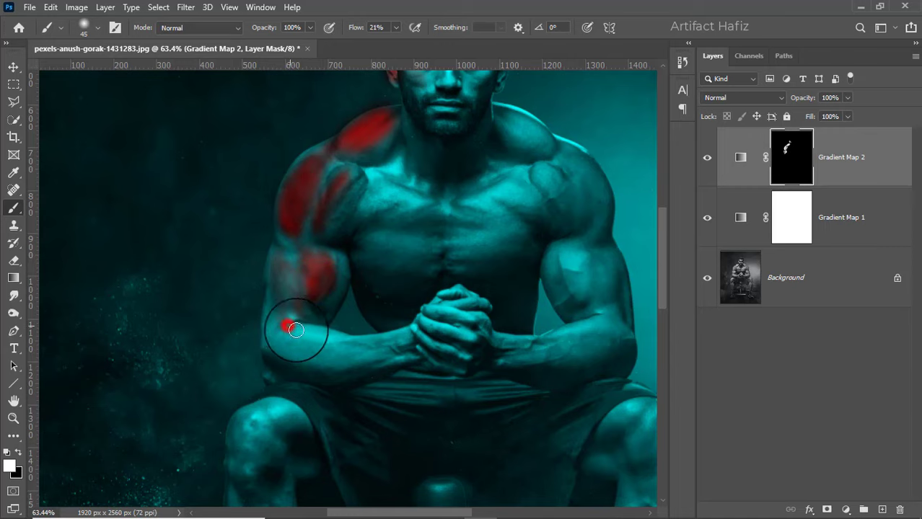
left_click_drag(328, 333, 380, 335)
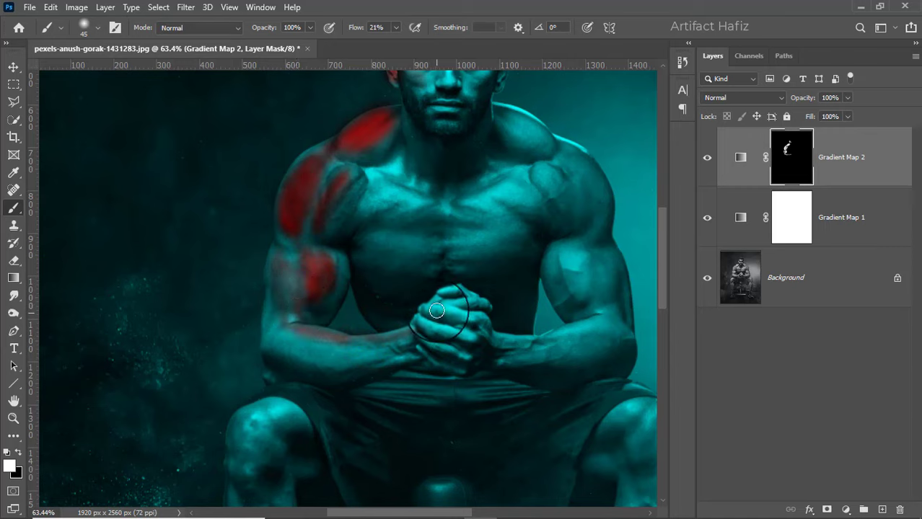
mouse_move(354, 169)
left_mouse_down()
mouse_move(396, 165)
mouse_move(359, 182)
mouse_move(420, 203)
mouse_move(391, 188)
mouse_move(354, 203)
mouse_move(371, 205)
mouse_move(370, 192)
mouse_move(405, 178)
mouse_move(412, 195)
mouse_move(369, 202)
left_mouse_up()
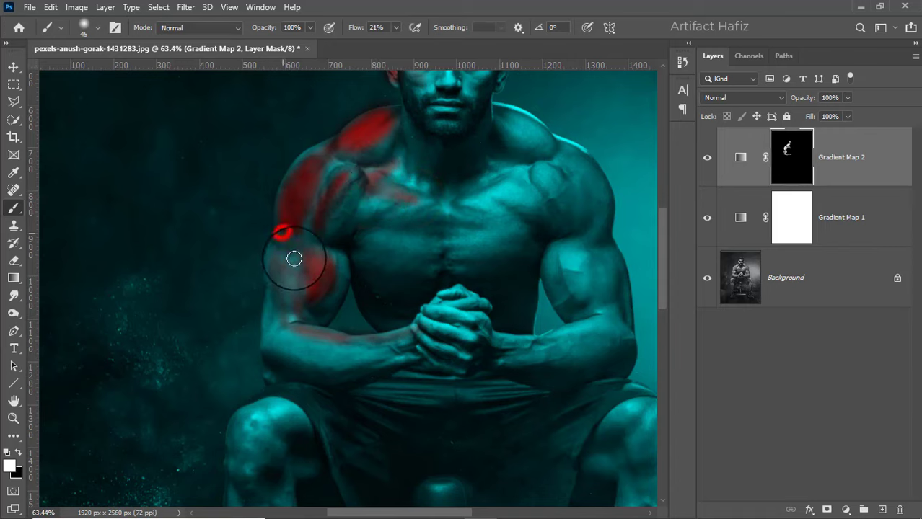
mouse_move(293, 258)
left_mouse_down()
mouse_move(288, 268)
mouse_move(282, 236)
left_mouse_up()
mouse_move(288, 404)
left_mouse_down()
mouse_move(249, 409)
mouse_move(274, 409)
mouse_move(247, 422)
mouse_move(282, 416)
mouse_move(243, 410)
mouse_move(308, 412)
mouse_move(288, 387)
left_mouse_up()
Build up the white mask painting on the image-left upper arm and along the outer edge of the shoulder
scroll(288, 387, "down", 2)
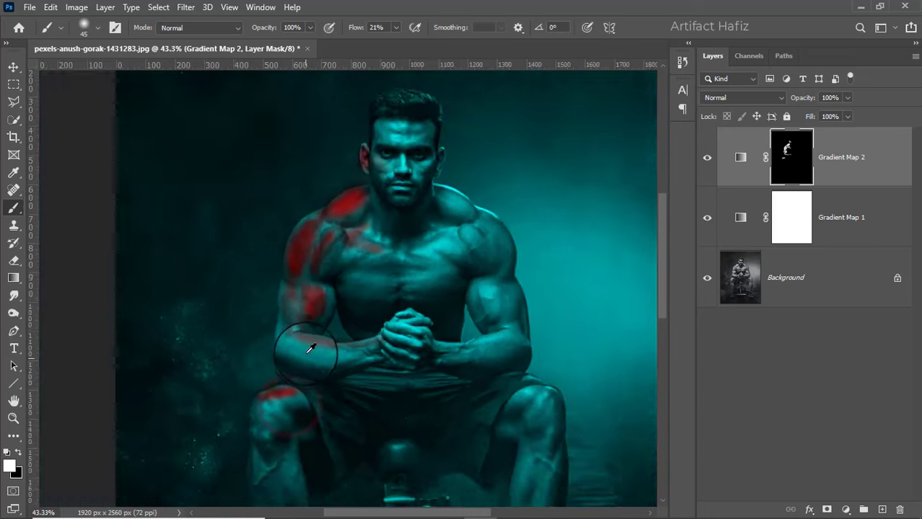
scroll(310, 349, "up", 2)
mouse_move(273, 293)
left_mouse_down()
mouse_move(288, 273)
mouse_move(287, 312)
mouse_move(301, 321)
mouse_move(281, 292)
left_mouse_up()
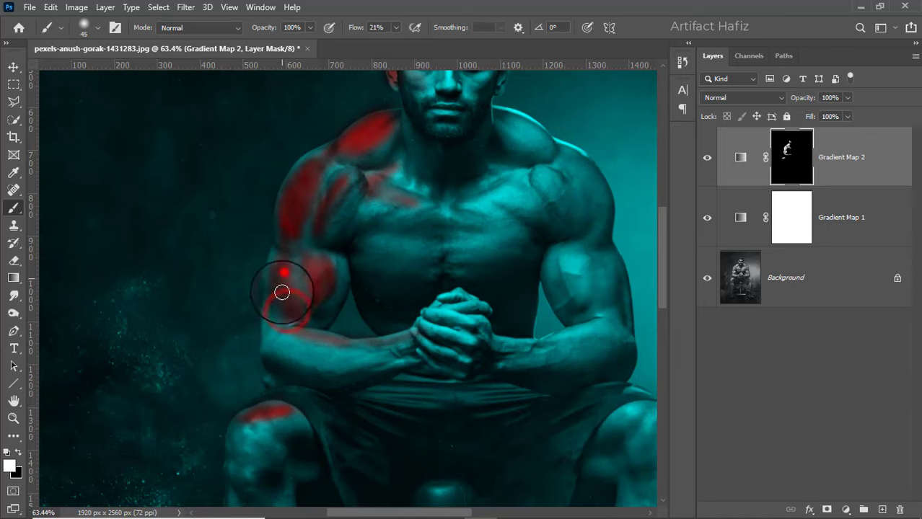
left_click_drag(296, 219, 317, 164)
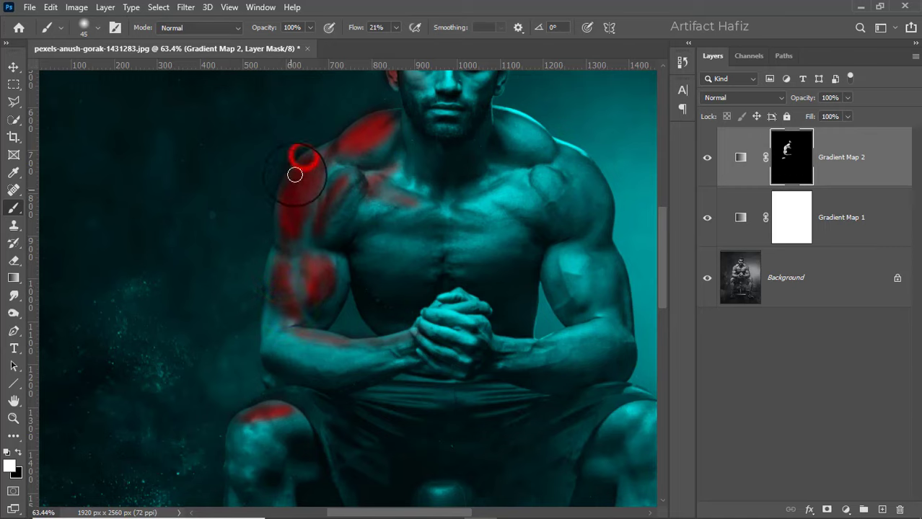
left_click_drag(295, 175, 273, 237)
Strengthen the white mask painting on the image-left temple, ear and jaw, and extend it across the upper chest near the collarbone
mouse_move(275, 202)
left_mouse_down()
mouse_move(278, 248)
mouse_move(279, 192)
mouse_move(378, 113)
mouse_move(411, 137)
mouse_move(399, 133)
mouse_move(388, 251)
left_mouse_up()
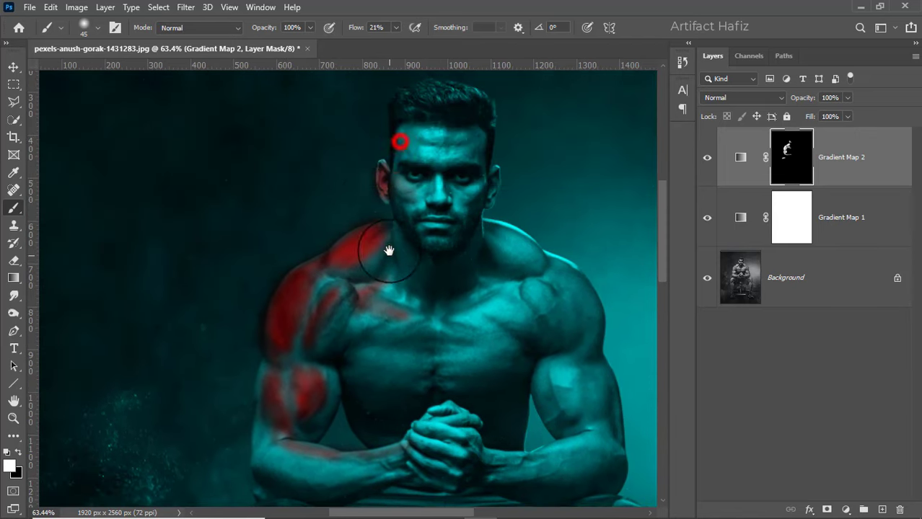
mouse_move(379, 160)
left_mouse_down()
mouse_move(387, 209)
mouse_move(372, 235)
mouse_move(386, 217)
mouse_move(378, 181)
mouse_move(389, 122)
mouse_move(393, 154)
mouse_move(398, 135)
mouse_move(409, 153)
mouse_move(398, 133)
mouse_move(403, 152)
mouse_move(391, 156)
mouse_move(383, 195)
mouse_move(396, 192)
mouse_move(407, 234)
mouse_move(397, 245)
mouse_move(401, 214)
mouse_move(413, 262)
mouse_move(434, 258)
left_mouse_up()
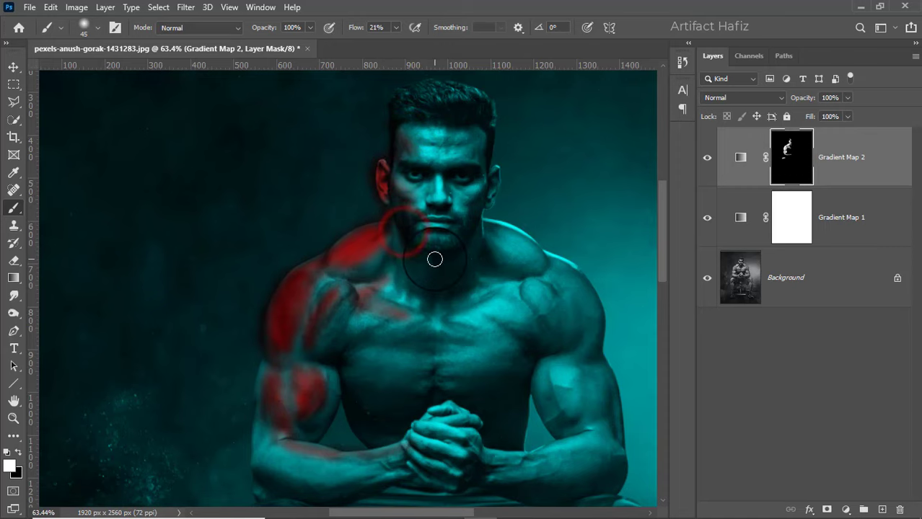
scroll(429, 292, "down", 3)
scroll(422, 289, "up", 4)
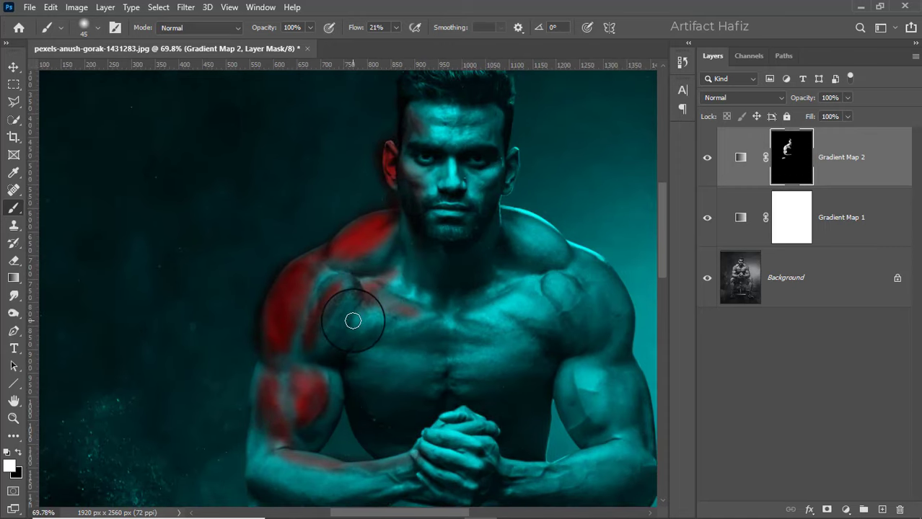
mouse_move(353, 320)
left_mouse_down()
mouse_move(405, 311)
mouse_move(395, 274)
mouse_move(427, 296)
mouse_move(402, 293)
mouse_move(387, 277)
mouse_move(439, 310)
mouse_move(399, 307)
left_mouse_up()
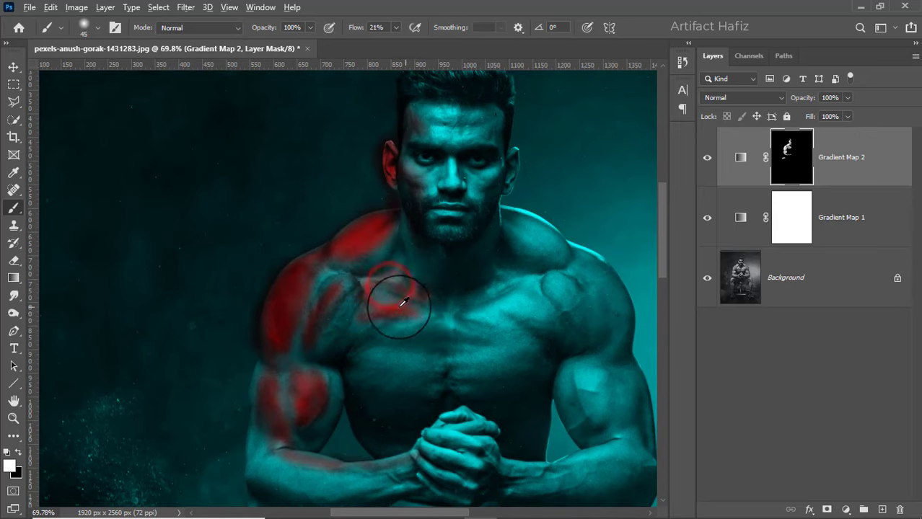
Change the blend mode of the Gradient Map 2 layer to Hue
scroll(401, 303, "down", 1)
left_click(729, 98)
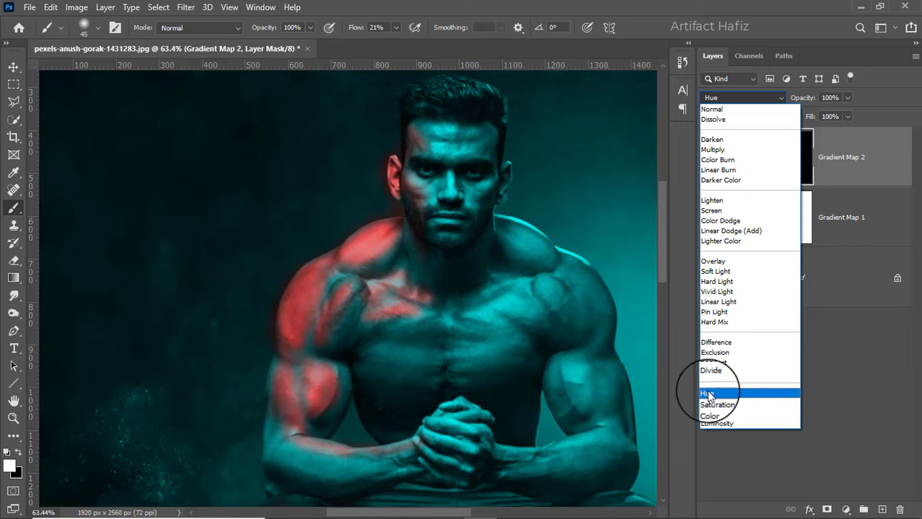
left_click(706, 393)
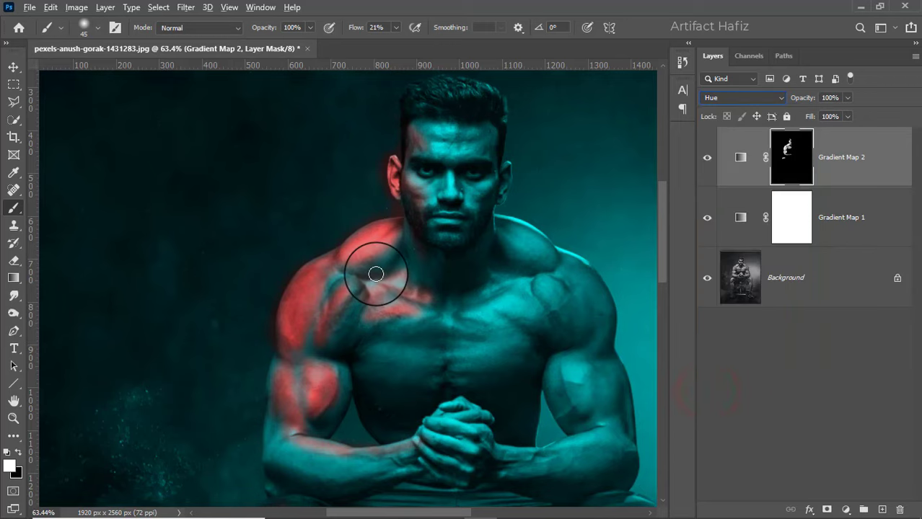
Examine the dual-light effect across the whole photo, toggling the Gradient Map 2 layer's visibility to compare before and after
mouse_move(657, 231)
left_mouse_down()
mouse_move(660, 261)
mouse_move(659, 253)
left_mouse_up()
left_click(14, 66)
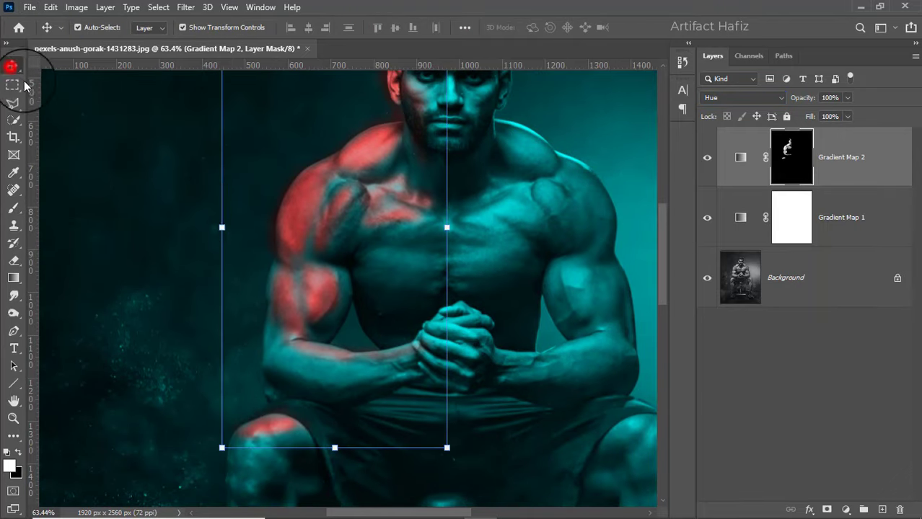
scroll(230, 232, "down", 3)
left_click(14, 207)
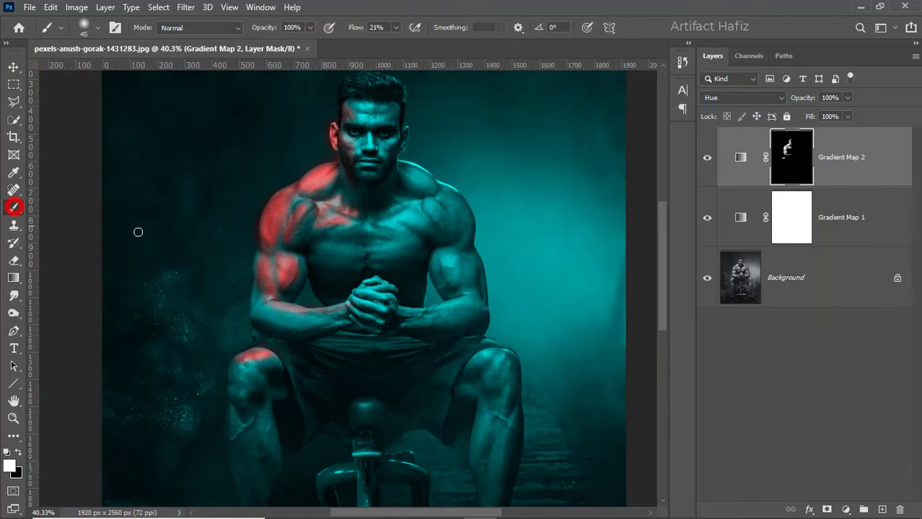
scroll(214, 273, "down", 4)
scroll(292, 291, "up", 4)
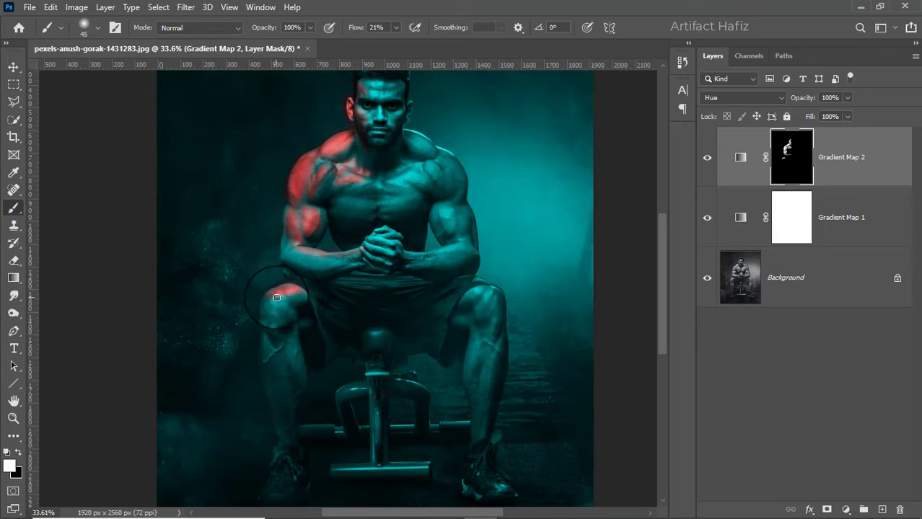
scroll(276, 297, "up", 2)
scroll(291, 291, "down", 5)
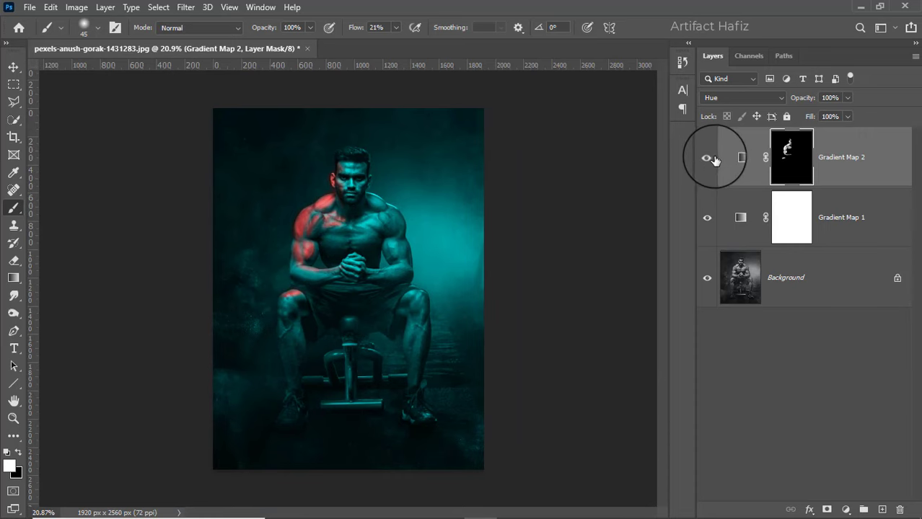
left_click(713, 159)
scroll(349, 289, "down", 4)
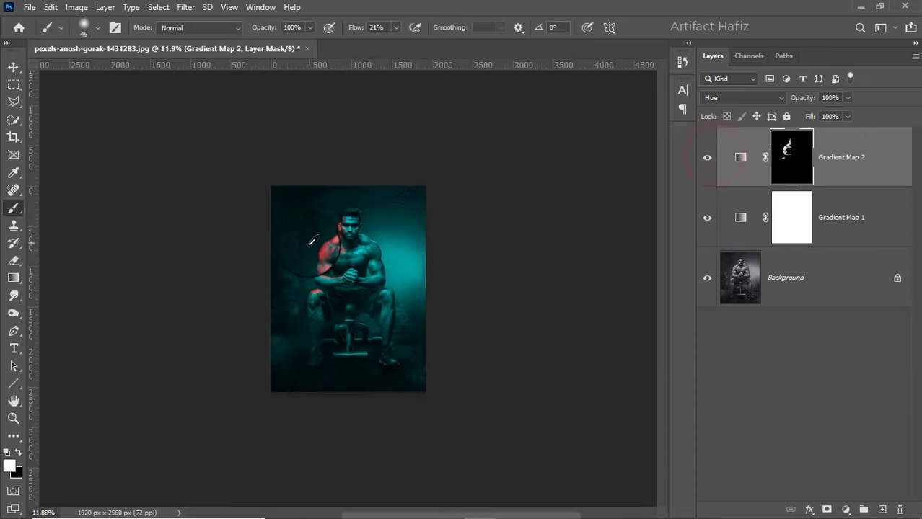
scroll(317, 194, "up", 7)
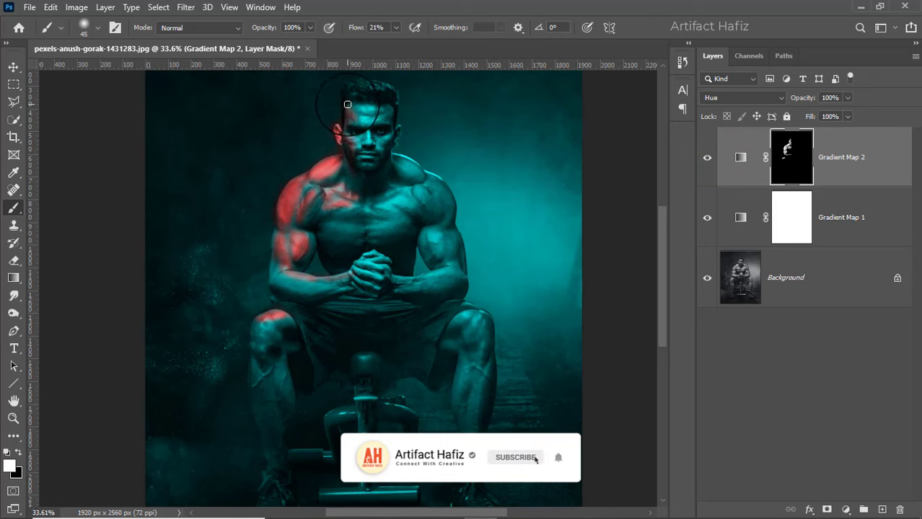
Paint white on the Gradient Map 2 mask over the image-left shoulder, the arm down to the forearm, and the knee's outer edge
scroll(303, 192, "up", 2)
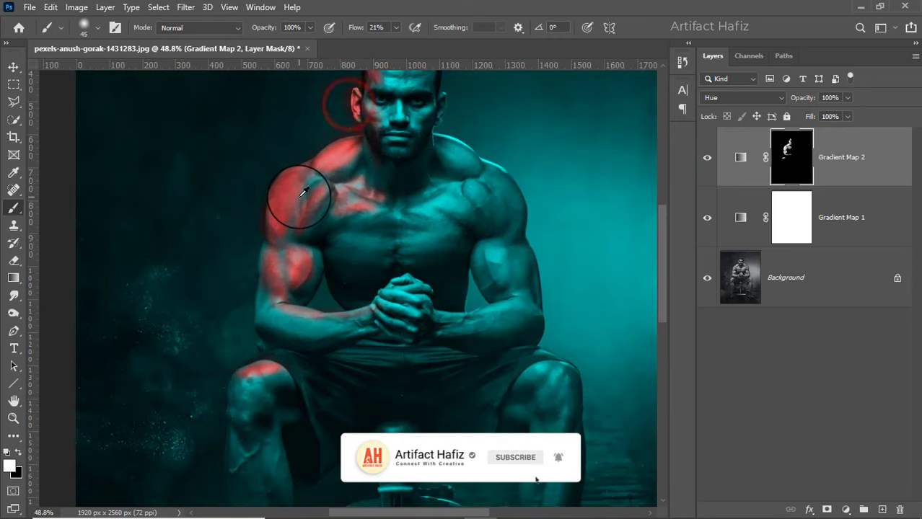
left_click_drag(303, 191, 263, 262)
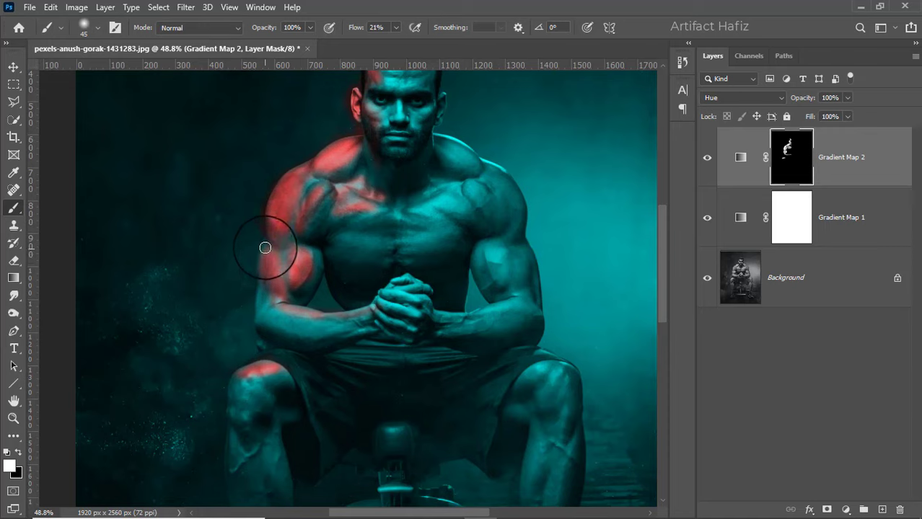
mouse_move(265, 244)
left_mouse_down()
mouse_move(258, 322)
mouse_move(272, 292)
mouse_move(262, 323)
mouse_move(316, 332)
mouse_move(267, 308)
mouse_move(328, 336)
mouse_move(343, 323)
mouse_move(264, 311)
mouse_move(264, 322)
mouse_move(296, 332)
mouse_move(285, 308)
mouse_move(272, 306)
mouse_move(368, 329)
mouse_move(363, 318)
mouse_move(269, 376)
mouse_move(243, 370)
mouse_move(275, 355)
mouse_move(240, 374)
left_mouse_up()
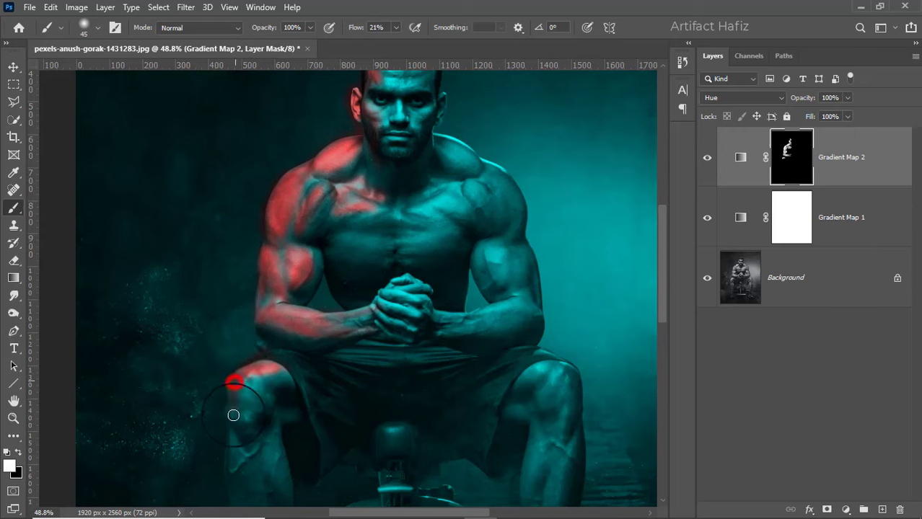
scroll(233, 416, "down", 5, "alt")
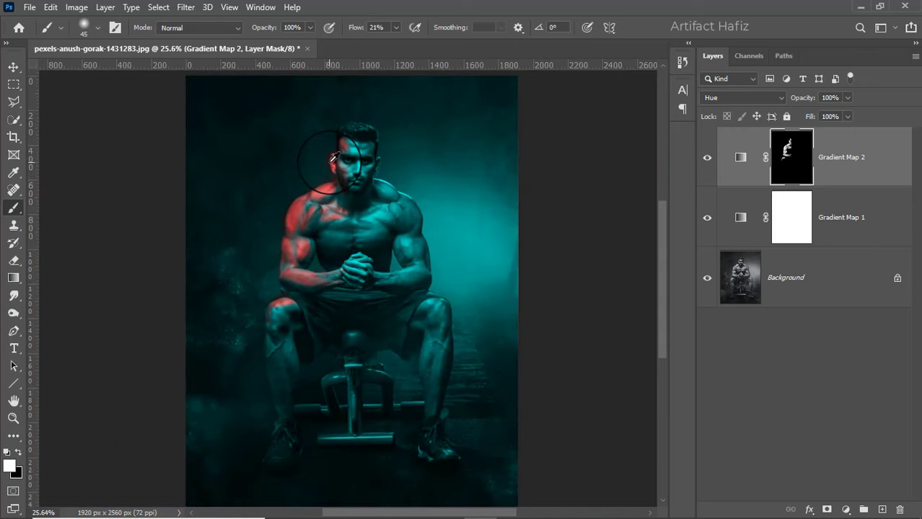
Extend the white mask painting over the image-left cheek, neck and shoulder down to the upper arm
scroll(333, 157, "up", 6, "alt")
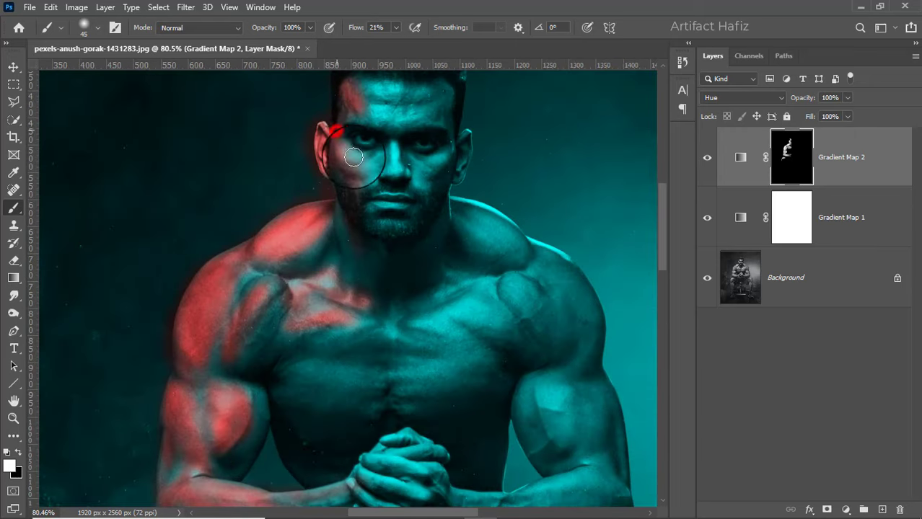
mouse_move(353, 157)
left_mouse_down()
mouse_move(348, 209)
mouse_move(348, 192)
mouse_move(335, 252)
mouse_move(334, 221)
mouse_move(341, 266)
mouse_move(326, 267)
mouse_move(322, 246)
mouse_move(278, 270)
mouse_move(244, 272)
mouse_move(237, 297)
mouse_move(250, 277)
mouse_move(221, 350)
left_mouse_up()
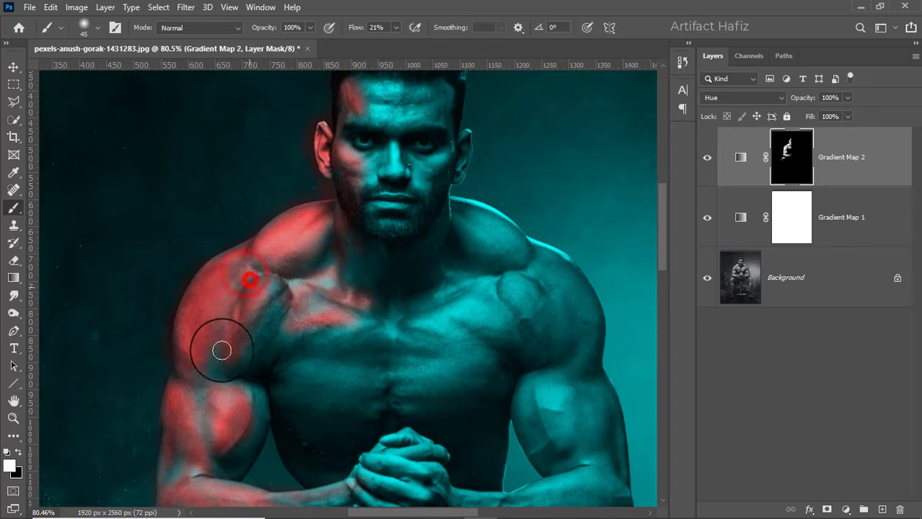
scroll(222, 351, "down", 5)
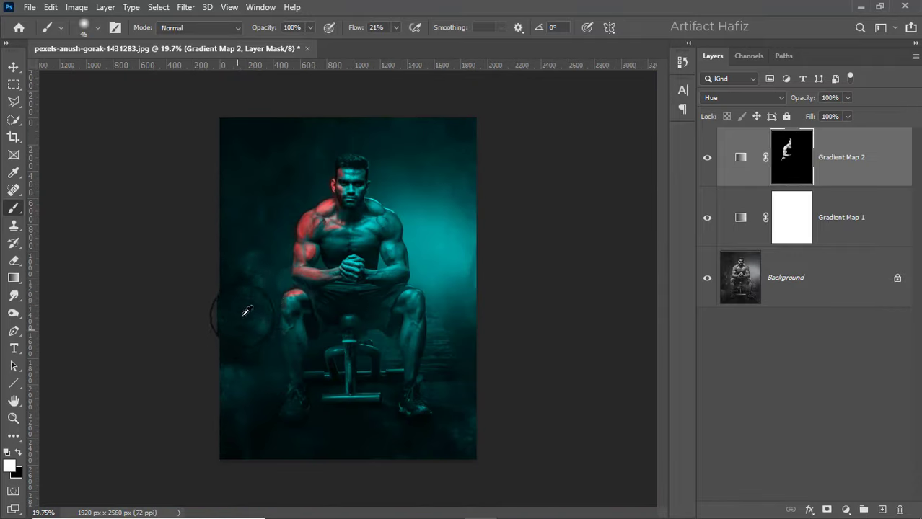
Paint white on the mask along the outer edge of the image-left lower leg, from the knee to the ankle
scroll(294, 291, "up", 1)
scroll(282, 332, "up", 4)
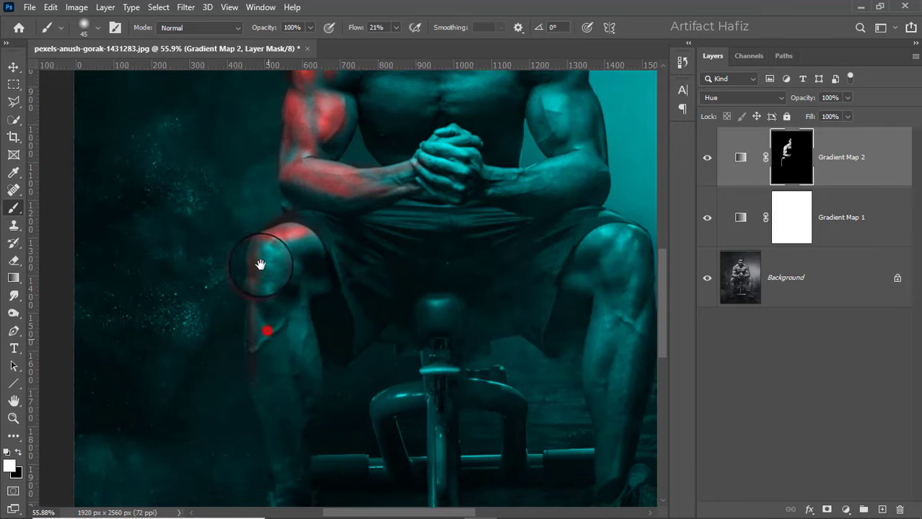
scroll(252, 260, "down", 3)
left_click_drag(248, 258, 258, 320)
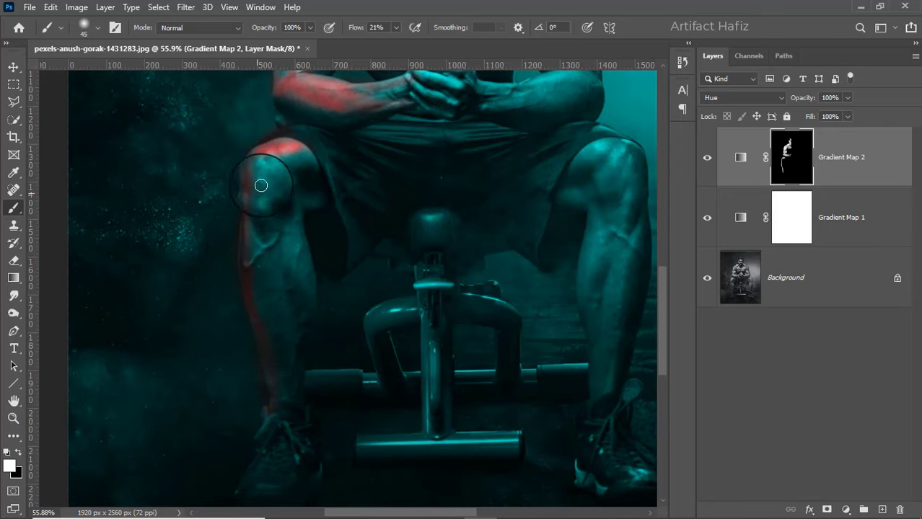
Fill in the white mask painting across the image-left kneecap and upper shin
mouse_move(261, 186)
left_mouse_down()
mouse_move(265, 200)
mouse_move(279, 150)
mouse_move(268, 148)
mouse_move(290, 191)
mouse_move(261, 155)
mouse_move(254, 222)
mouse_move(249, 158)
mouse_move(268, 172)
mouse_move(286, 212)
left_mouse_up()
mouse_move(286, 162)
left_mouse_down()
mouse_move(284, 134)
mouse_move(321, 157)
mouse_move(290, 218)
left_mouse_up()
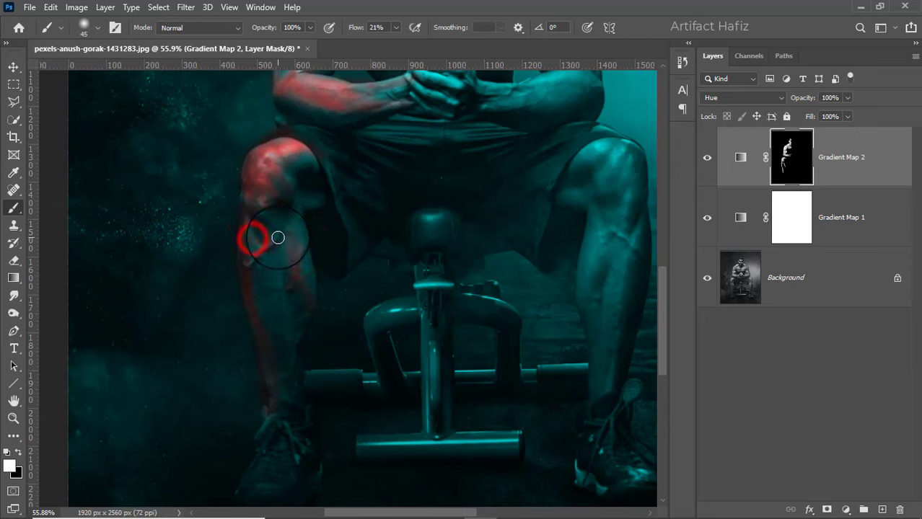
left_click_drag(277, 238, 238, 267)
scroll(301, 248, "down", 5)
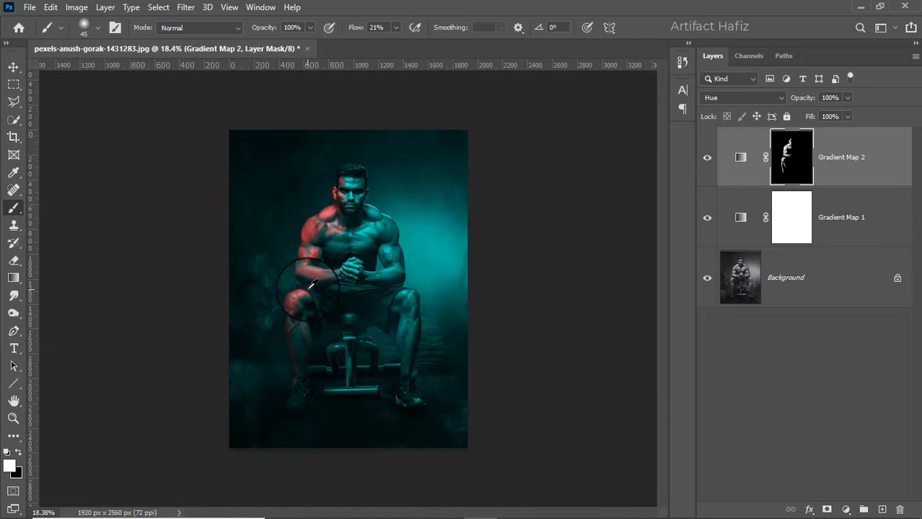
scroll(311, 285, "up", 1)
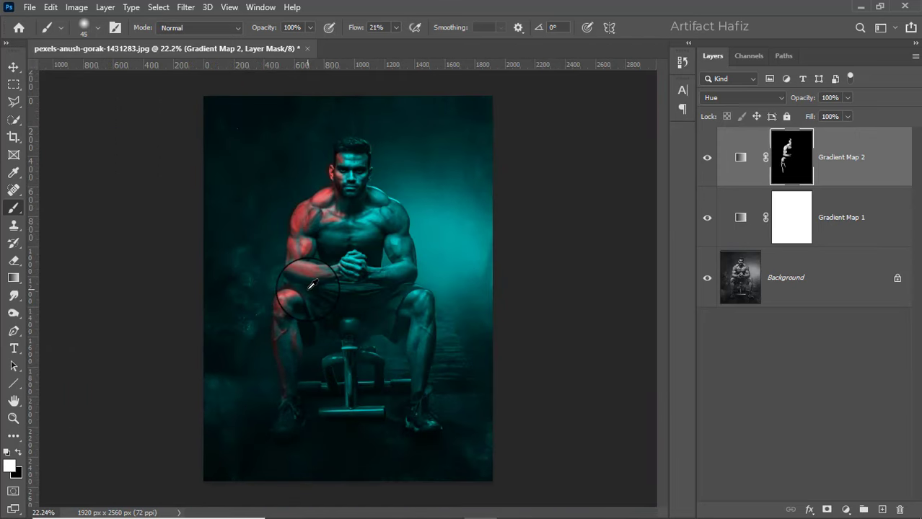
Split the Underlying Layer black Blend If slider of the Gradient Map 2 layer to 0 / 175
left_click(703, 160)
left_click(882, 141)
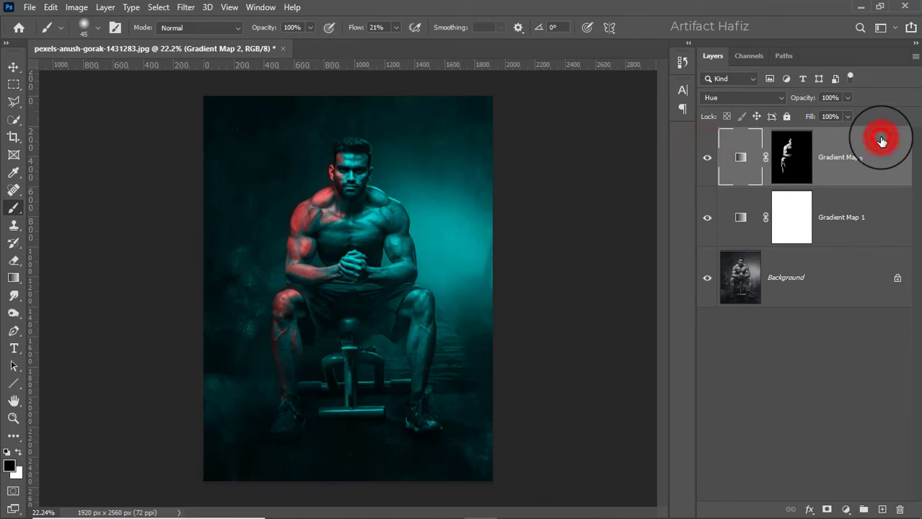
double_click(881, 140)
left_click_drag(468, 189, 582, 128)
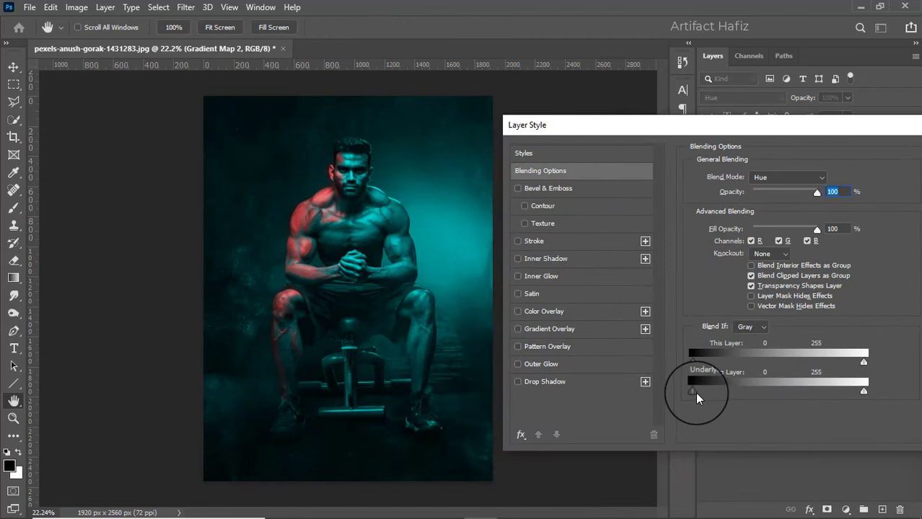
left_click_drag(693, 392, 799, 396)
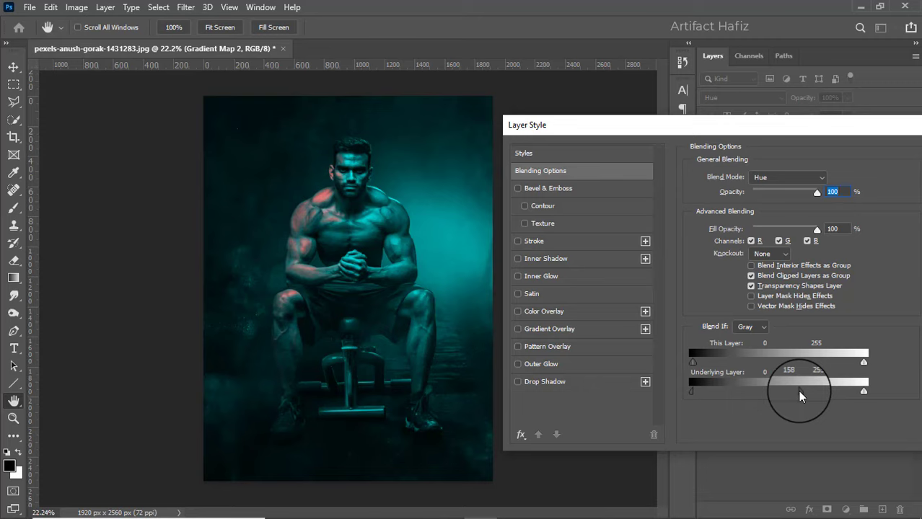
mouse_move(822, 394)
left_mouse_down()
mouse_move(760, 400)
mouse_move(811, 389)
left_mouse_up()
left_click_drag(744, 124, 591, 123)
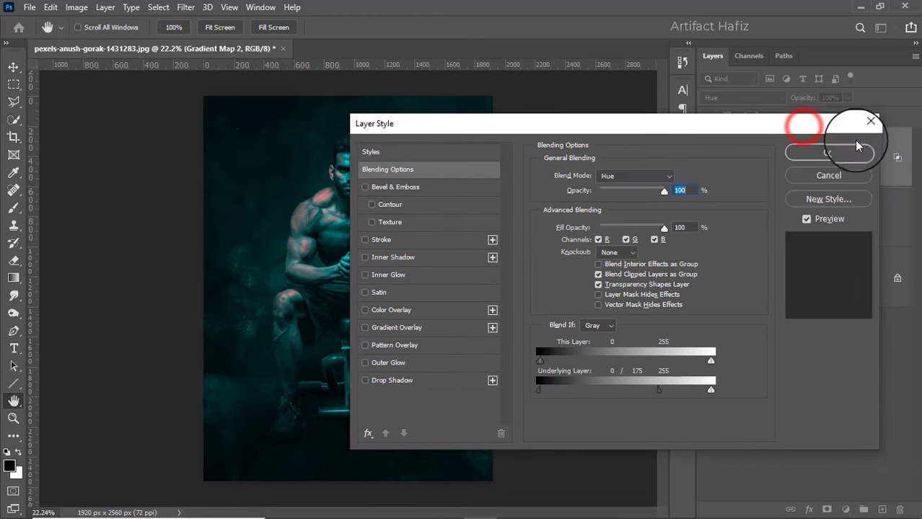
left_click(844, 148)
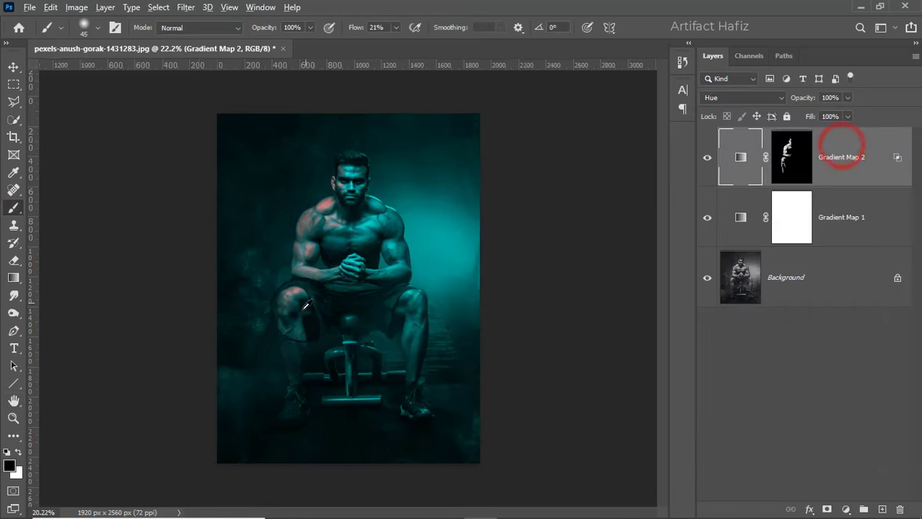
Create a new empty layer above Gradient Map 2
scroll(306, 306, "up", 2)
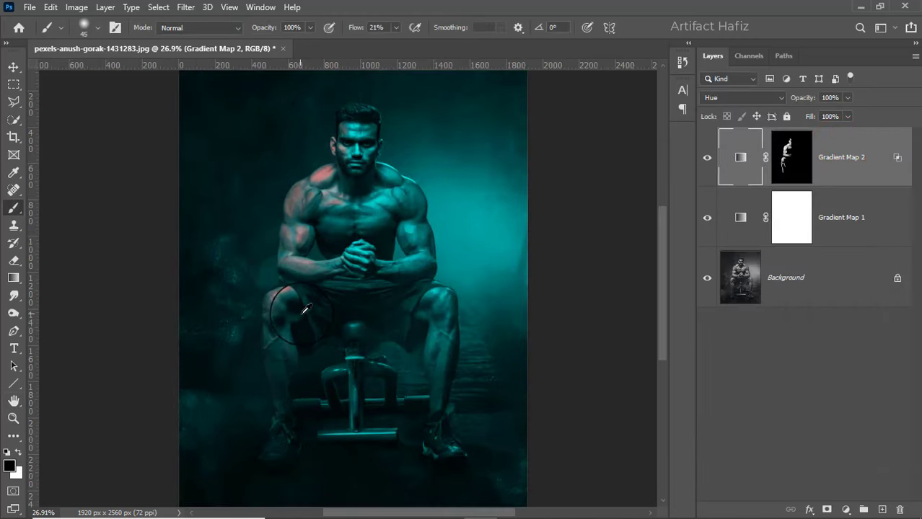
scroll(301, 313, "down", 2)
scroll(303, 313, "up", 2)
left_click(844, 157)
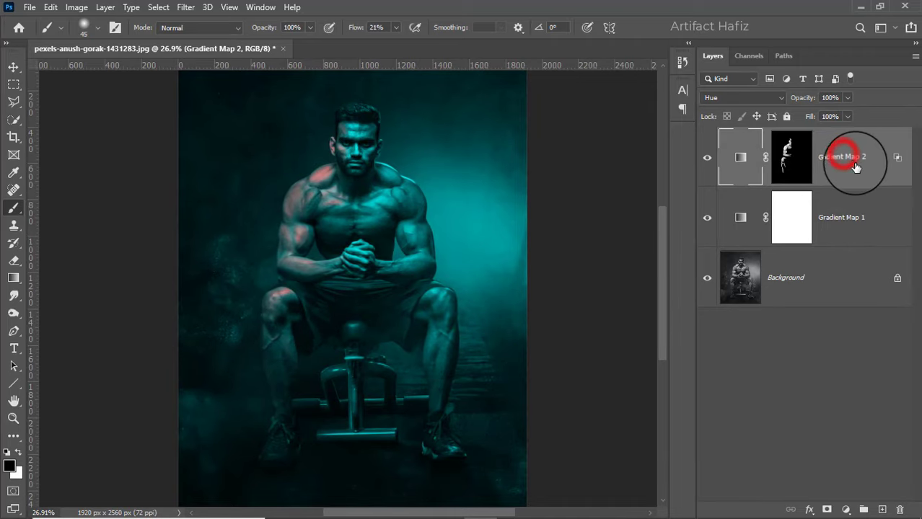
left_click(882, 510)
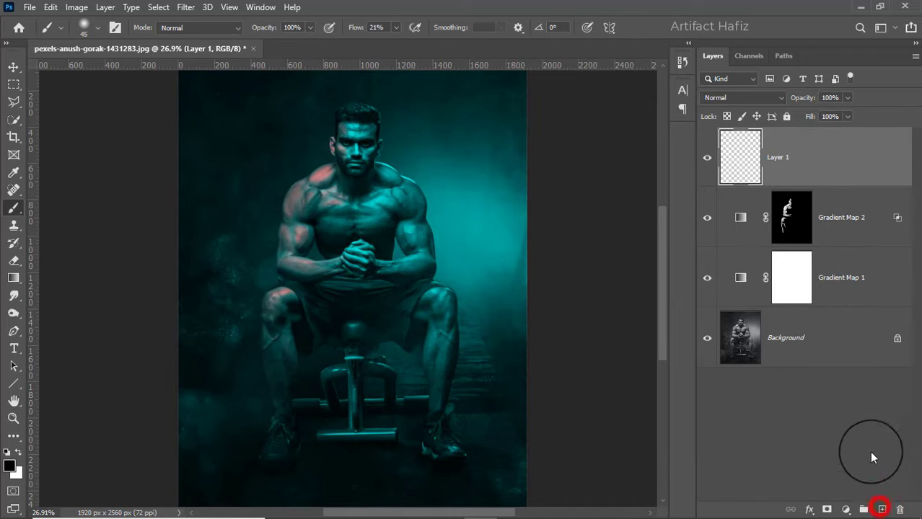
Select the Brush tool and set the foreground colour to pure red, ff0000
left_click(10, 208)
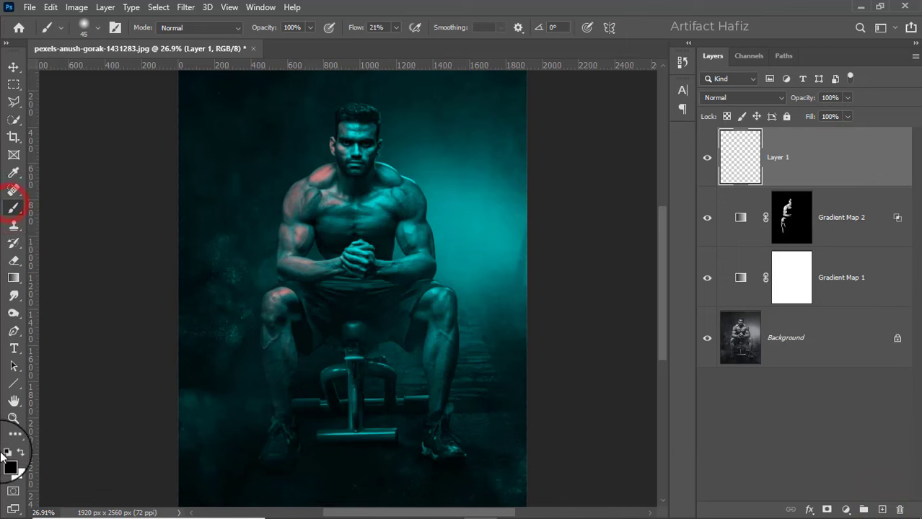
left_click(10, 468)
left_click_drag(622, 304, 745, 212)
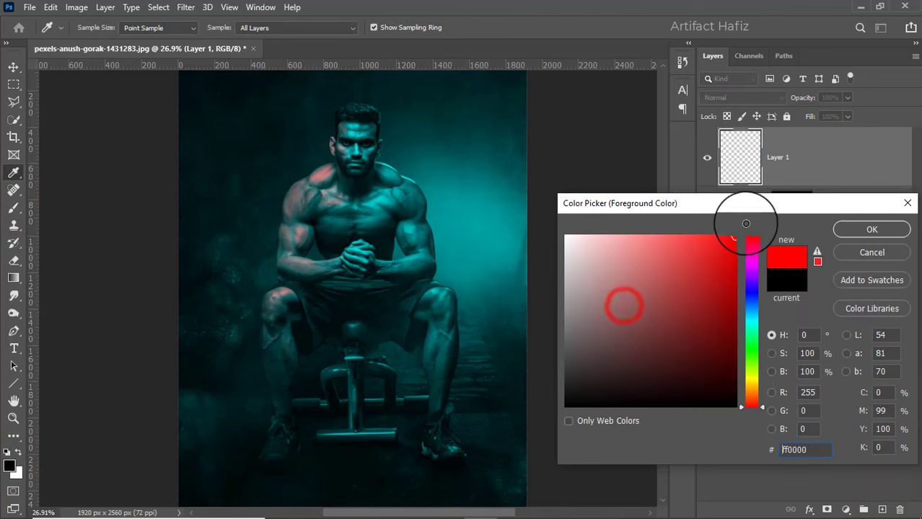
left_click(842, 227)
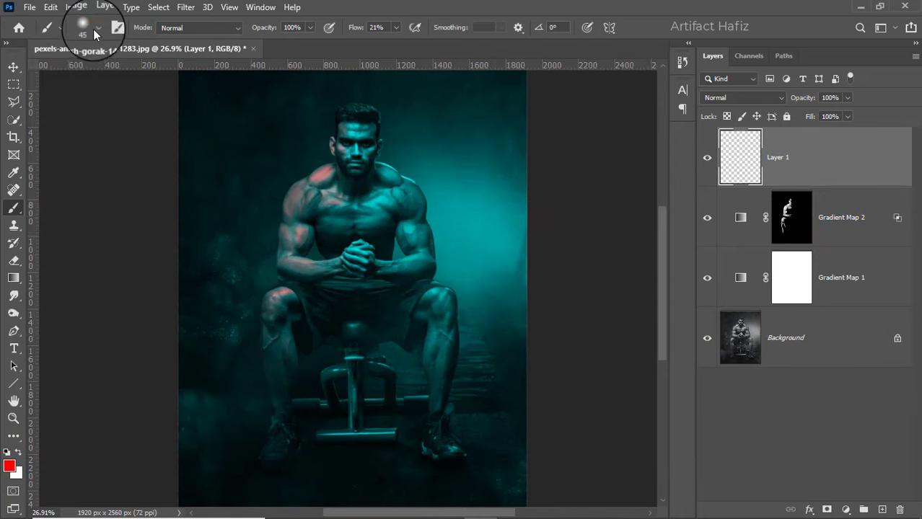
Paint one red dab at the photo's centre with a Soft Round brush at size 900 and 100% flow
left_click(94, 28)
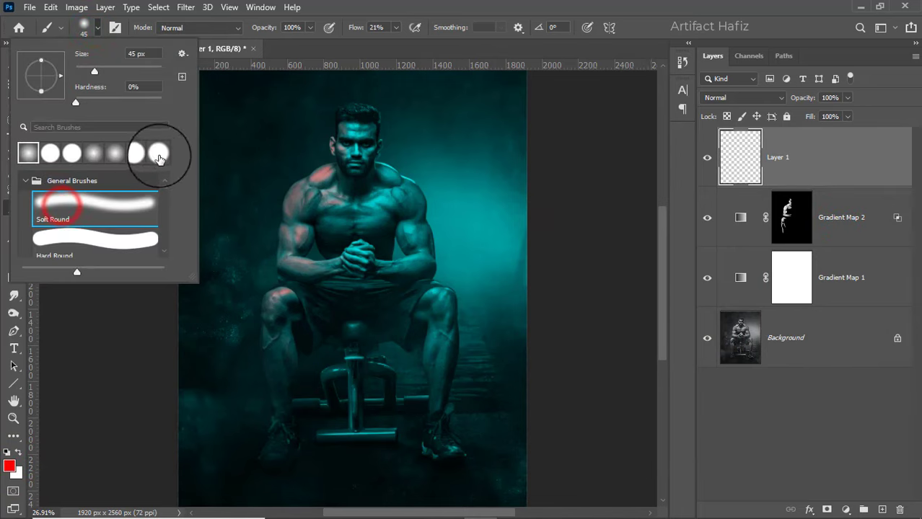
left_click(395, 28)
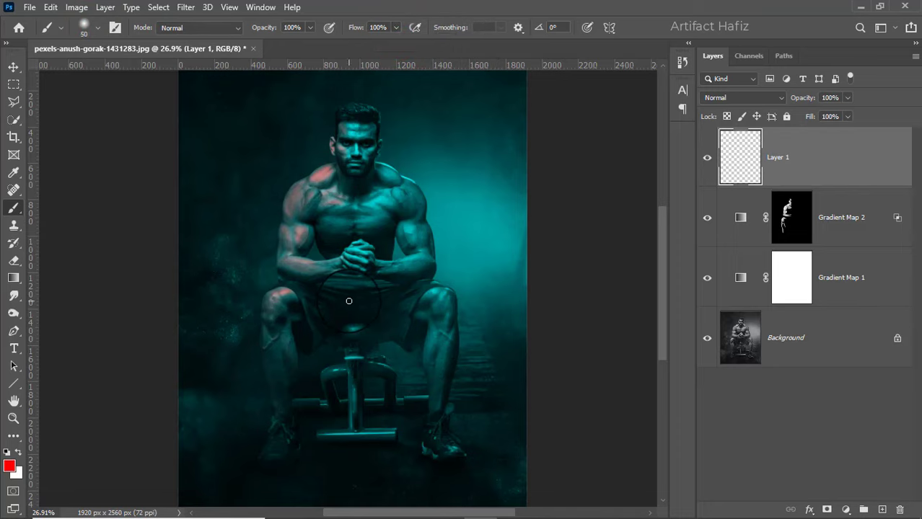
left_click(350, 278)
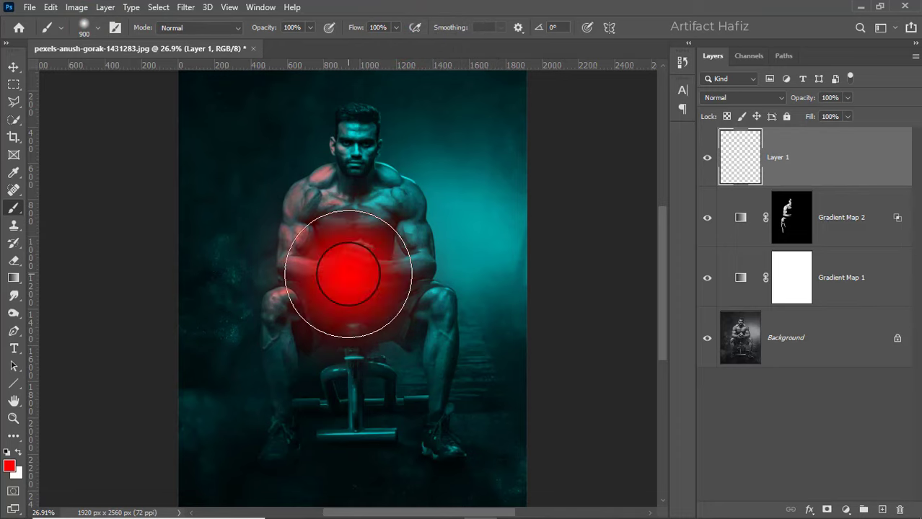
Change the blend mode of the red dab's layer to Screen
left_click(14, 66)
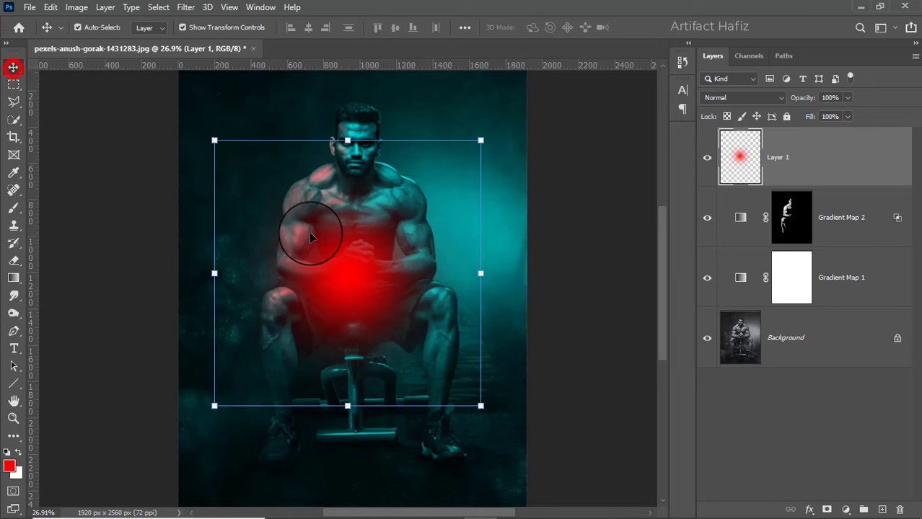
left_click(725, 97)
left_click(718, 212)
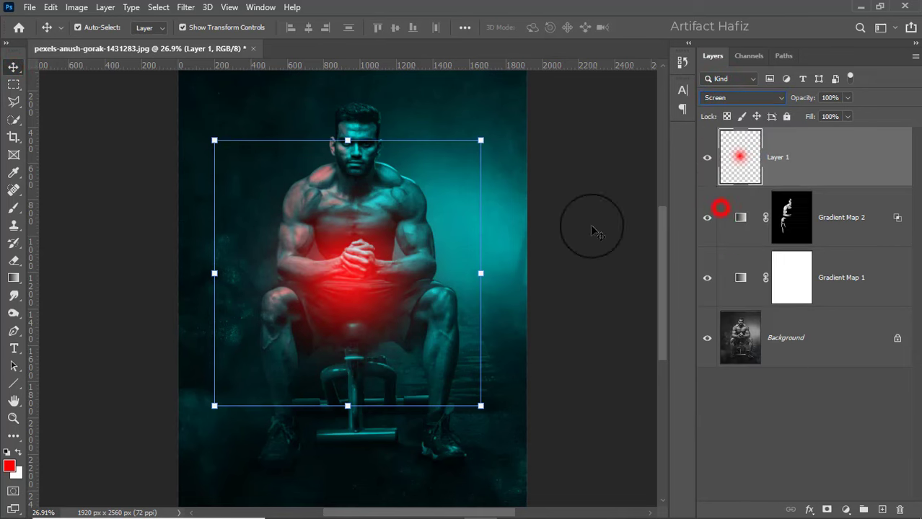
Move the red glow to the photo's image-left edge beside the shoulder and scale it up proportionally to about 356%
left_click_drag(342, 277, 188, 205)
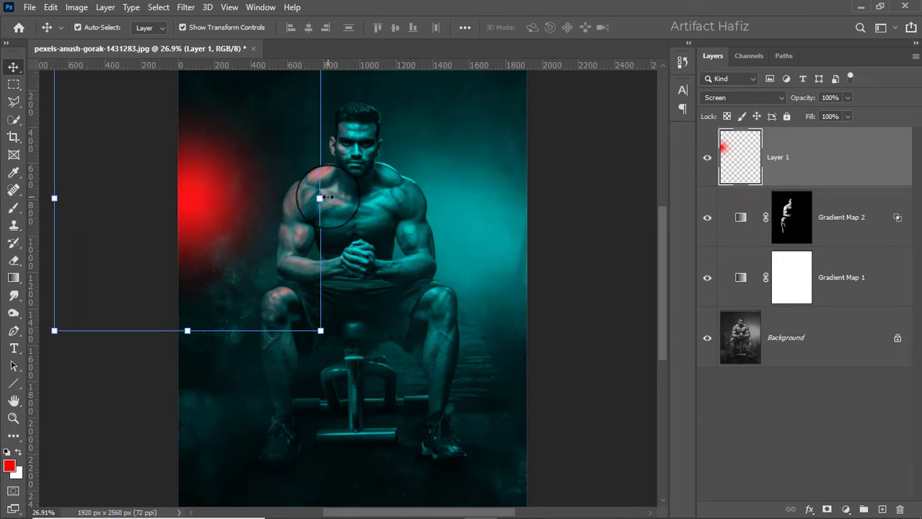
left_click_drag(321, 197, 433, 221)
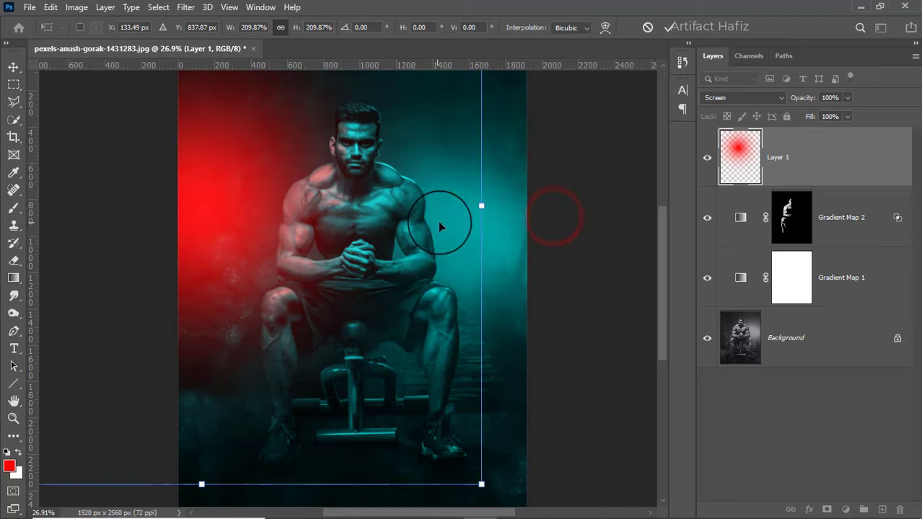
scroll(478, 210, "down", 3)
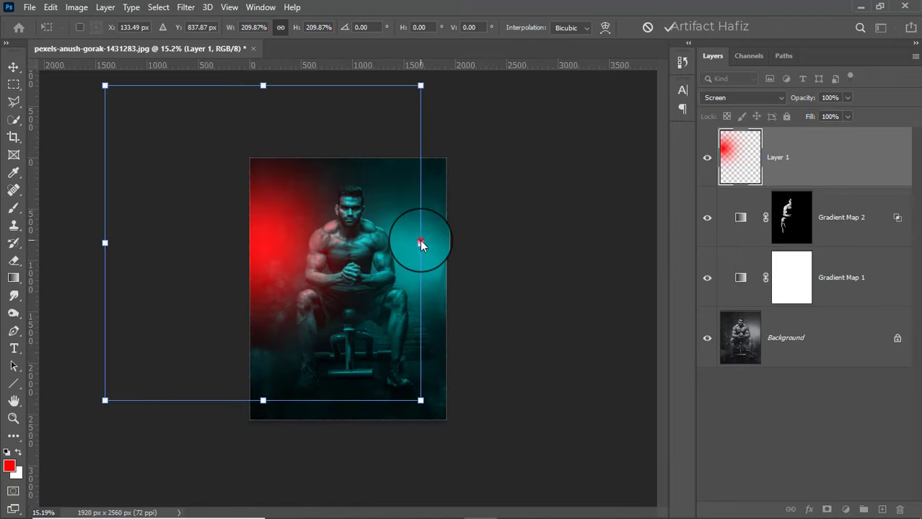
left_click_drag(441, 243, 510, 254)
scroll(418, 286, "up", 1)
scroll(422, 285, "down", 4)
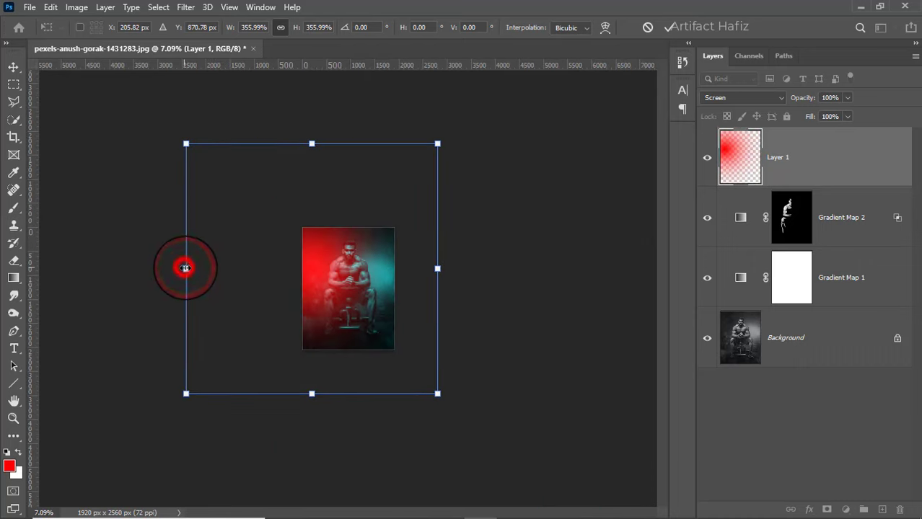
Narrow the red glow to about 192% width at about 356% height, keeping it along the photo's image-left edge
left_click_drag(185, 268, 302, 269)
left_click_drag(375, 271, 314, 268)
scroll(317, 274, "up", 4)
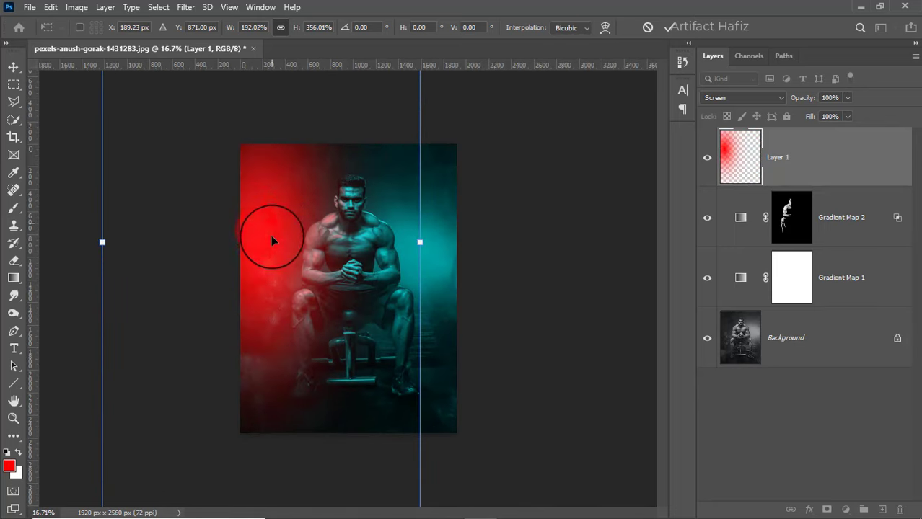
Enlarge the red glow to about 256% width and 475% height and reposition it toward the photo's image-left edge
mouse_move(272, 240)
left_mouse_down()
mouse_move(281, 232)
mouse_move(284, 247)
left_mouse_up()
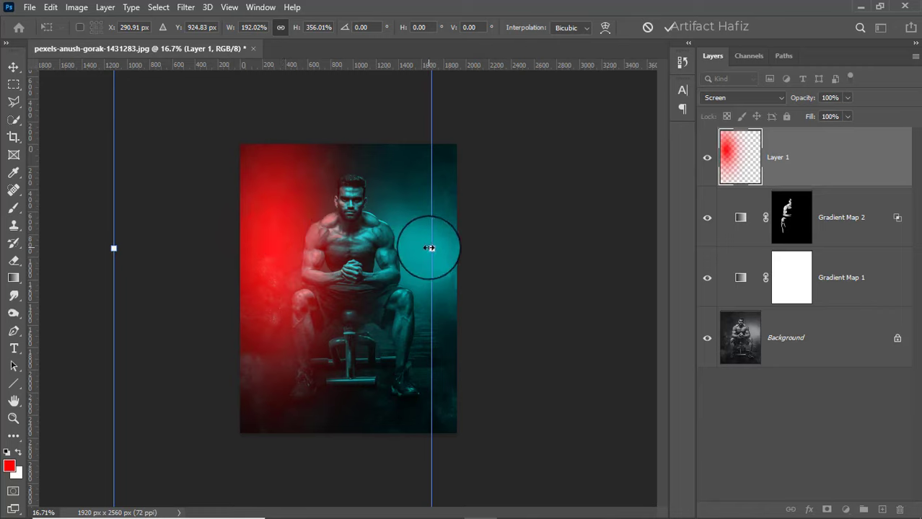
left_click_drag(429, 248, 536, 248)
left_click_drag(476, 259, 465, 252)
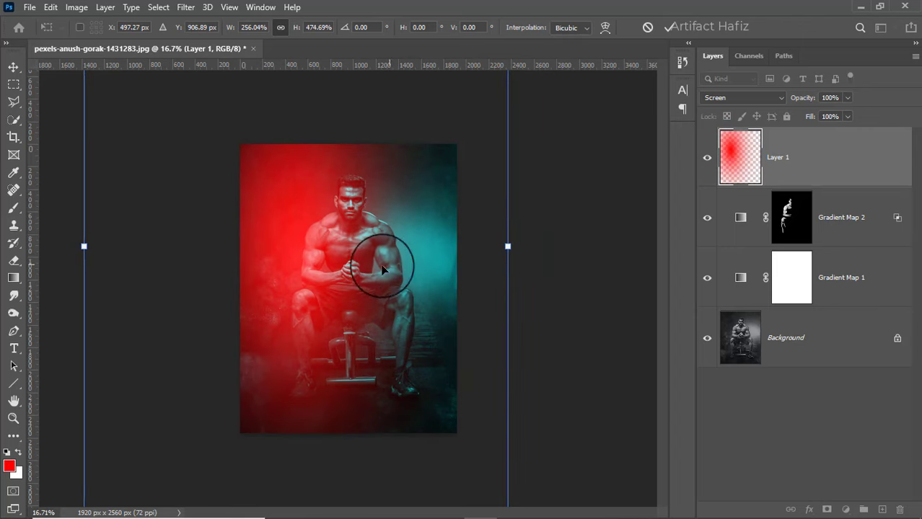
key("ctrl+0")
left_click_drag(269, 239, 226, 239)
left_click_drag(224, 233, 232, 234)
scroll(278, 247, "down", 2)
scroll(285, 266, "up", 2)
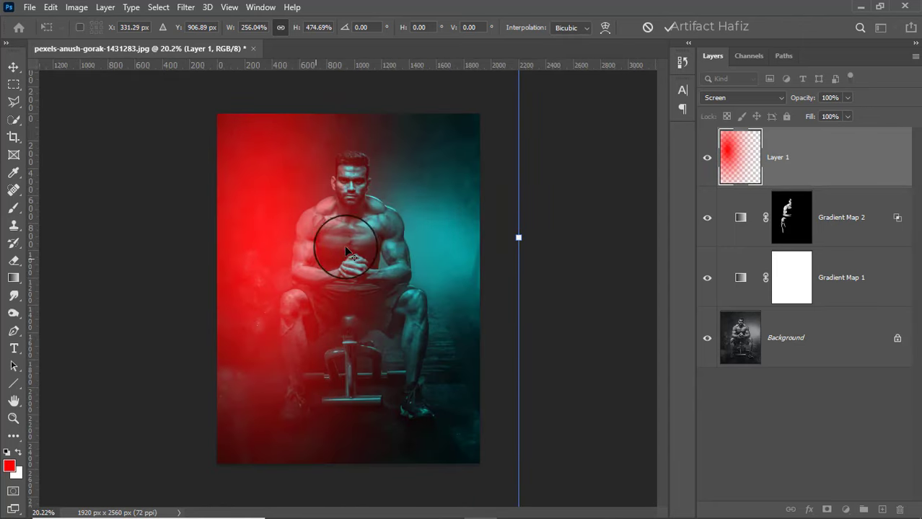
left_click(664, 28)
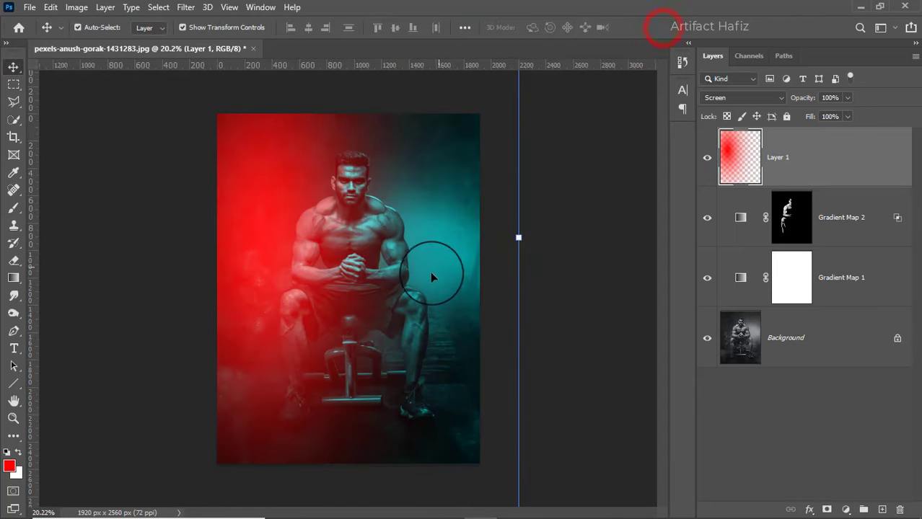
Add a new layer above the red glow and set the foreground colour to bright cyan
left_click(882, 510)
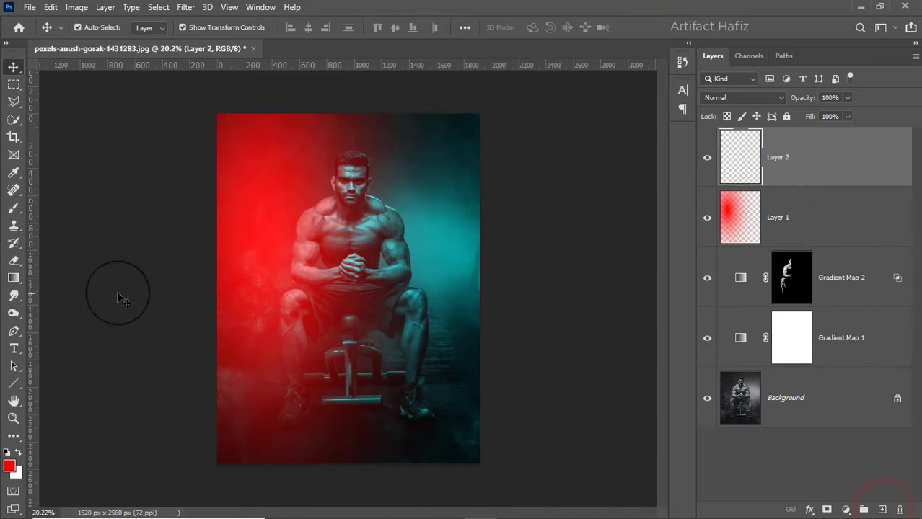
left_click(9, 468)
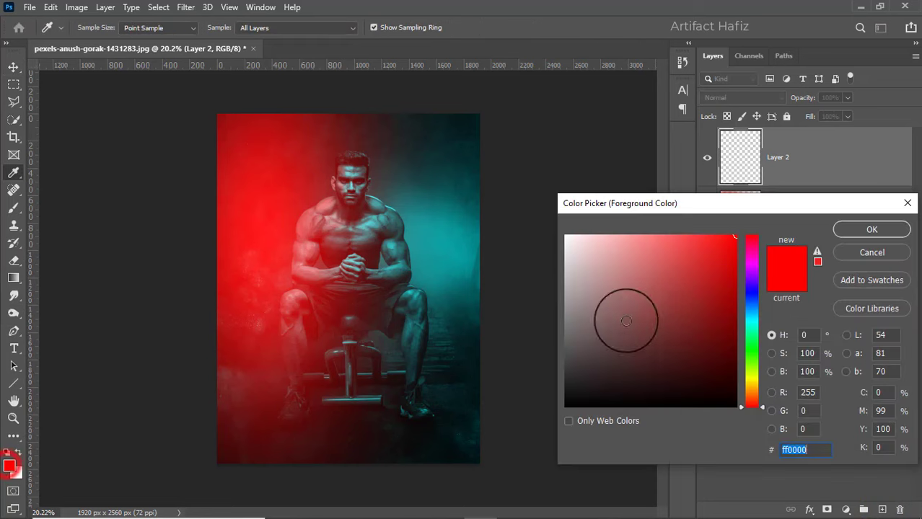
left_click(751, 320)
left_click(496, 247)
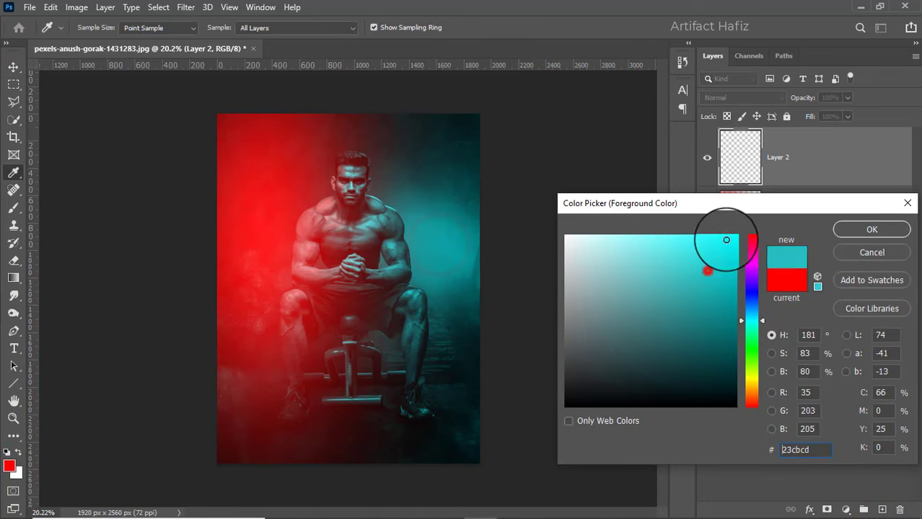
left_click(865, 229)
key("v")
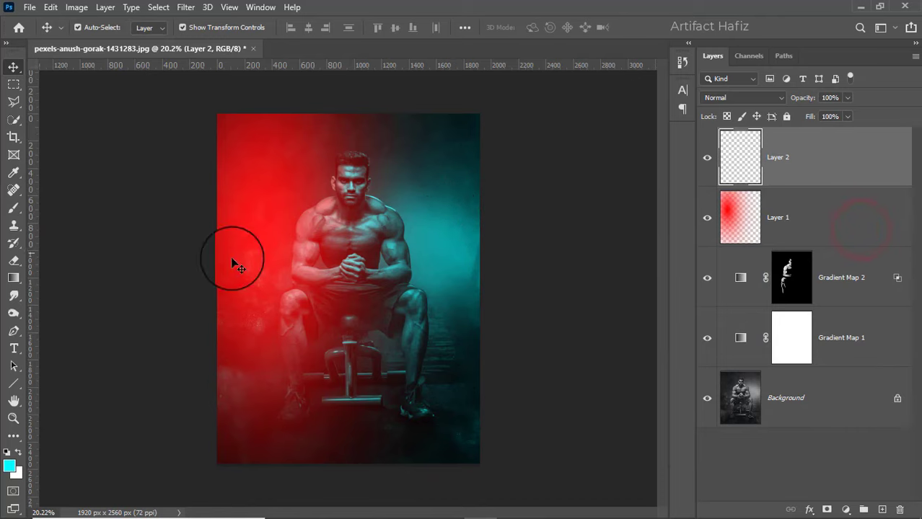
Paint one cyan dab at the photo's centre with the size 900 soft brush and set its layer's blend mode to Screen
left_click(13, 208)
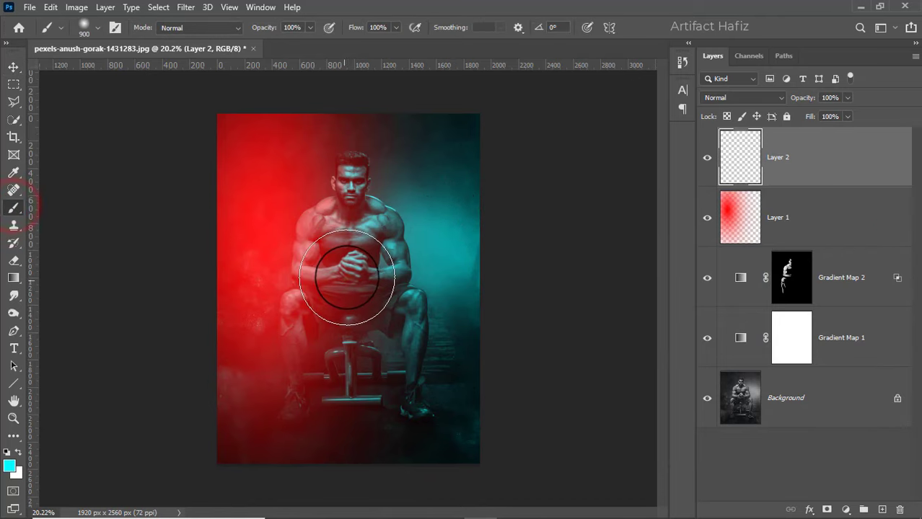
left_click(347, 277)
left_click(13, 67)
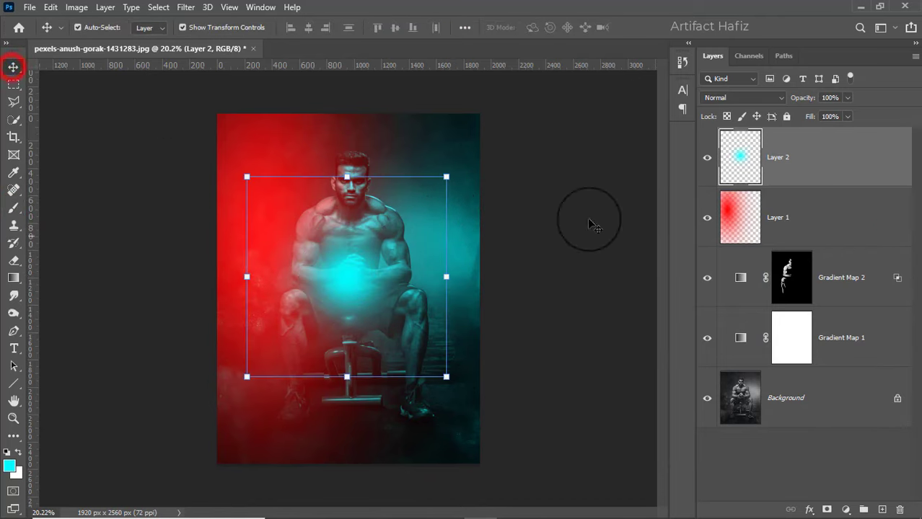
left_click(724, 100)
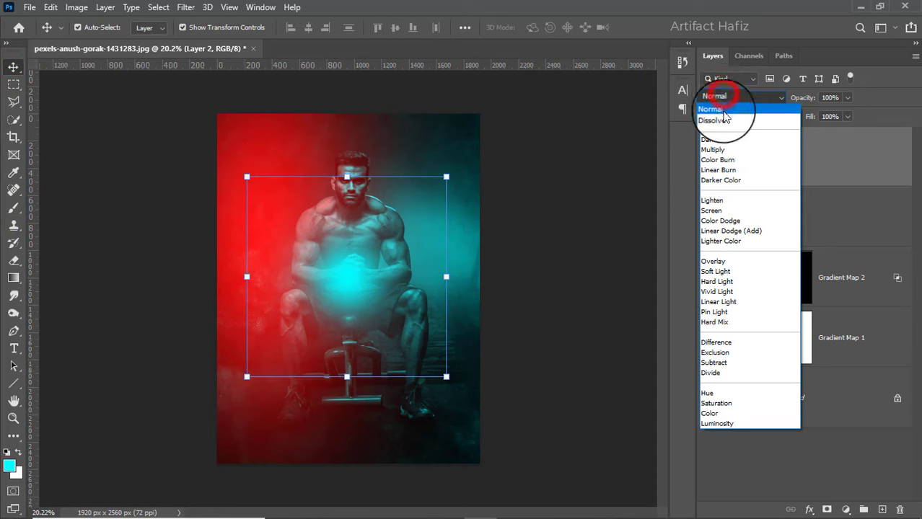
left_click(715, 209)
Move the cyan glow to the photo's image-right edge and scale it to about 295% width and 394% height
left_click_drag(368, 272, 511, 244)
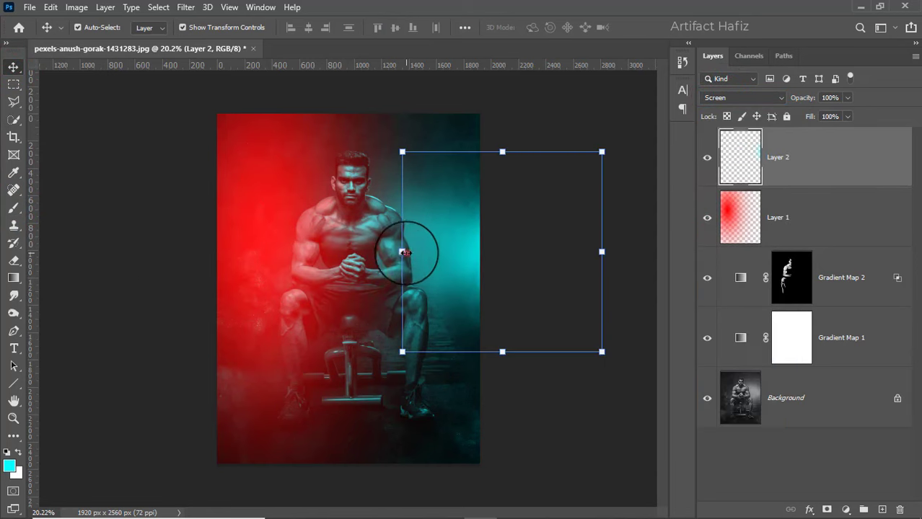
left_click_drag(403, 251, 11, 274)
left_click_drag(273, 263, 441, 239)
scroll(274, 253, "down", 3)
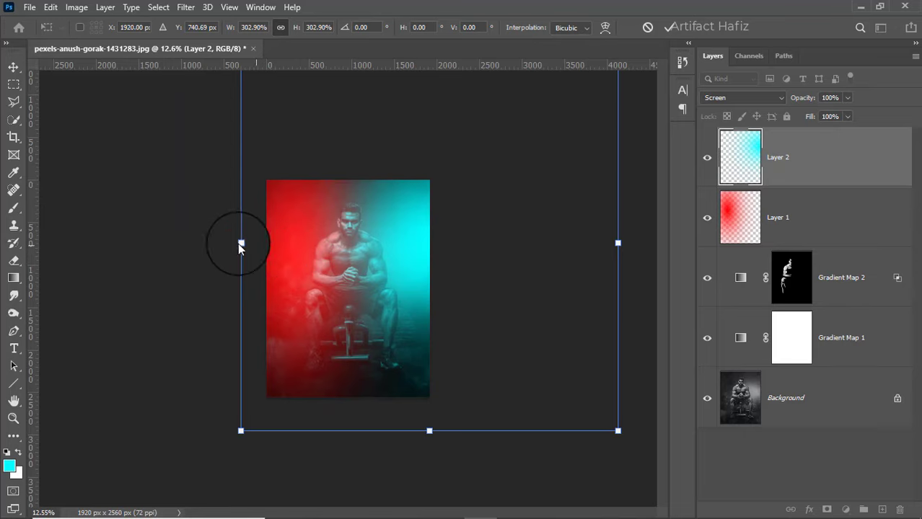
mouse_move(241, 246)
left_mouse_down()
mouse_move(128, 244)
mouse_move(250, 242)
left_mouse_up()
left_click_drag(444, 262, 418, 279)
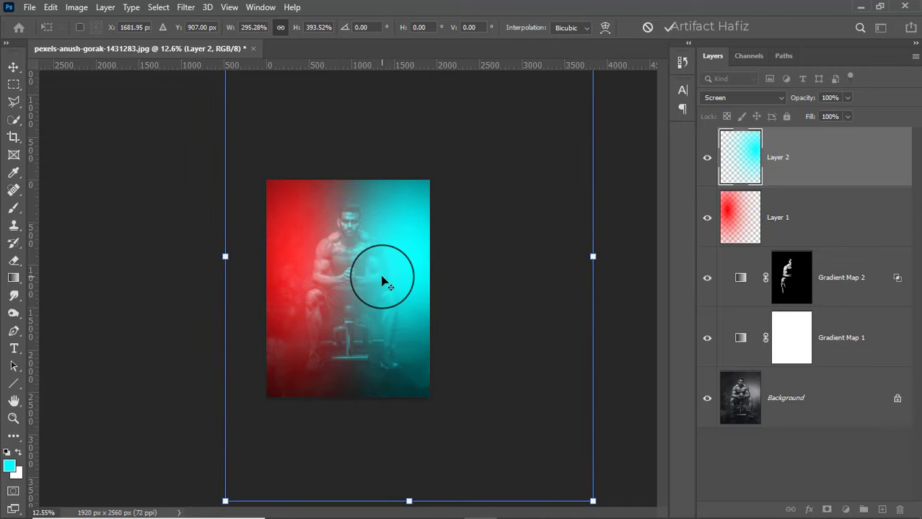
key("ctrl+plus")
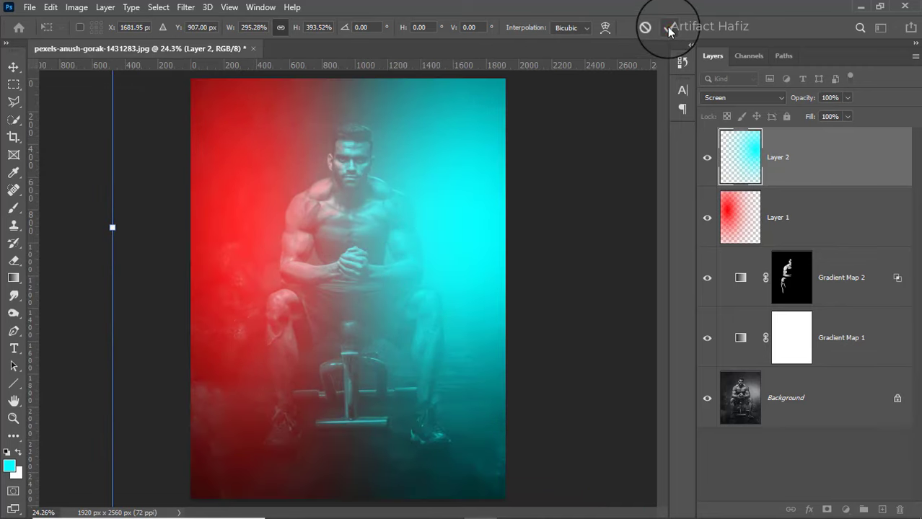
left_click(667, 28)
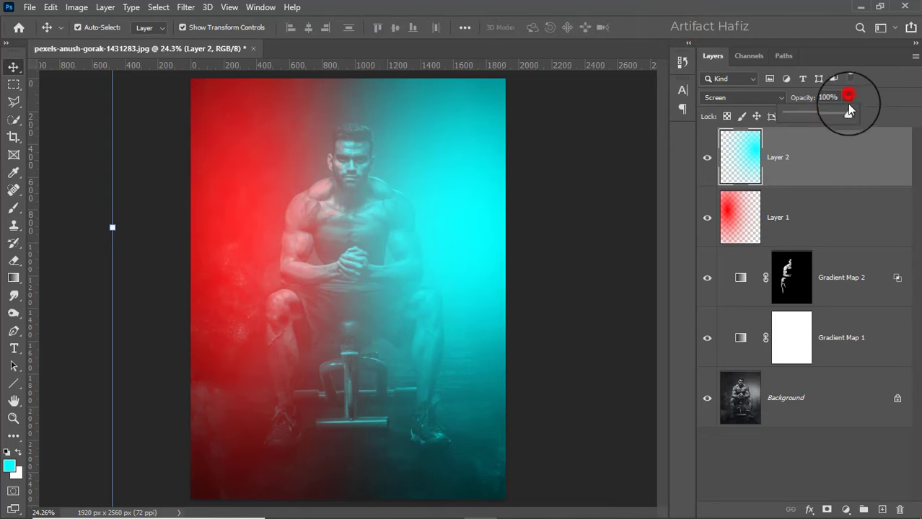
Reduce the cyan glow layer's opacity to 46%
left_click_drag(820, 111, 813, 115)
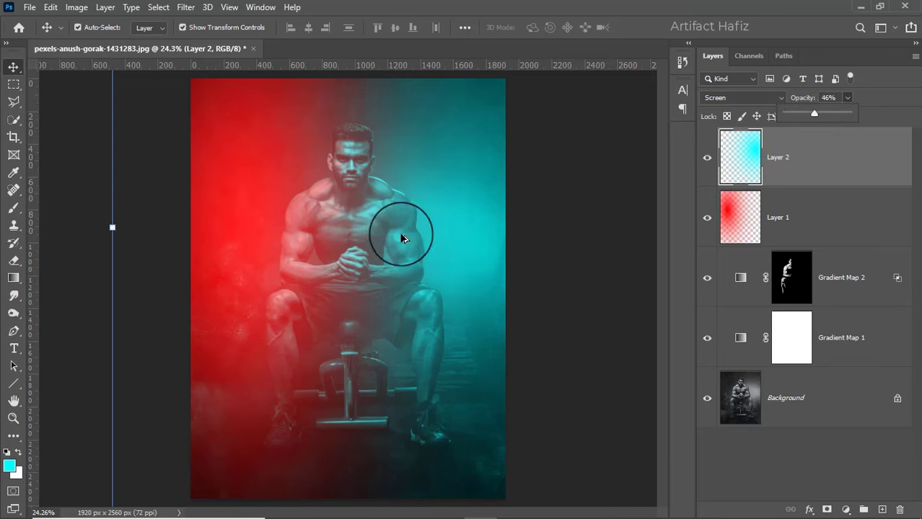
key("ctrl+minus")
key("ctrl+plus")
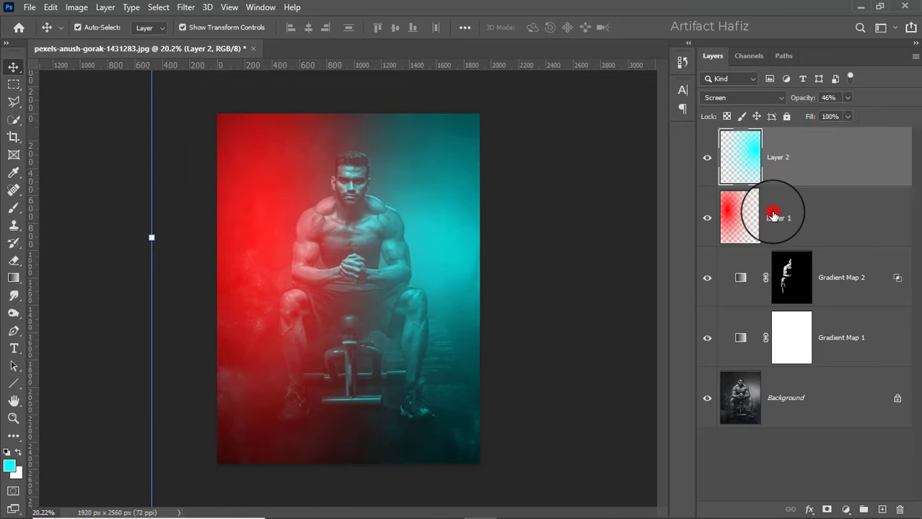
Lower the red glow layer's opacity to 76% and shift the glow slightly toward the photo's centre
left_click(772, 214)
left_click(848, 97)
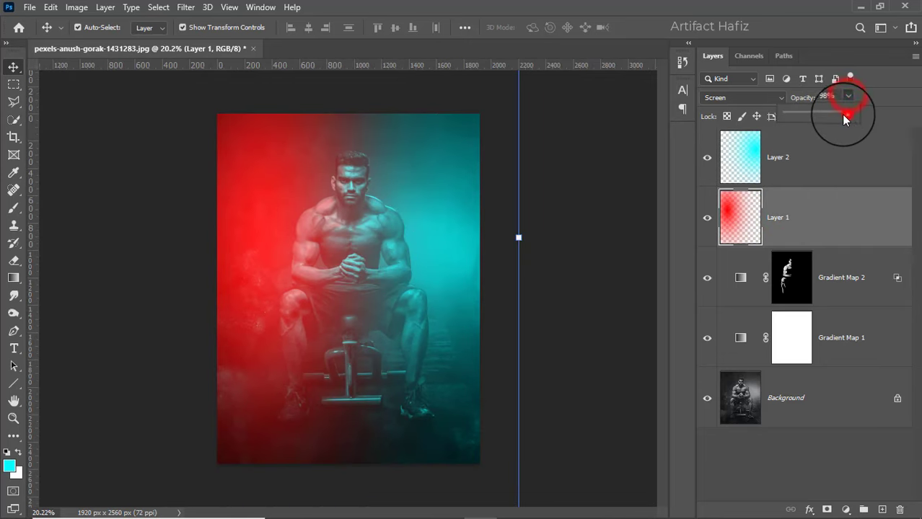
mouse_move(845, 117)
left_mouse_down()
mouse_move(822, 115)
mouse_move(833, 117)
left_mouse_up()
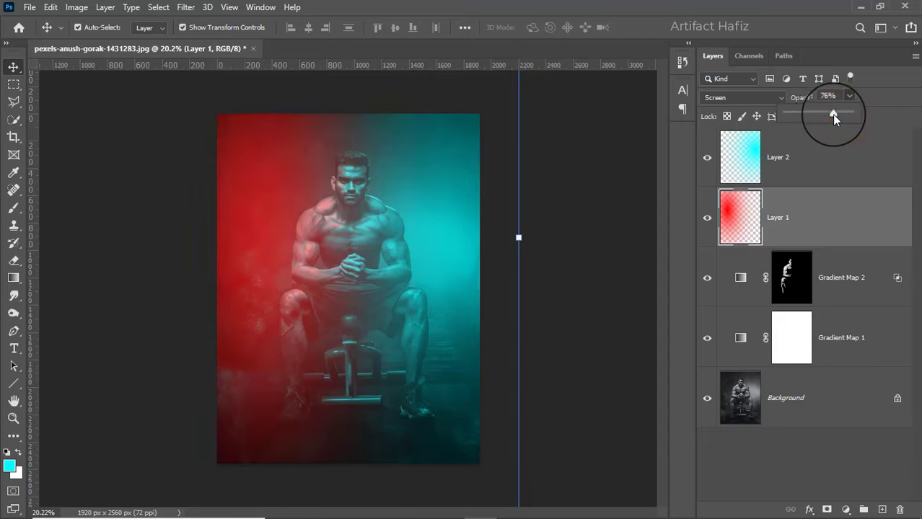
mouse_move(251, 220)
left_mouse_down()
mouse_move(304, 213)
mouse_move(265, 221)
left_mouse_up()
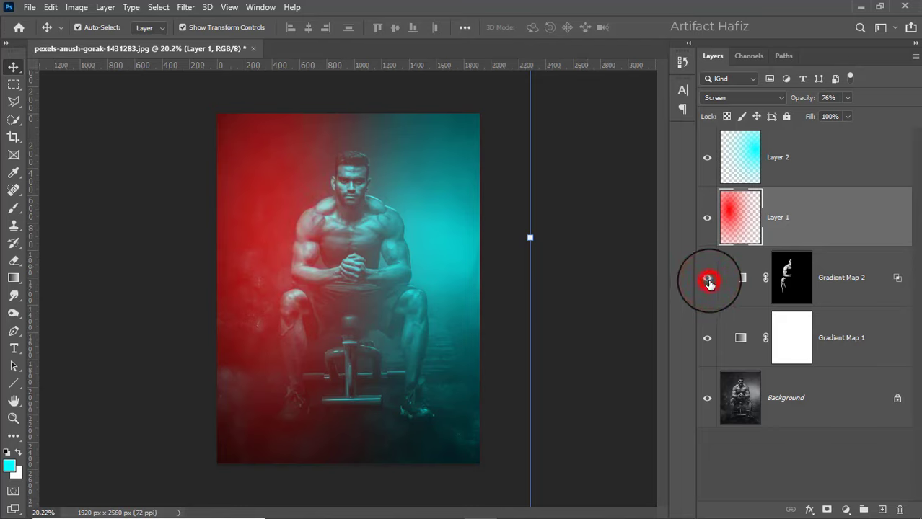
Reduce the opacity of the masked red Hue gradient map to about 76%
left_click(836, 286)
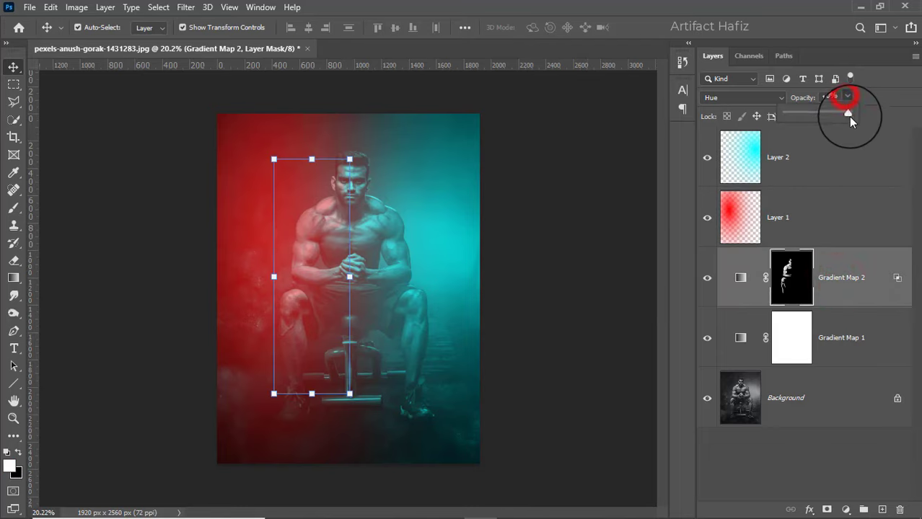
mouse_move(848, 116)
left_mouse_down()
mouse_move(776, 119)
mouse_move(833, 121)
left_mouse_up()
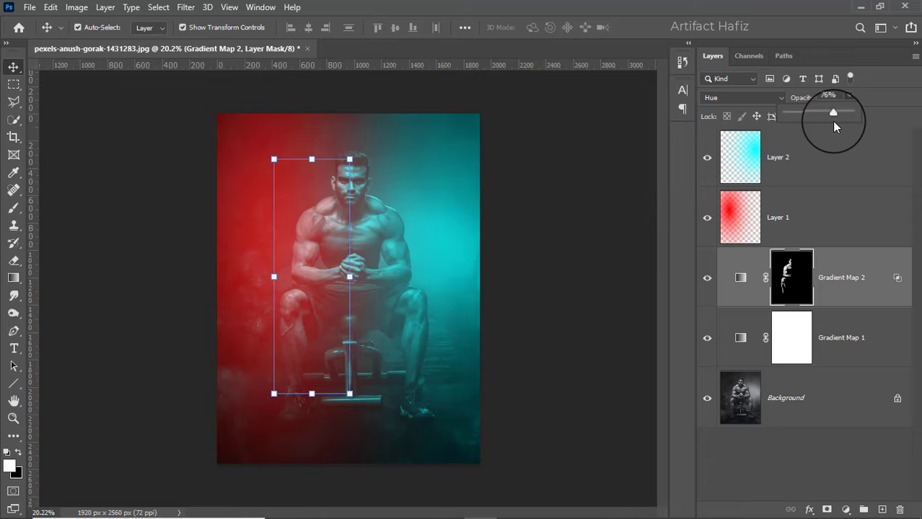
left_click_drag(833, 121, 833, 122)
Compare the photo with the cyan glow layer hidden and shown
left_click(816, 149)
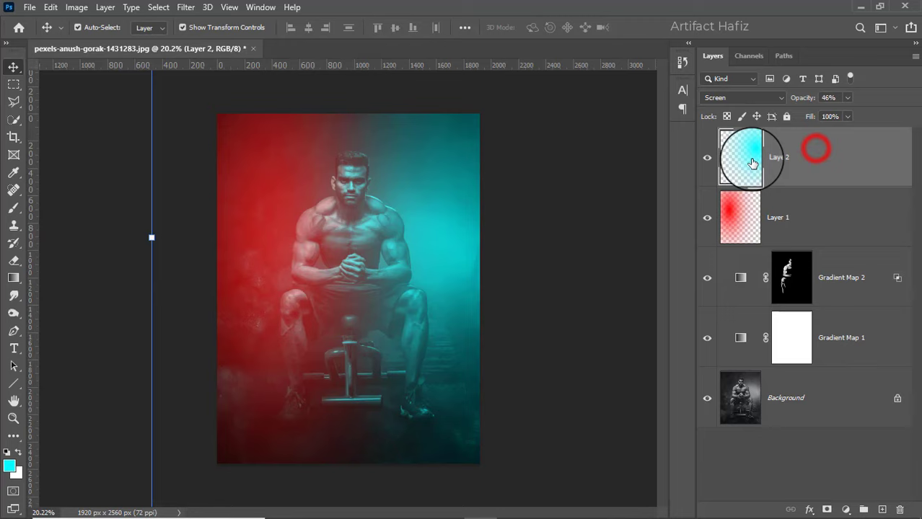
left_click(707, 159)
left_click(707, 160)
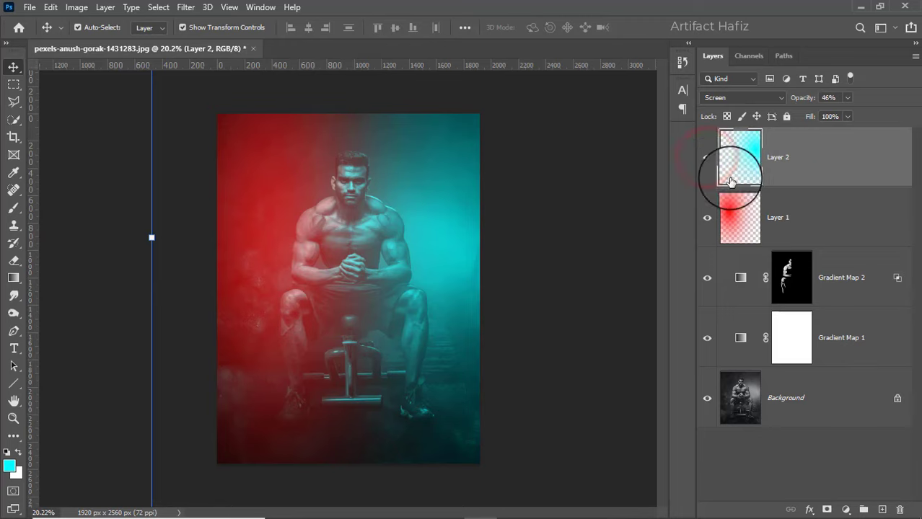
Add a Levels adjustment above the cyan glow layer with midtones at about 0.73 and the white input level at 210
left_click(818, 160)
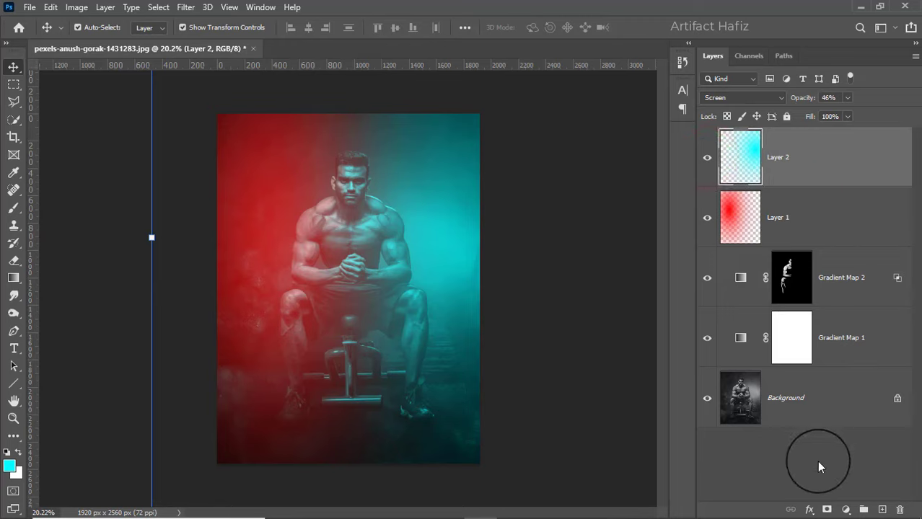
left_click(846, 510)
left_click(837, 163)
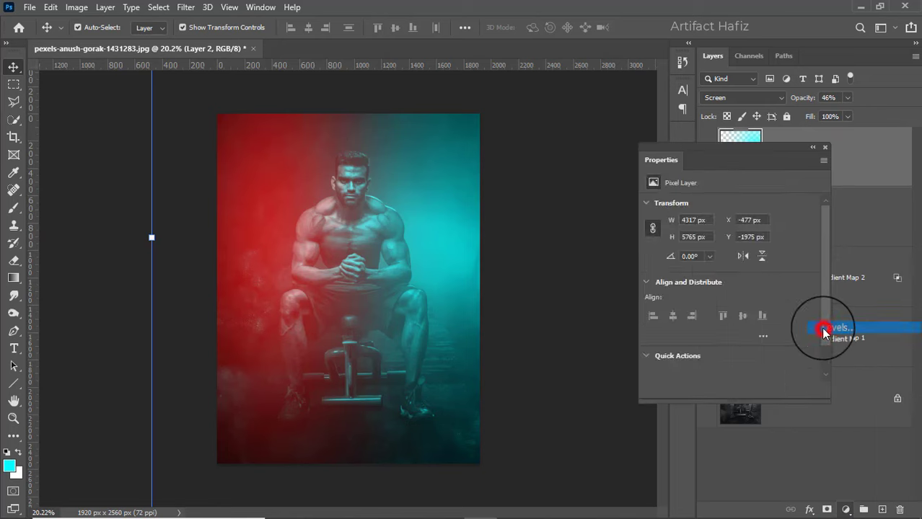
mouse_move(665, 303)
left_mouse_down()
mouse_move(685, 306)
mouse_move(676, 308)
left_mouse_up()
left_click_drag(737, 304, 756, 303)
left_click_drag(825, 310, 808, 307)
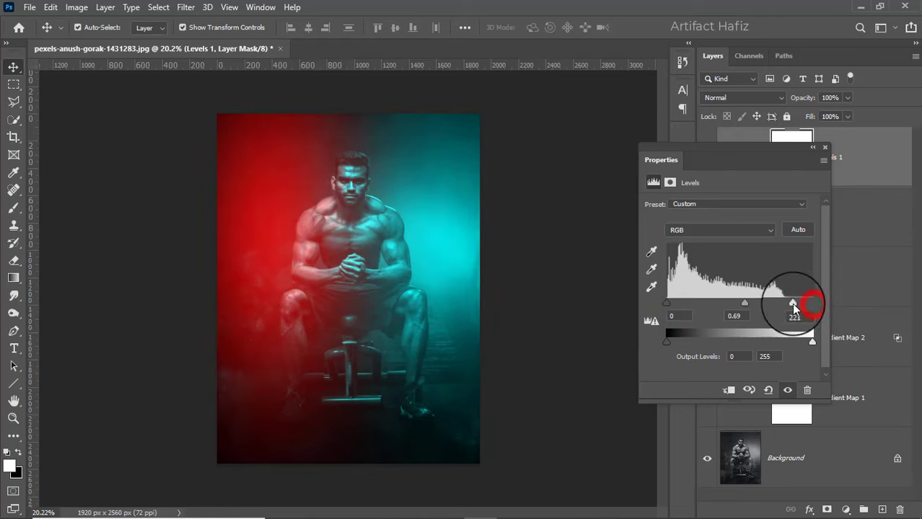
left_click_drag(746, 308, 787, 308)
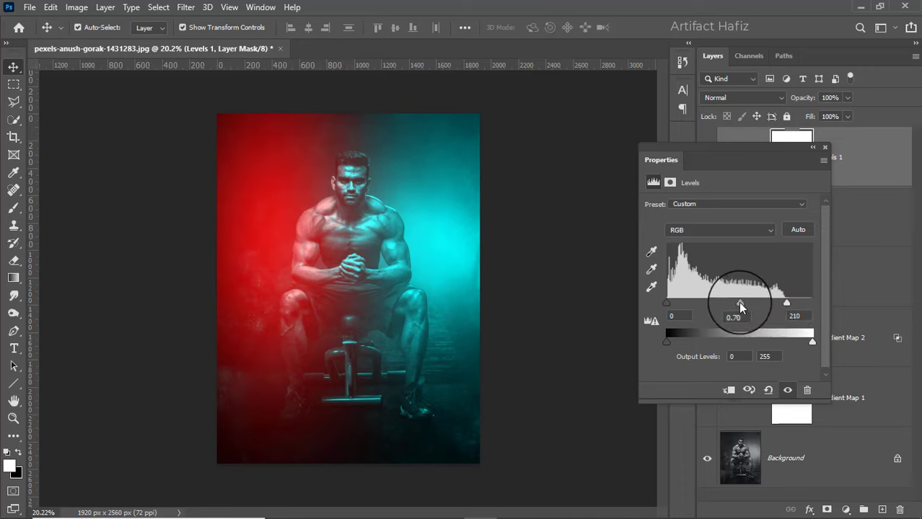
left_click_drag(740, 308, 740, 310)
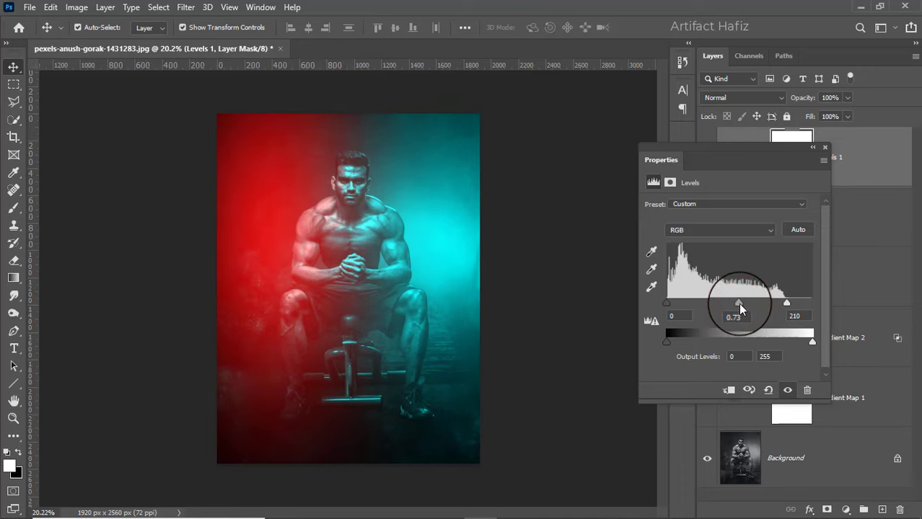
left_click(824, 147)
Set the red glow layer's opacity to 70% and scale the glow up proportionally to about 107%
left_click(814, 275)
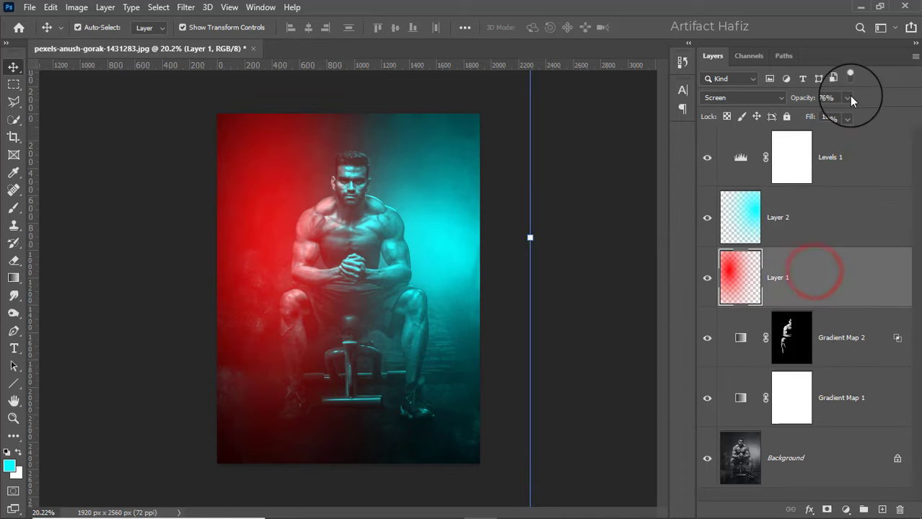
mouse_move(847, 114)
left_mouse_down()
mouse_move(826, 114)
mouse_move(843, 111)
left_mouse_up()
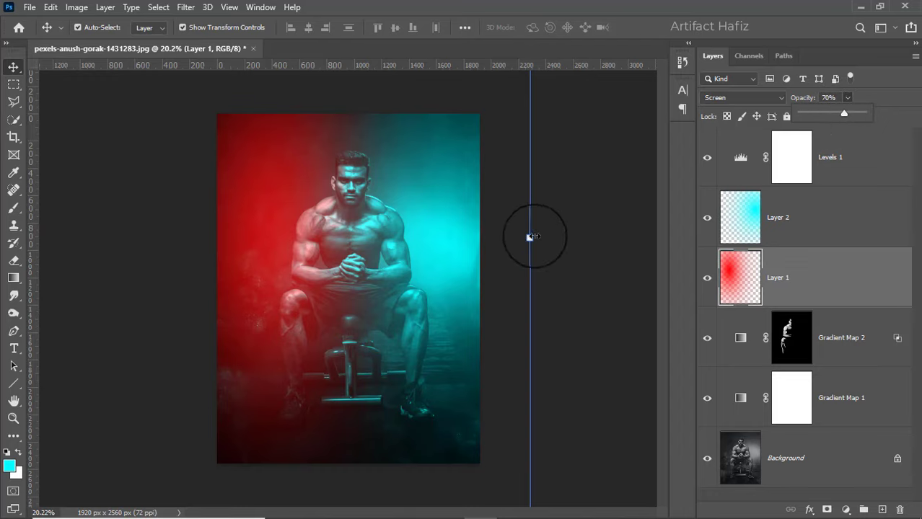
left_click_drag(530, 238, 567, 239)
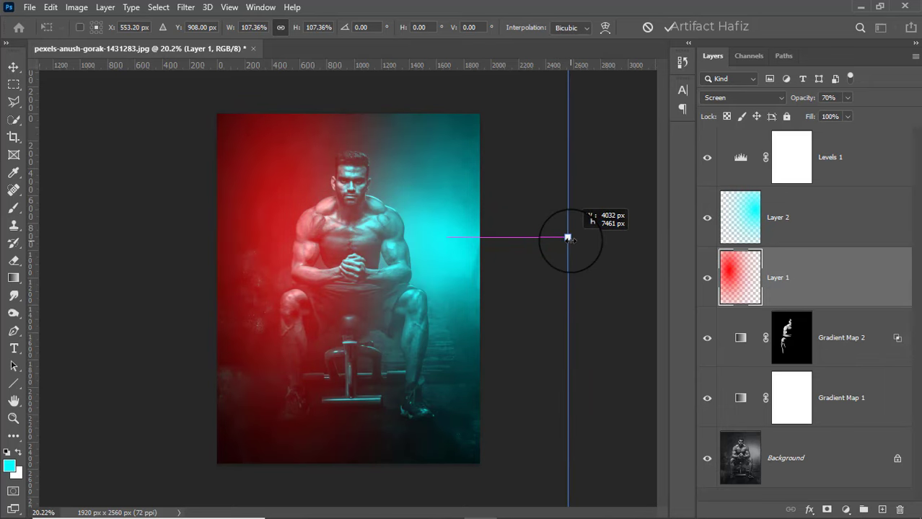
scroll(342, 271, "down", 1)
scroll(339, 285, "up", 2)
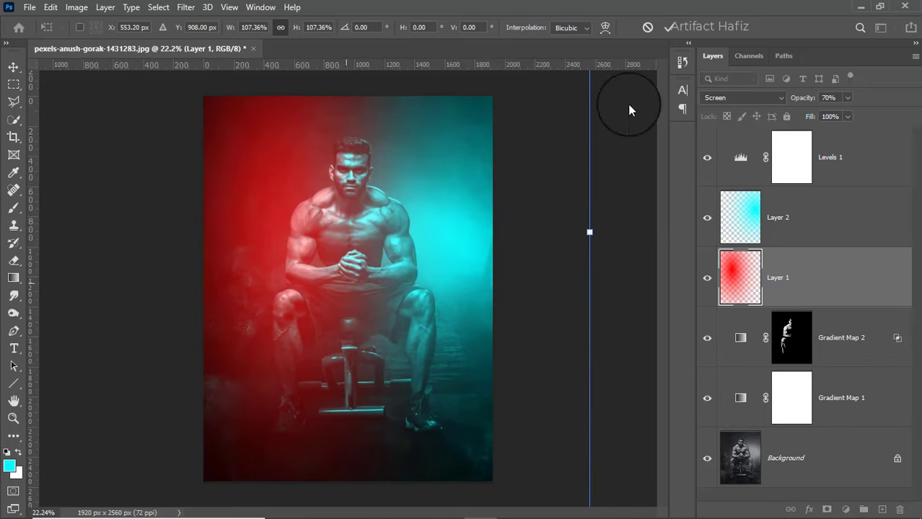
left_click(667, 29)
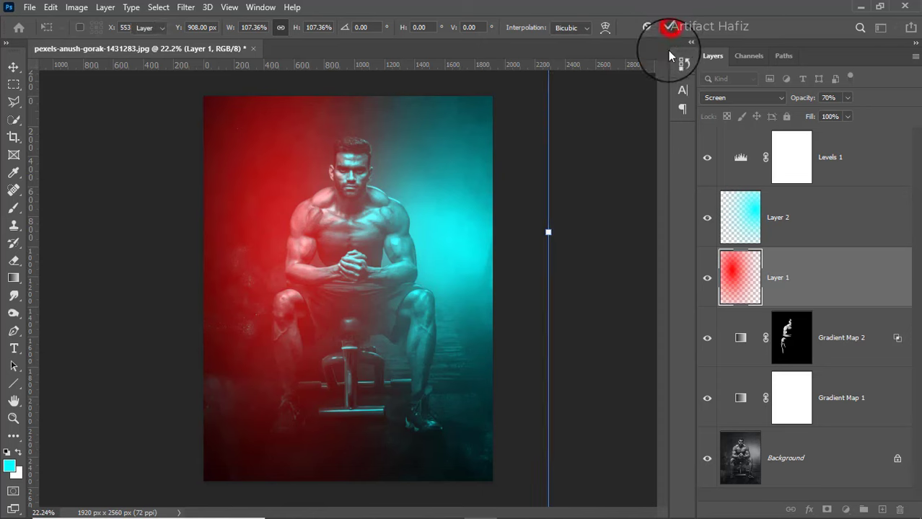
Set the masked red gradient map's blend mode to Color and compare the photo with that adjustment hidden and shown
left_click(706, 339)
left_click(844, 337)
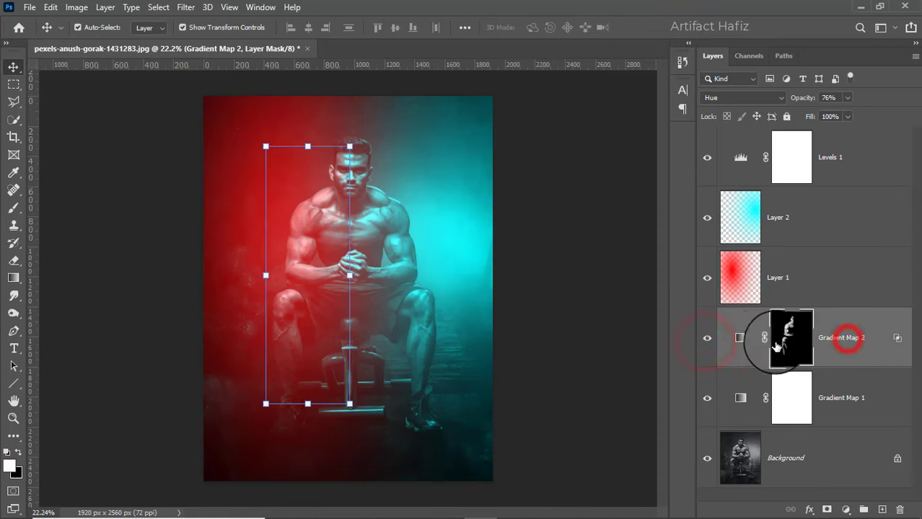
left_click(721, 98)
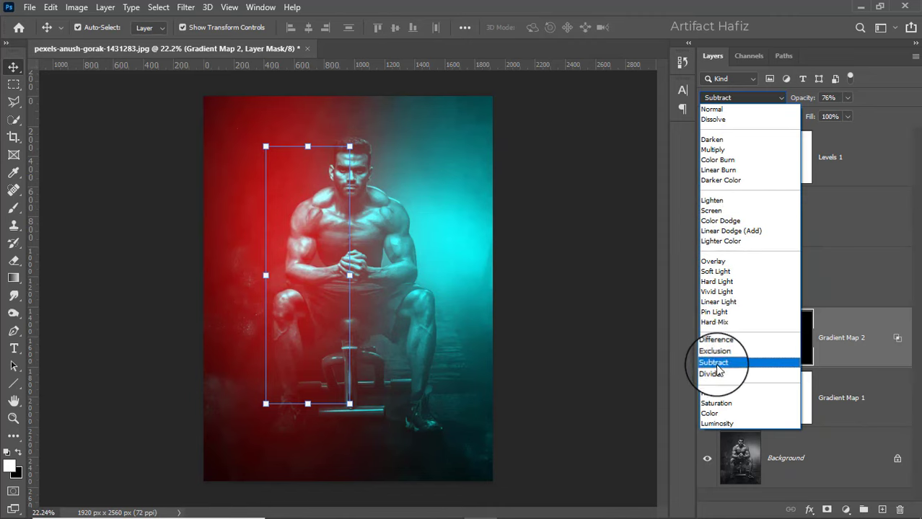
left_click(717, 415)
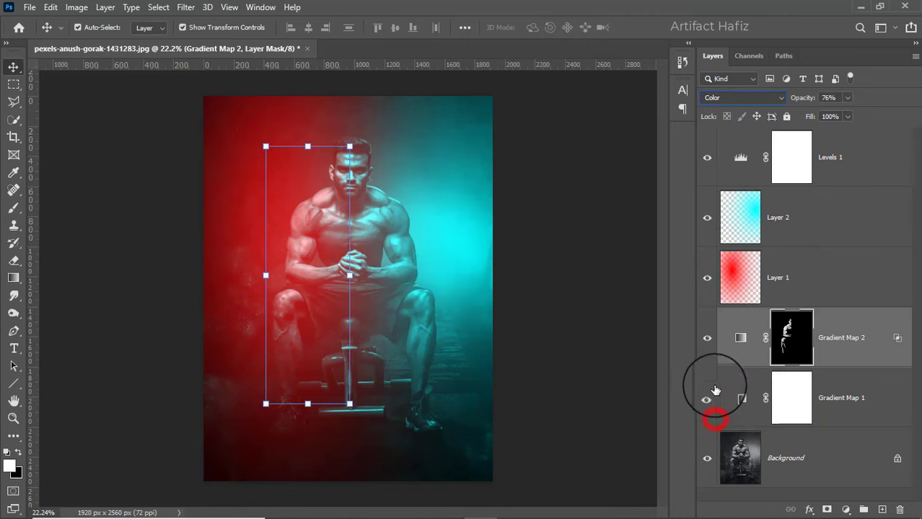
left_click(707, 339)
left_click(707, 339)
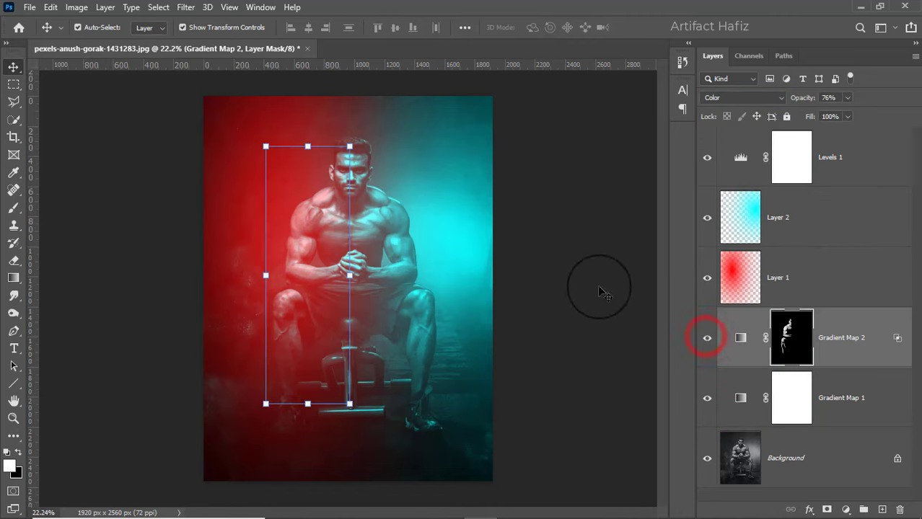
scroll(328, 317, "down", 2)
scroll(328, 317, "up", 3)
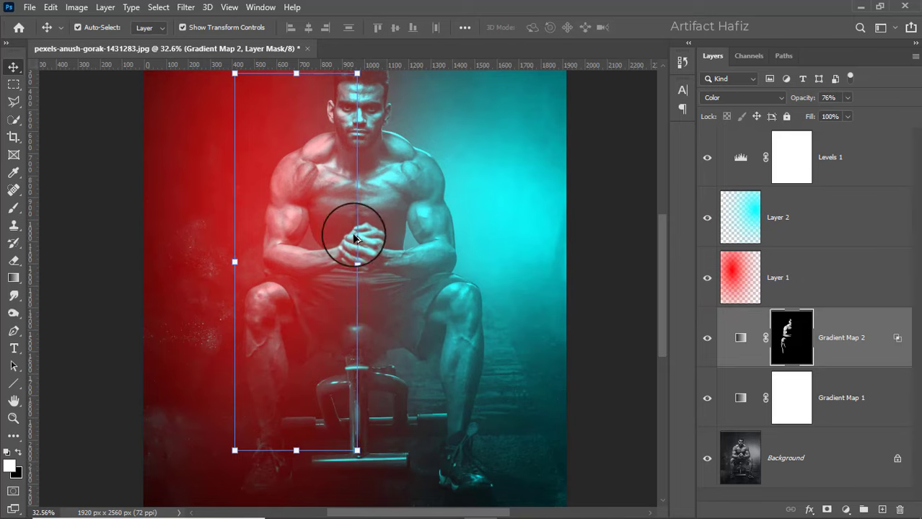
scroll(354, 232, "down", 2)
scroll(353, 233, "up", 1)
scroll(353, 233, "up", 1)
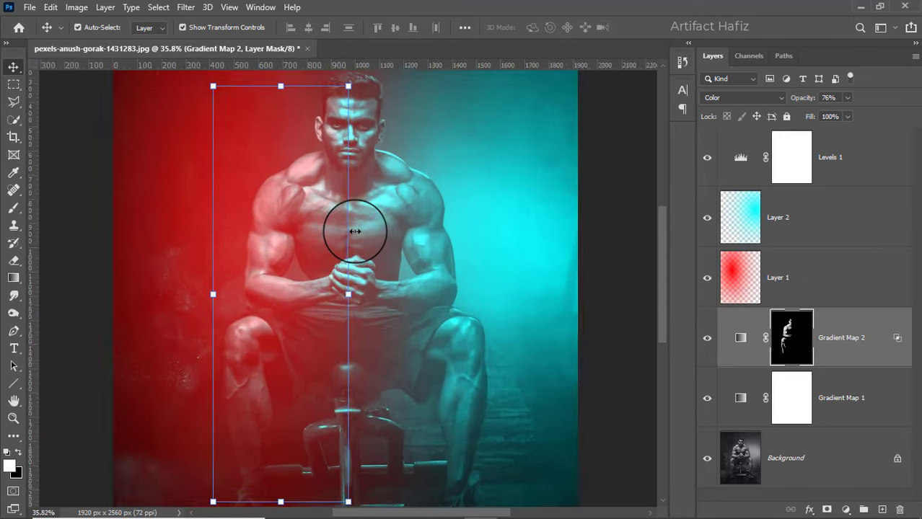
scroll(354, 233, "down", 3)
Switch to the Rectangular Marquee tool and add a Curves adjustment above the Levels layer
left_click(13, 86)
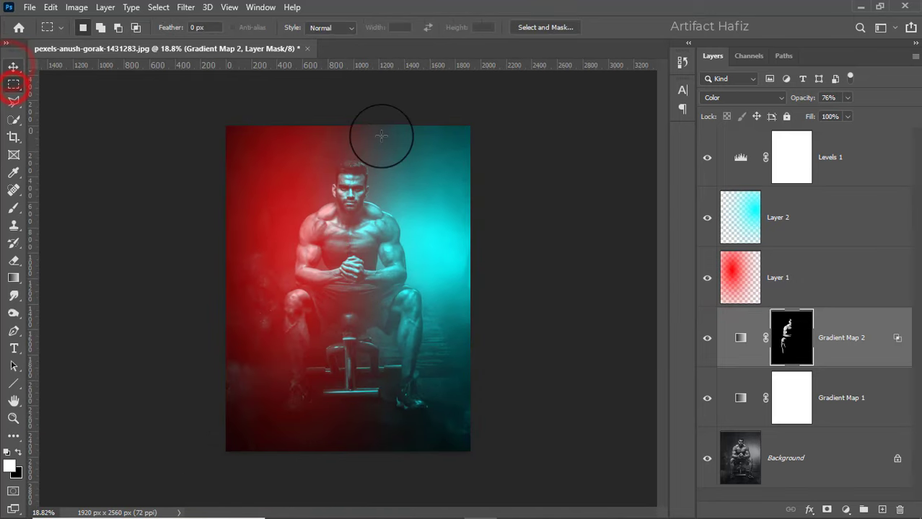
left_click(831, 156)
scroll(389, 215, "up", 1)
scroll(389, 215, "up", 1)
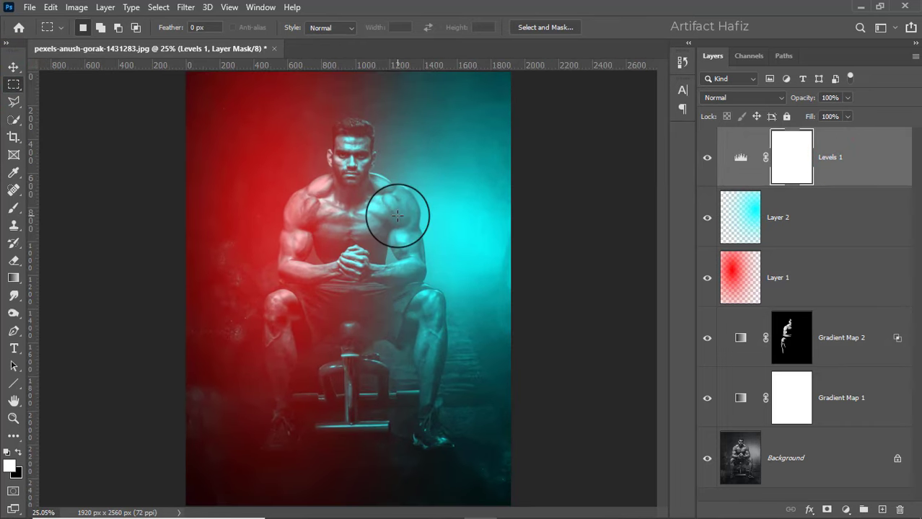
scroll(390, 215, "down", 1)
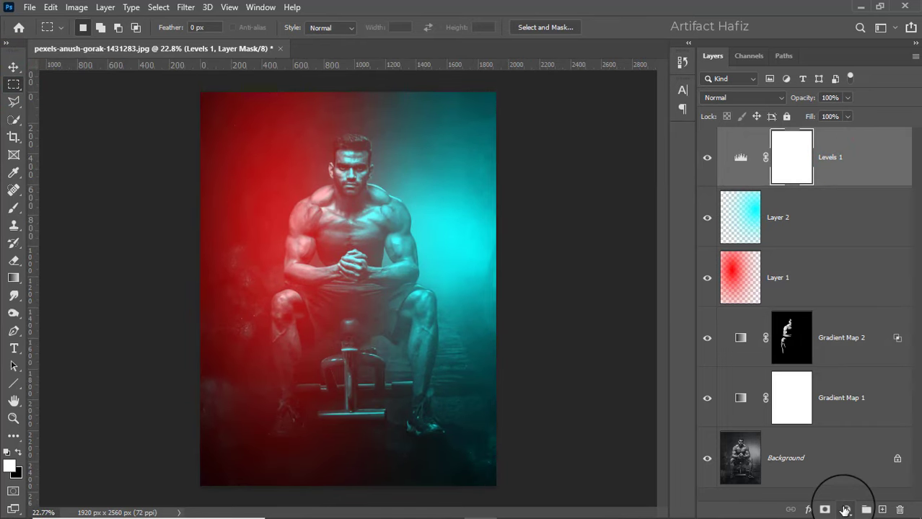
left_click(846, 510)
left_click(836, 333)
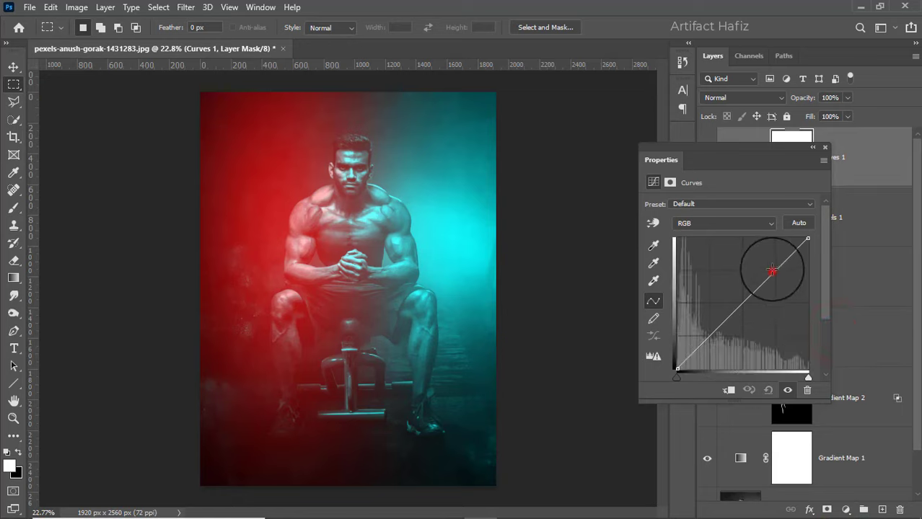
Shape the RGB curve with raised highlight and shadow points and a midtone point pulled down close to the diagonal
left_click_drag(771, 271, 765, 258)
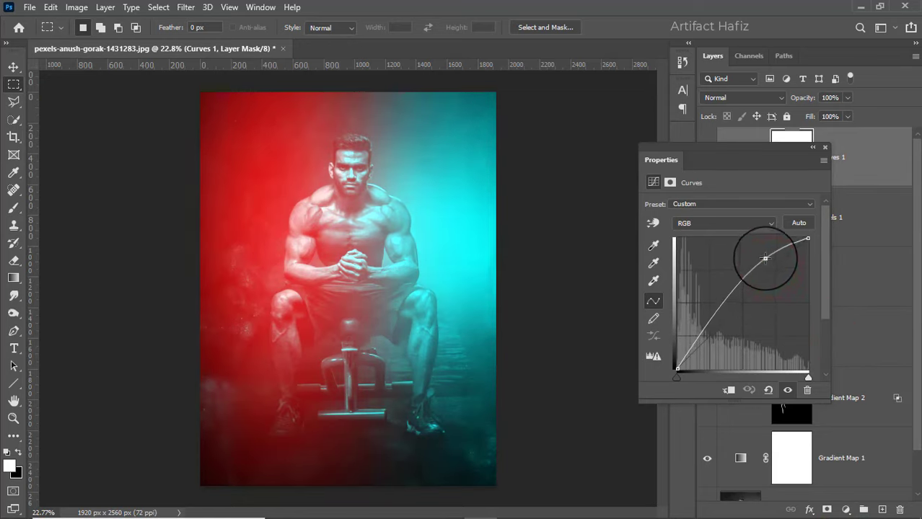
left_click_drag(695, 338, 676, 369)
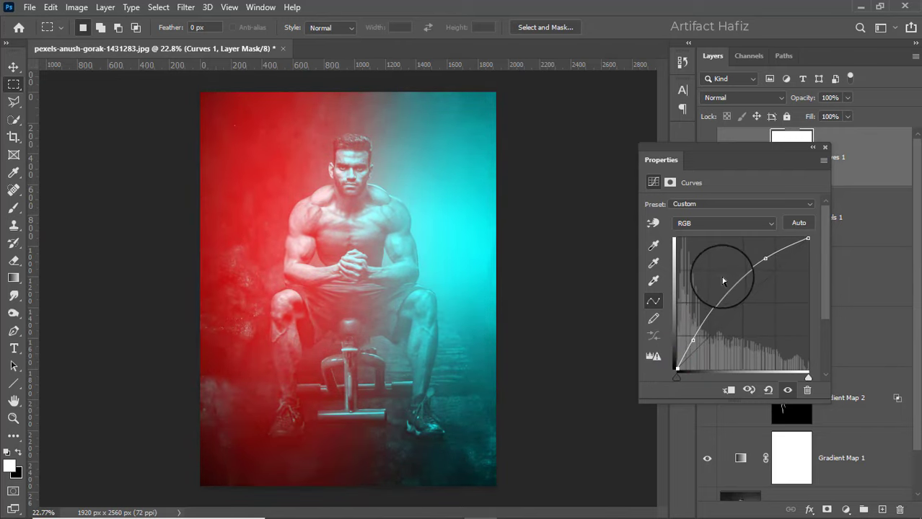
left_click_drag(729, 285, 738, 301)
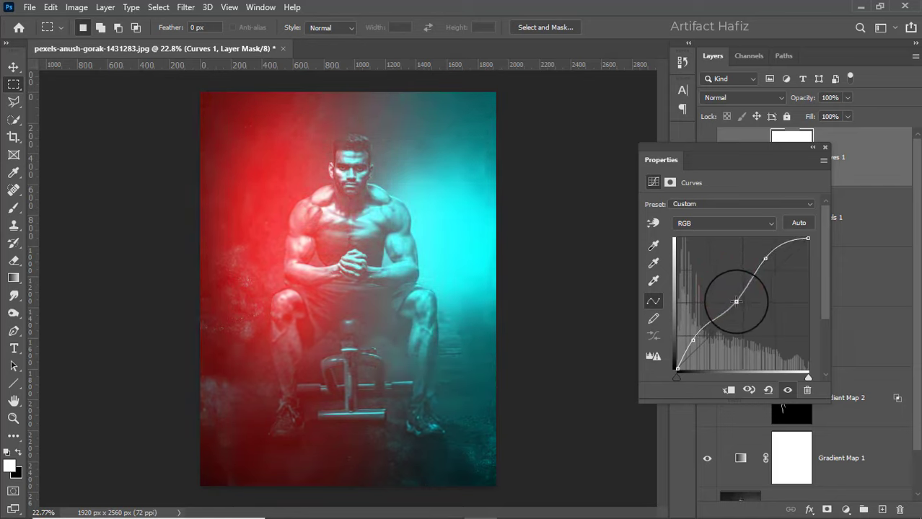
left_click(824, 148)
key("ctrl+minus")
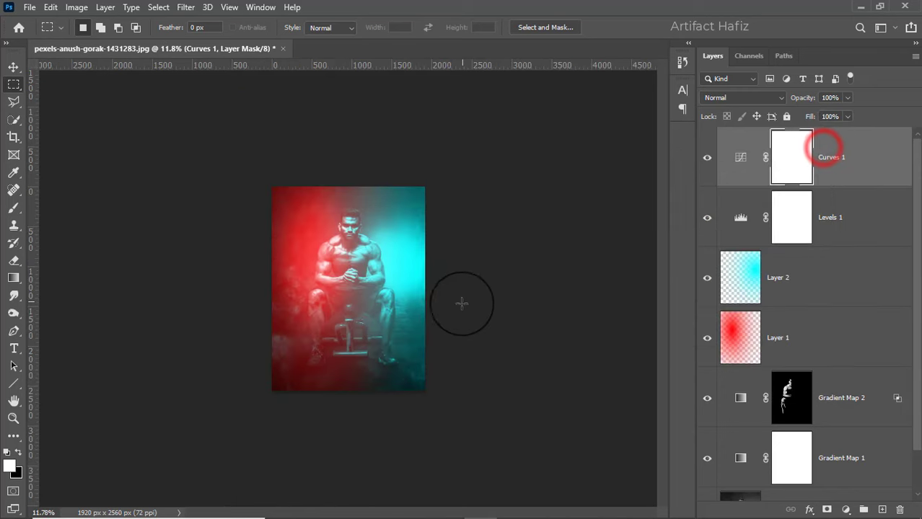
key("ctrl+0")
Add a Brightness/Contrast adjustment above the Curves layer with brightness at about -35
left_click(832, 153)
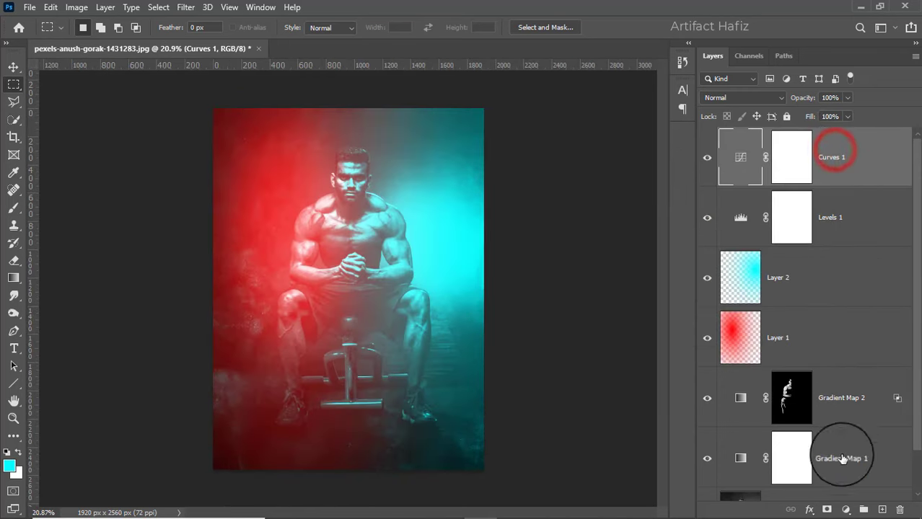
left_click(845, 509)
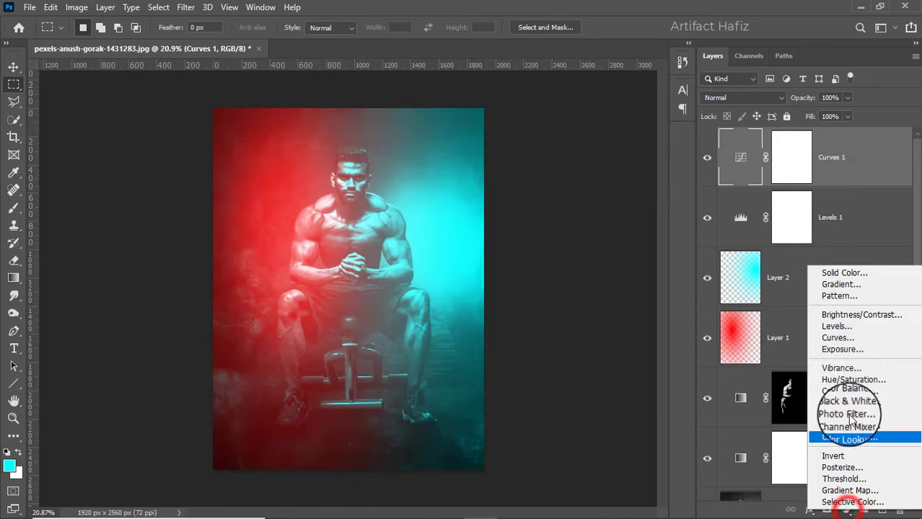
left_click(842, 315)
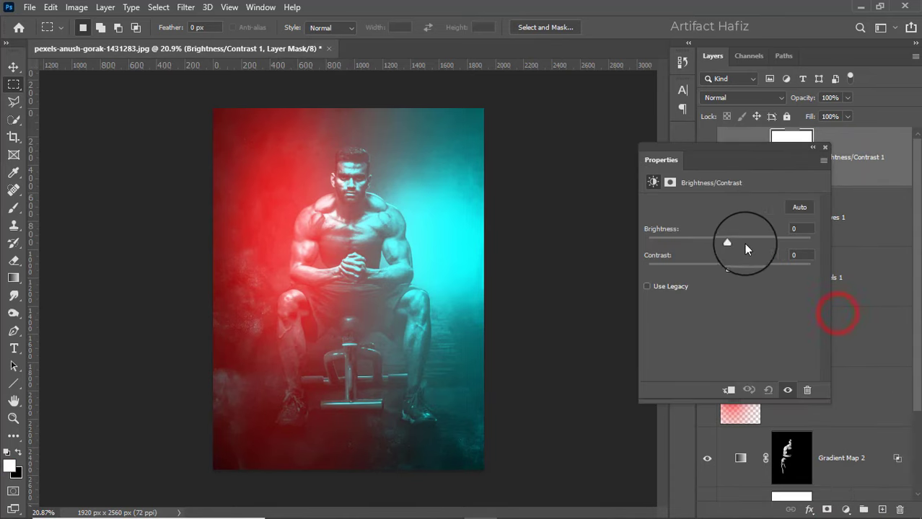
mouse_move(724, 243)
left_mouse_down()
mouse_move(685, 242)
mouse_move(710, 245)
left_mouse_up()
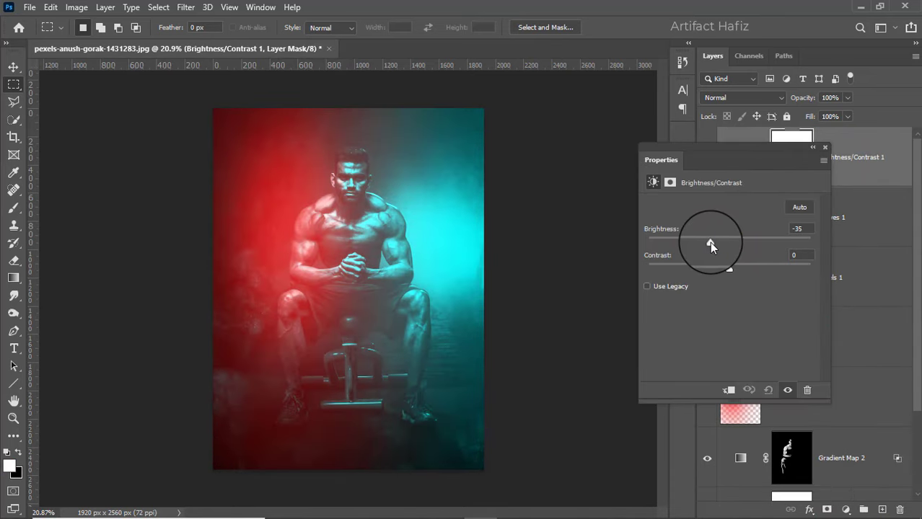
left_click(824, 147)
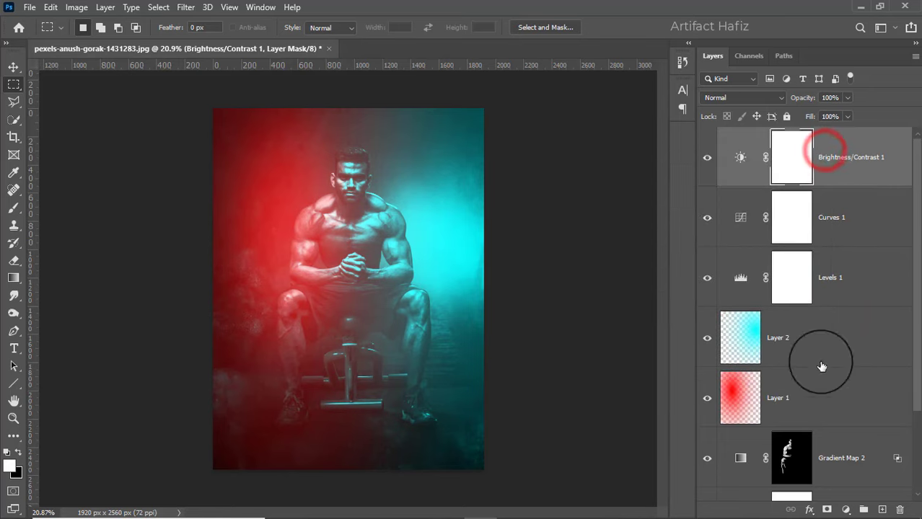
Add an Exposure adjustment on top with exposure 0.00, offset 0.0000 and gamma correction 0.98
left_click(846, 510)
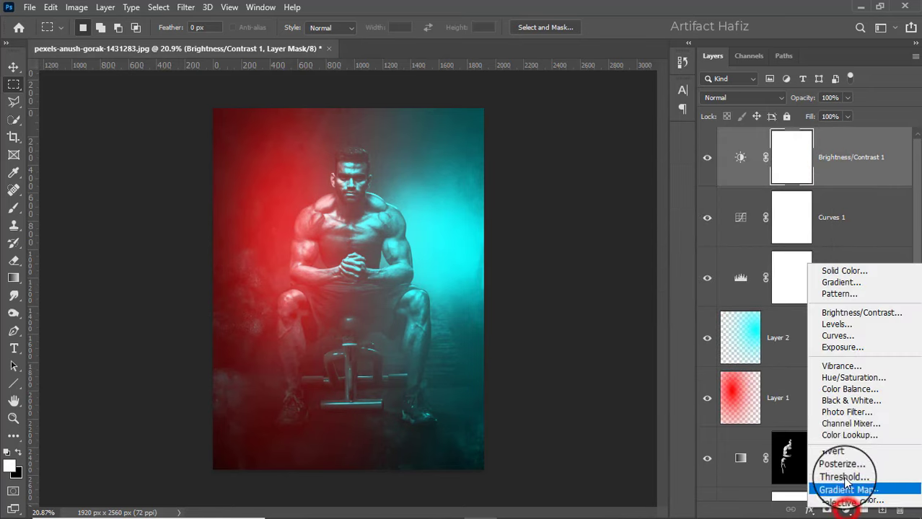
left_click(837, 347)
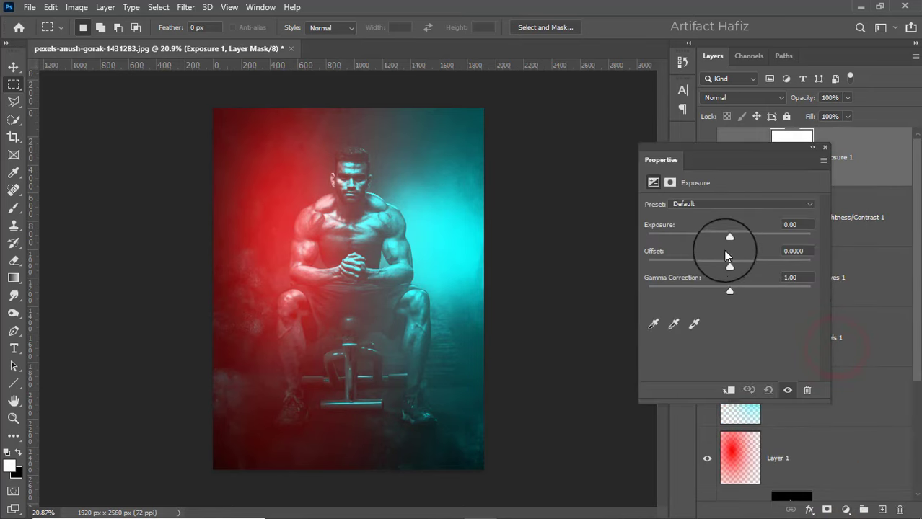
left_click_drag(729, 238, 727, 270)
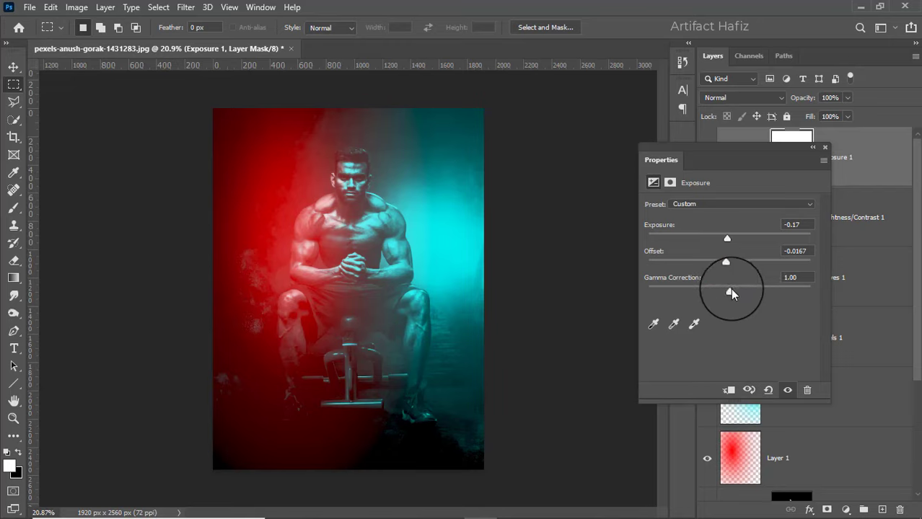
left_click_drag(726, 267, 730, 267)
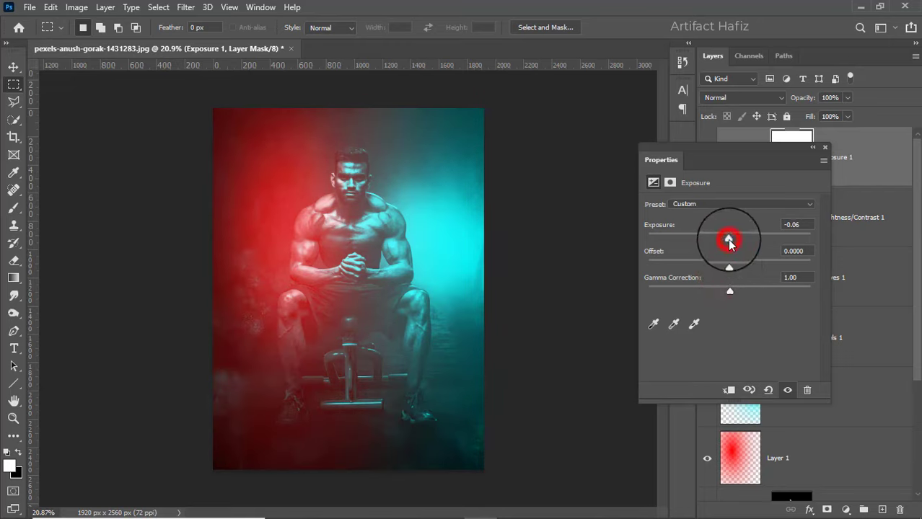
mouse_move(727, 292)
left_mouse_down()
mouse_move(710, 298)
mouse_move(762, 299)
mouse_move(716, 295)
mouse_move(728, 295)
left_mouse_up()
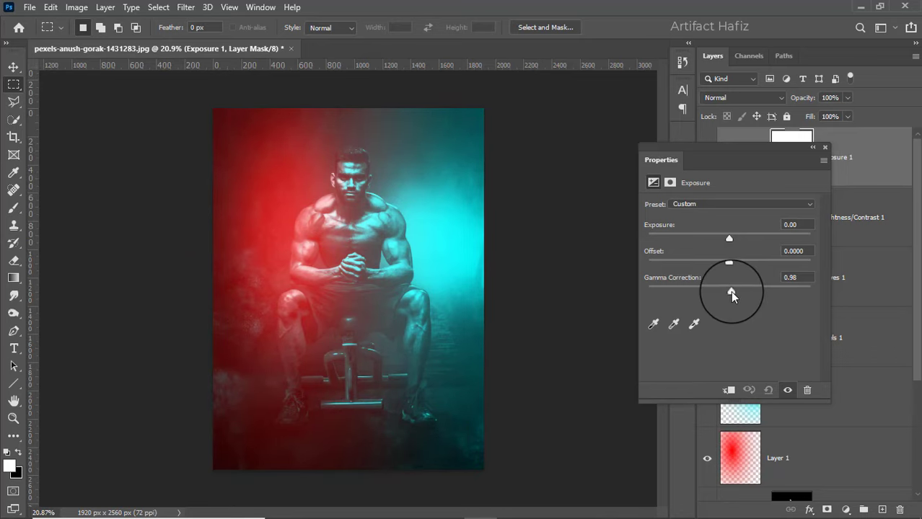
left_click(824, 147)
scroll(357, 322, "down", 3)
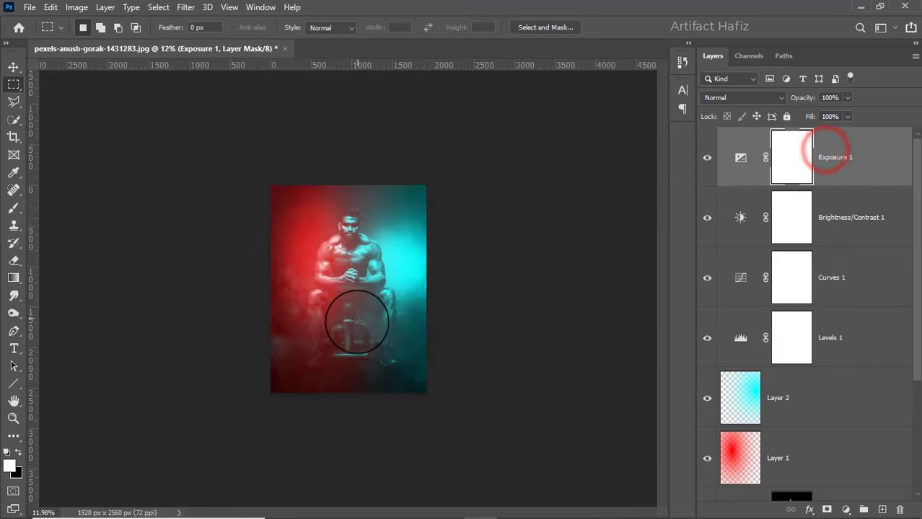
scroll(357, 322, "up", 3)
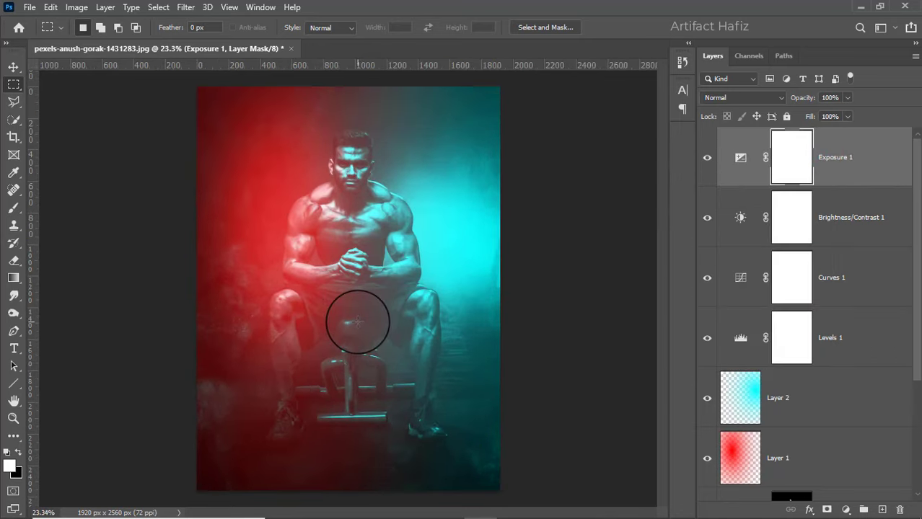
Add a Hue/Saturation adjustment clipped to the red glow layer with saturation at -22
left_click(795, 458)
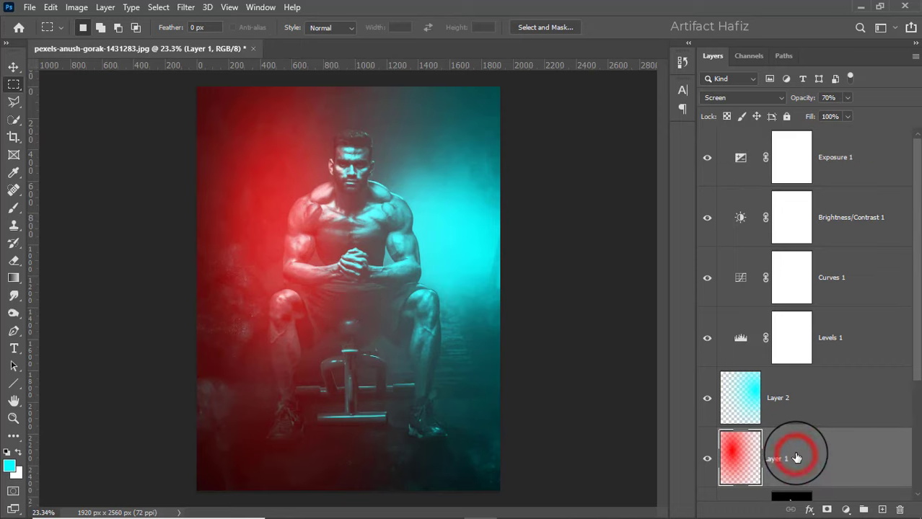
left_click(843, 509)
left_click(843, 375)
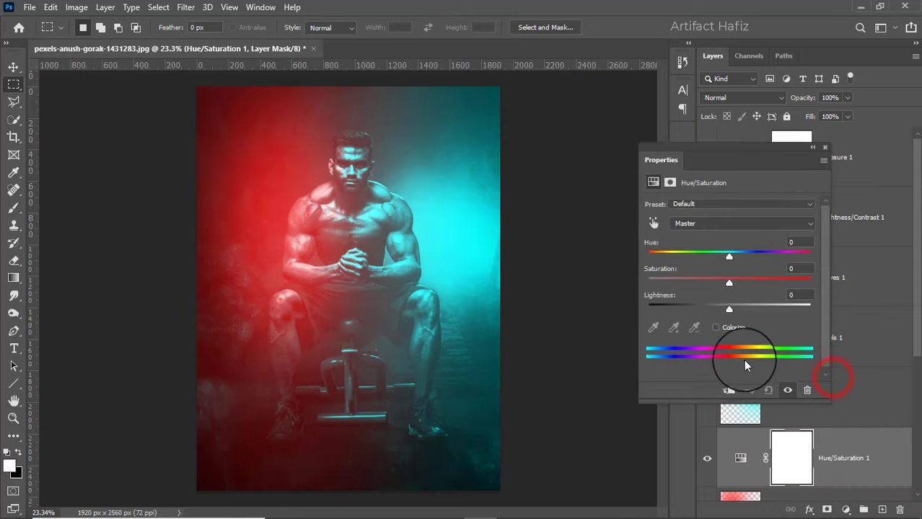
left_click(727, 390)
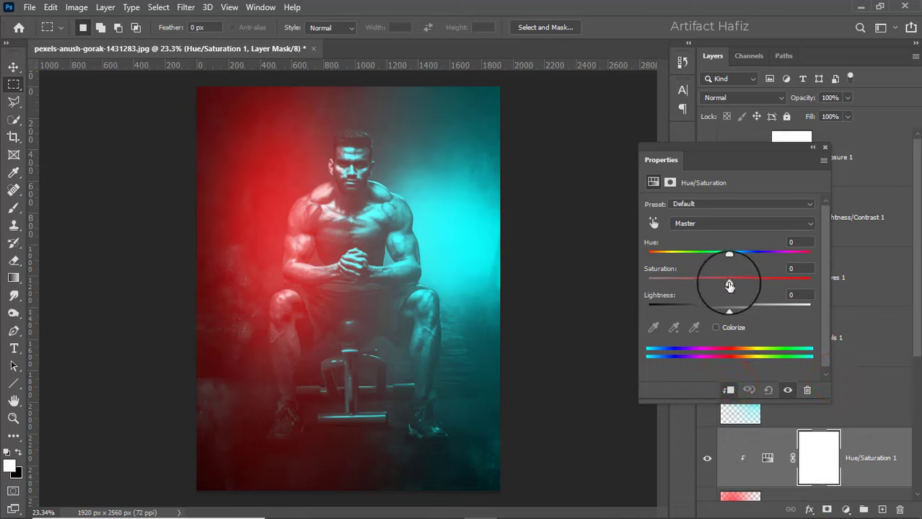
left_click_drag(729, 286, 712, 296)
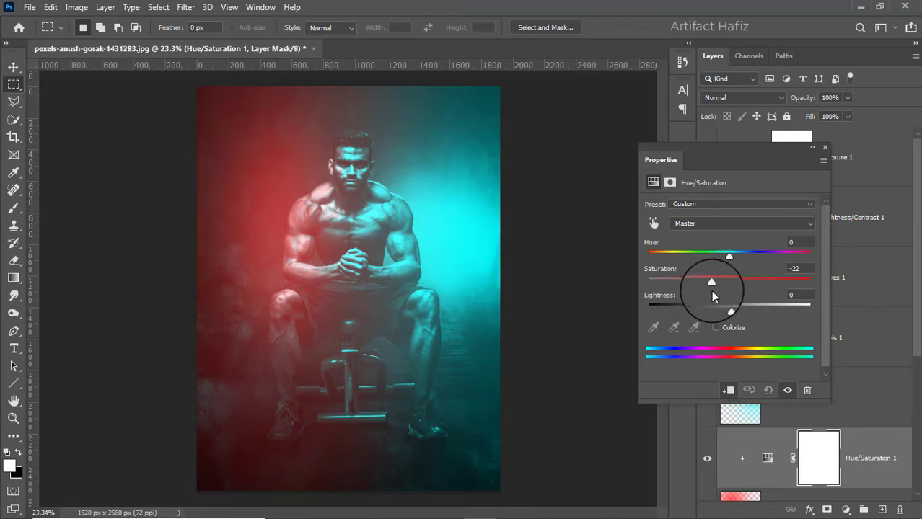
left_click(823, 150)
Widen the red glow layer to about 133.6% and move it back over the man's arm at about X 564, Y 908 px
scroll(750, 433, "down", 4)
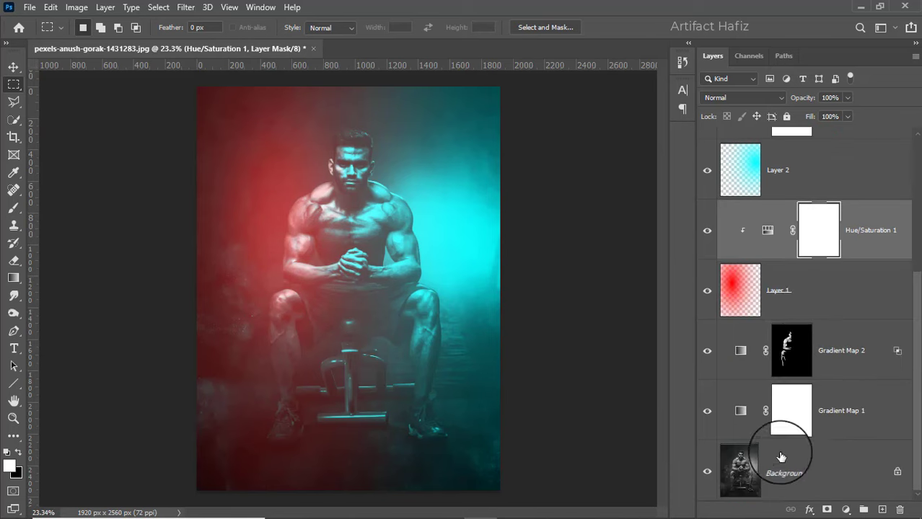
left_click(815, 301)
scroll(251, 299, "down", 4)
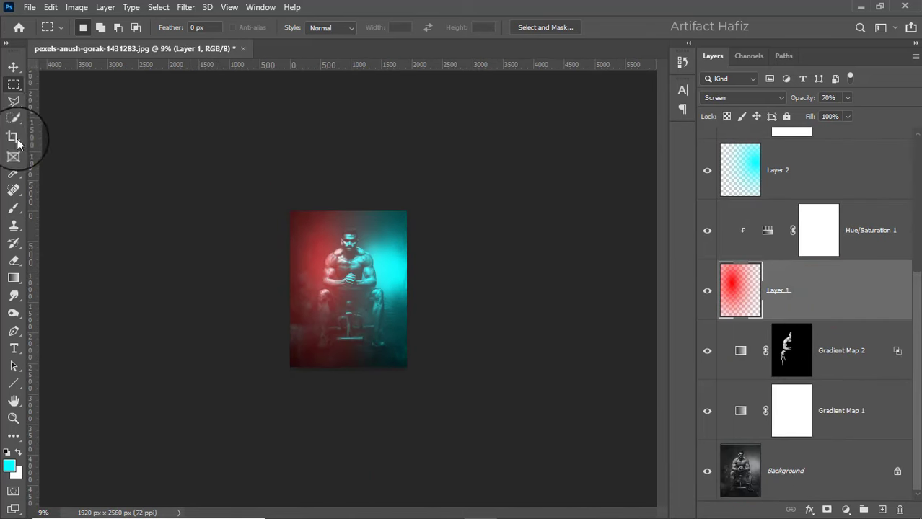
left_click(11, 67)
left_click(200, 266)
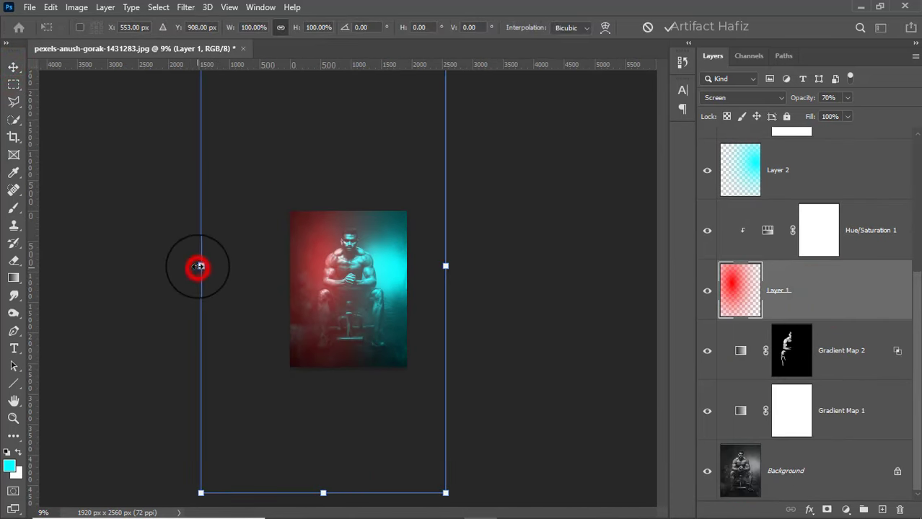
left_click_drag(200, 266, 119, 267)
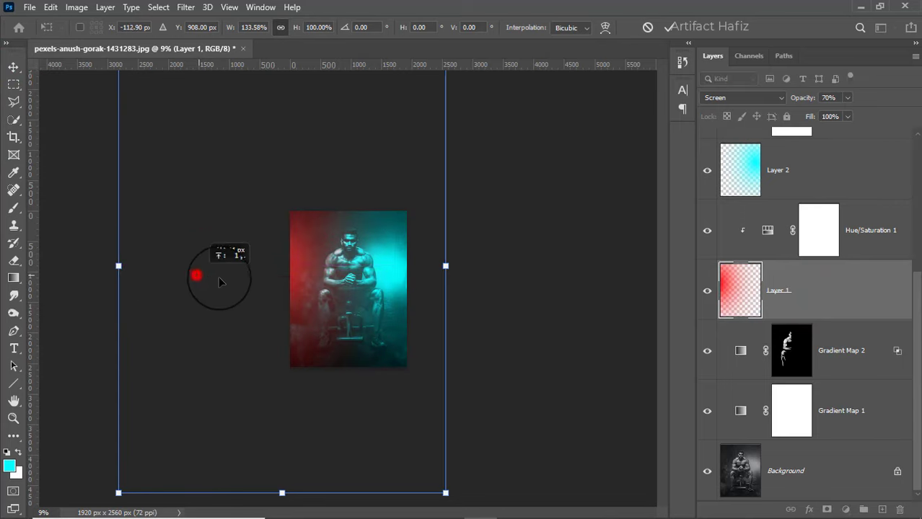
left_click_drag(196, 274, 241, 281)
scroll(324, 309, "up", 3)
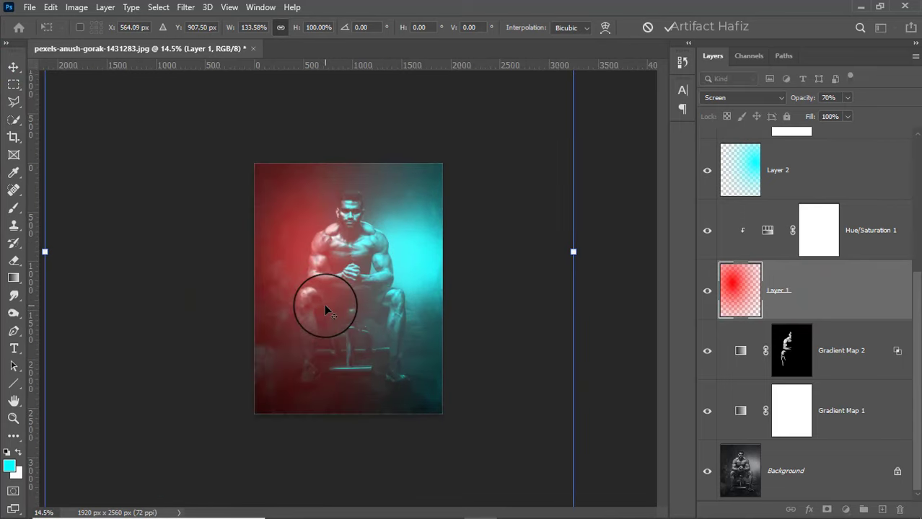
scroll(324, 304, "up", 1)
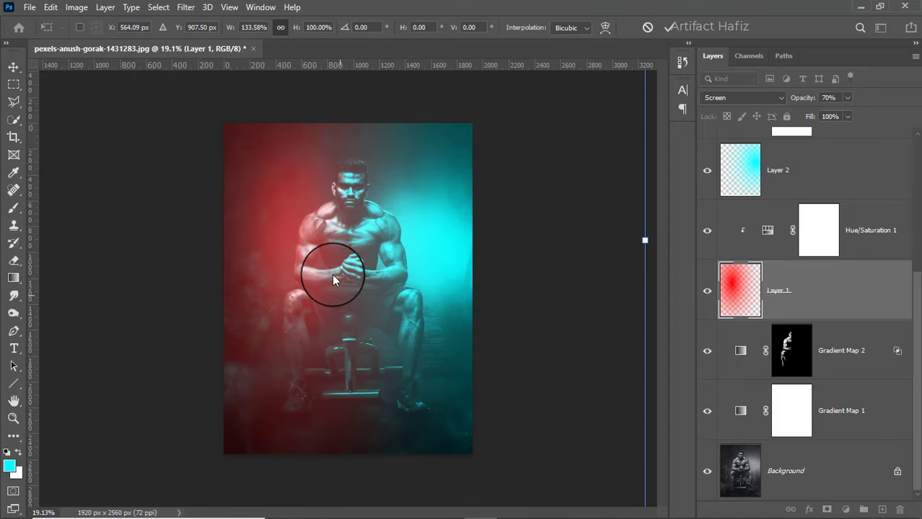
left_click(667, 29)
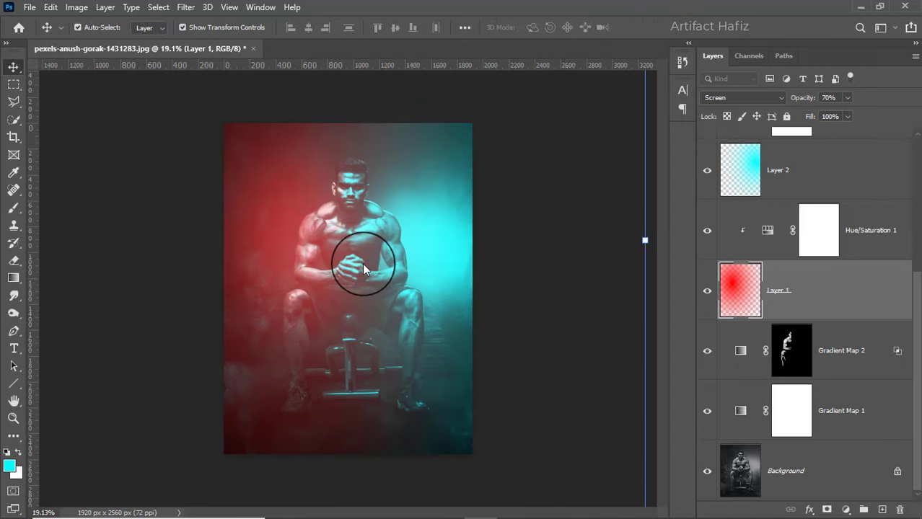
Place the abstract-glowing-rings image above the Exposure layer, enlarged to about 584% over the man's upper body
scroll(350, 265, "up", 1)
scroll(824, 176, "up", 3)
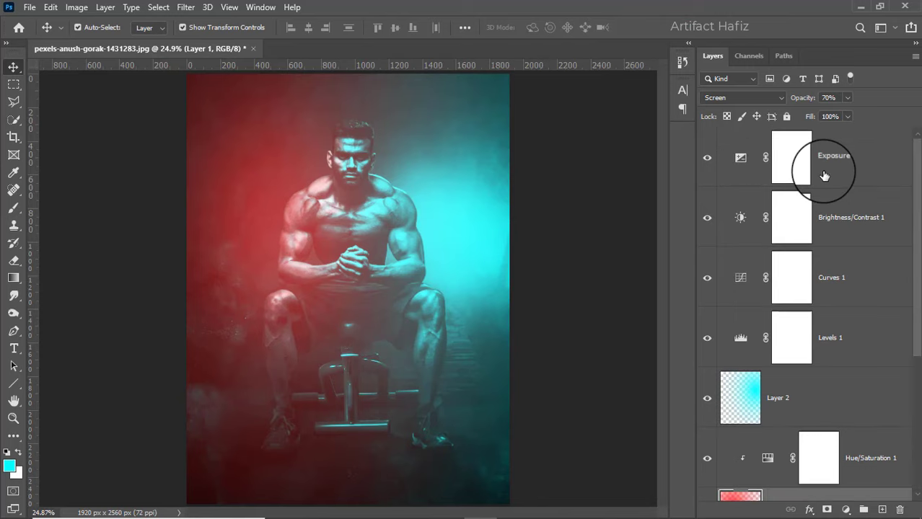
left_click(842, 160)
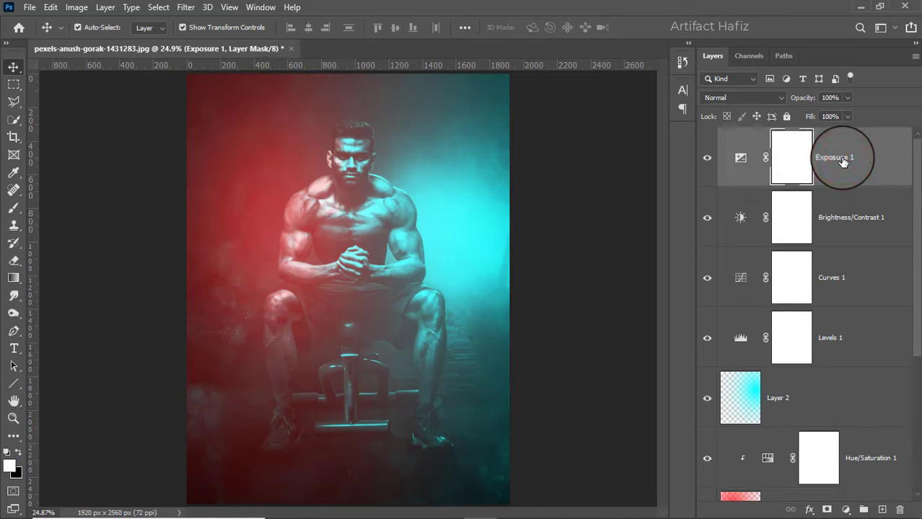
left_click(347, 506)
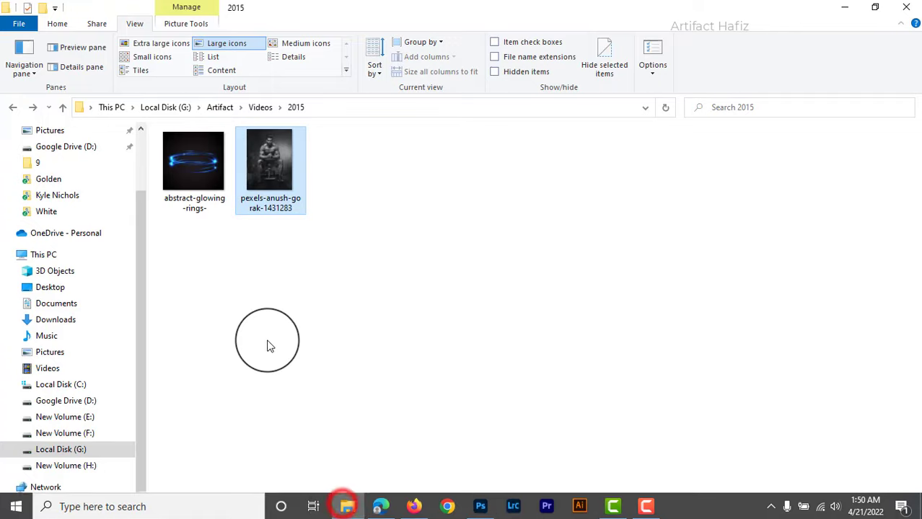
left_click_drag(192, 162, 337, 279)
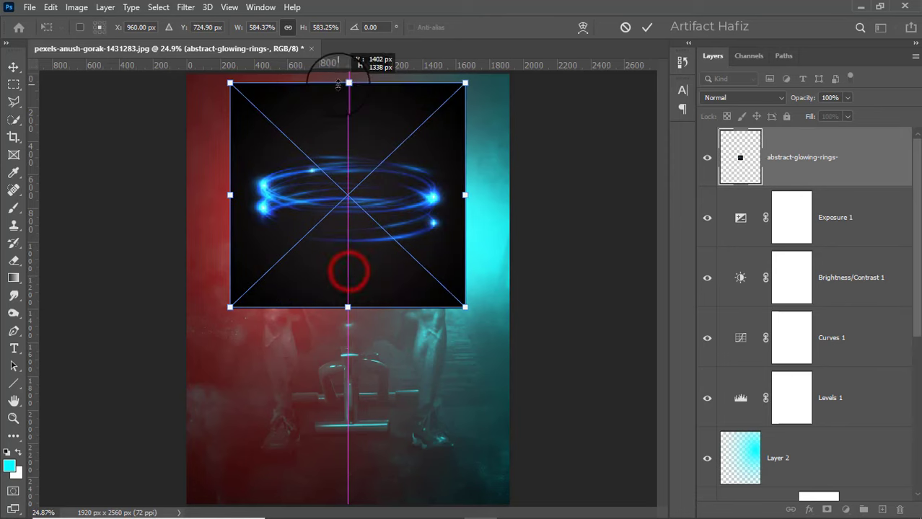
left_click(649, 26)
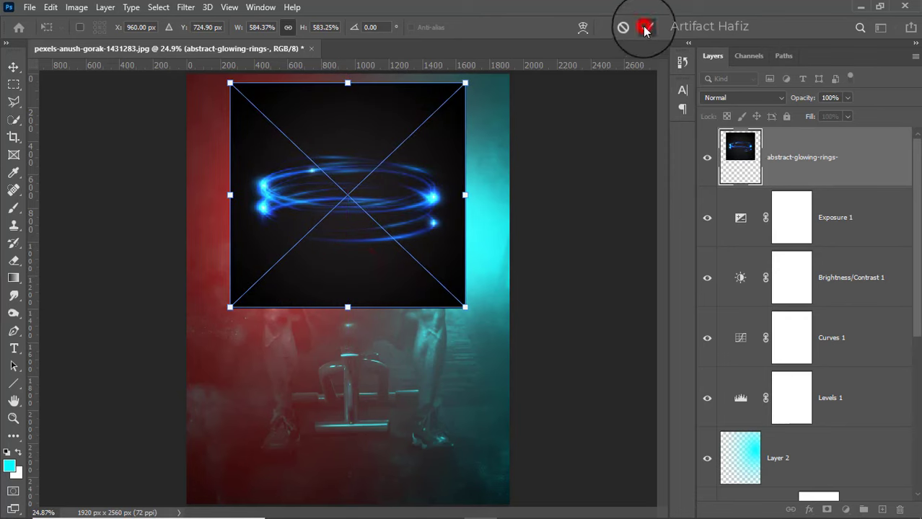
Blend the rings layer with Screen, scale it to about 1401 × 1337 px and position the rings around the man's chest
left_click(737, 101)
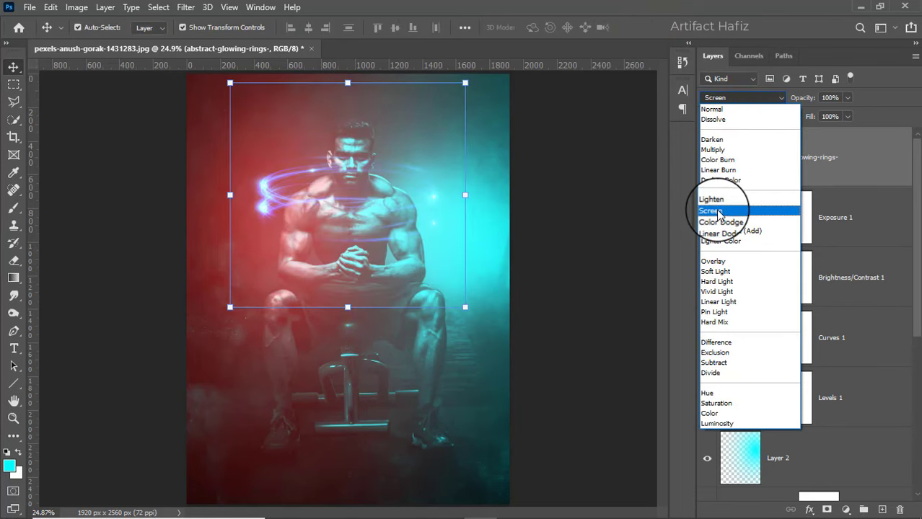
left_click(719, 208)
left_click_drag(464, 194, 418, 195)
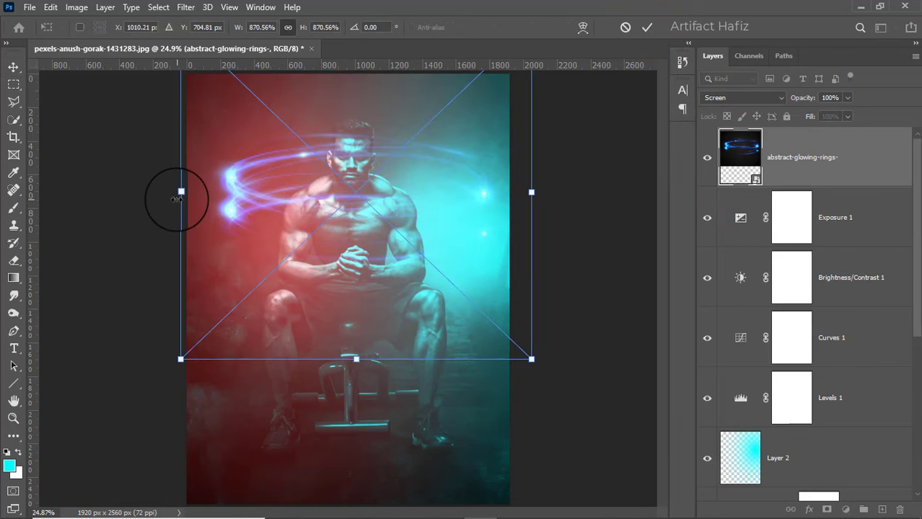
left_click_drag(180, 193, 253, 207)
left_click_drag(411, 206, 366, 230)
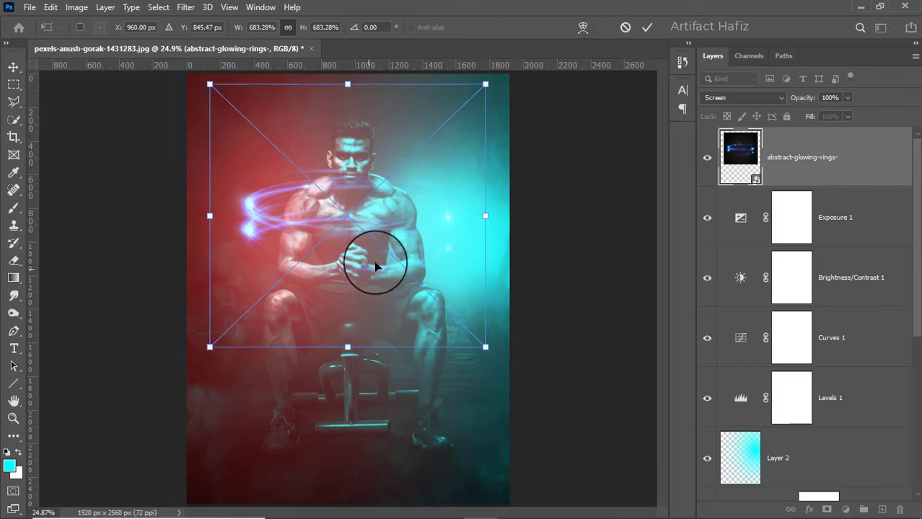
left_click_drag(210, 214, 235, 217)
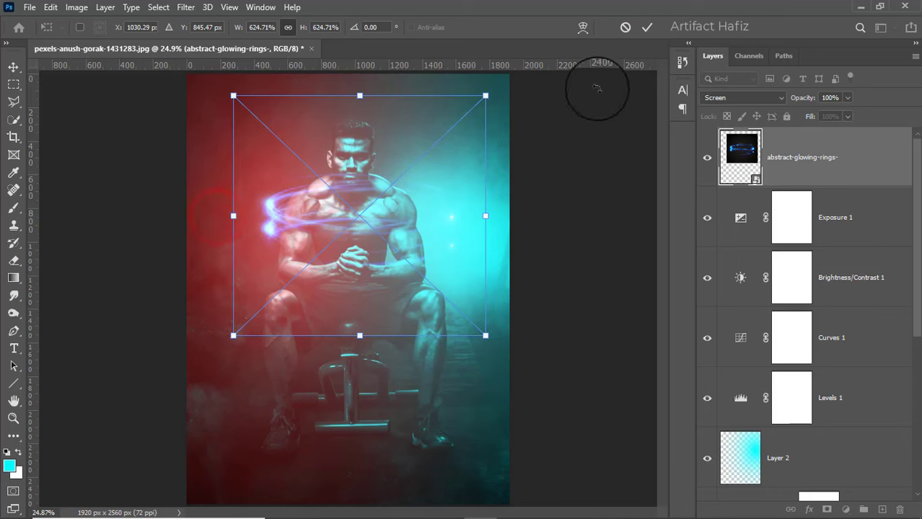
left_click(646, 28)
left_click_drag(484, 214, 468, 211)
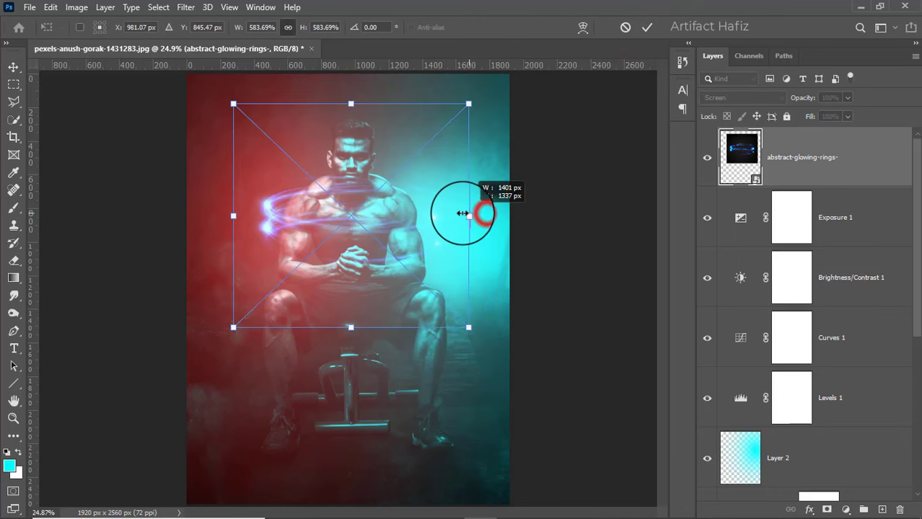
left_click(646, 27)
Select the man on the Background layer with the automatic Subject selection
scroll(373, 201, "up", 3)
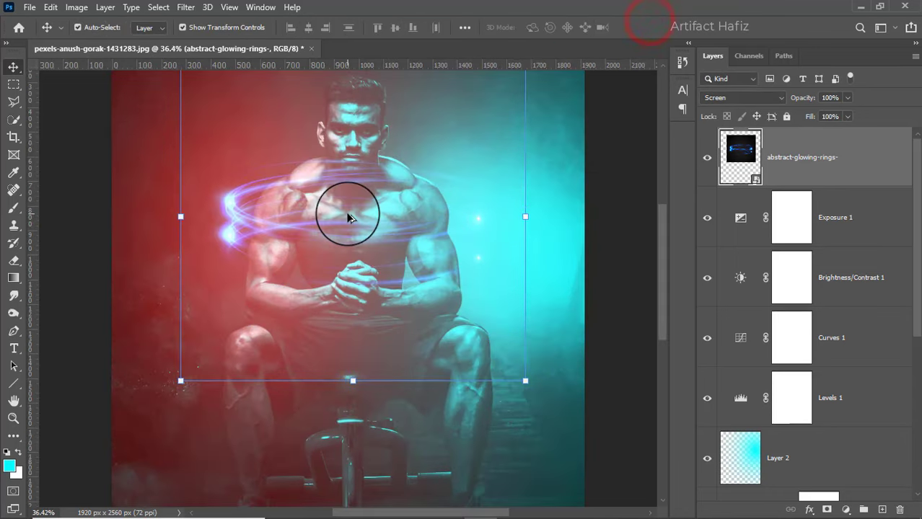
scroll(844, 370, "down", 5)
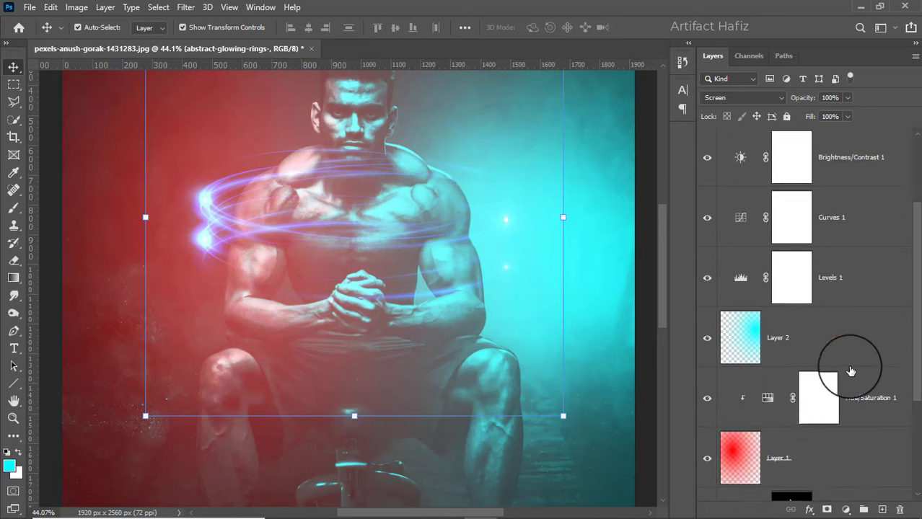
left_click(797, 469)
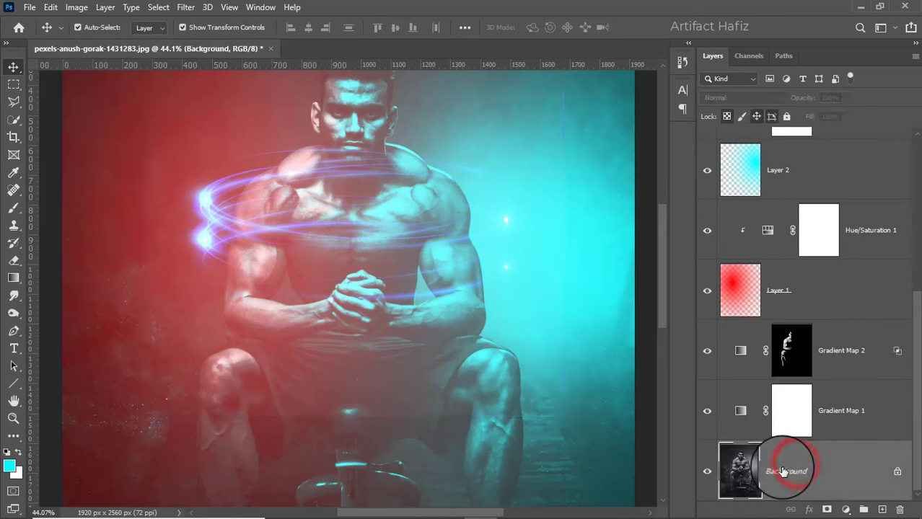
left_click(157, 7)
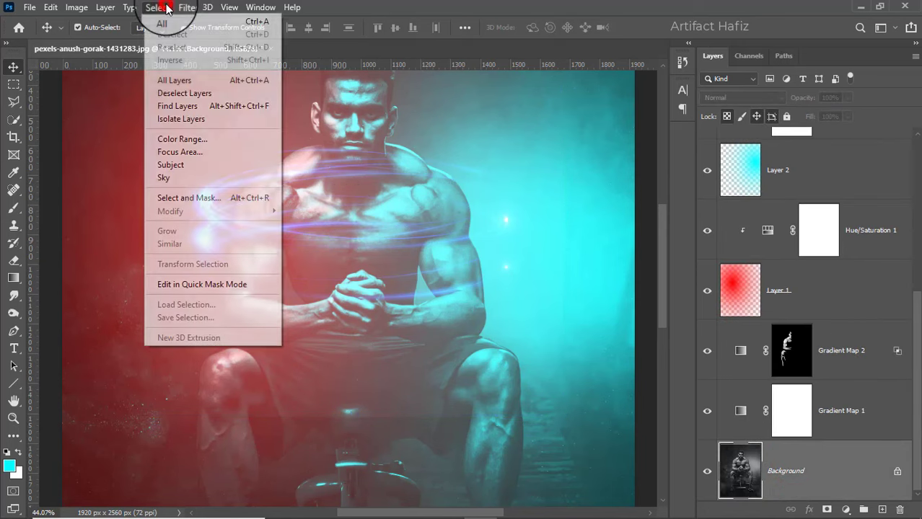
left_click(172, 165)
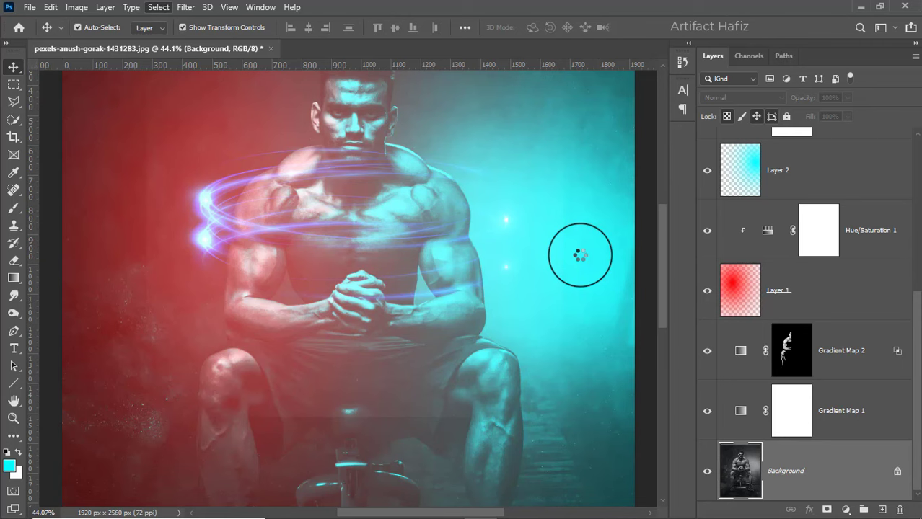
Add a layer mask to the rings layer from the selection and invert it, hiding the rings over the man
scroll(779, 202, "up", 4)
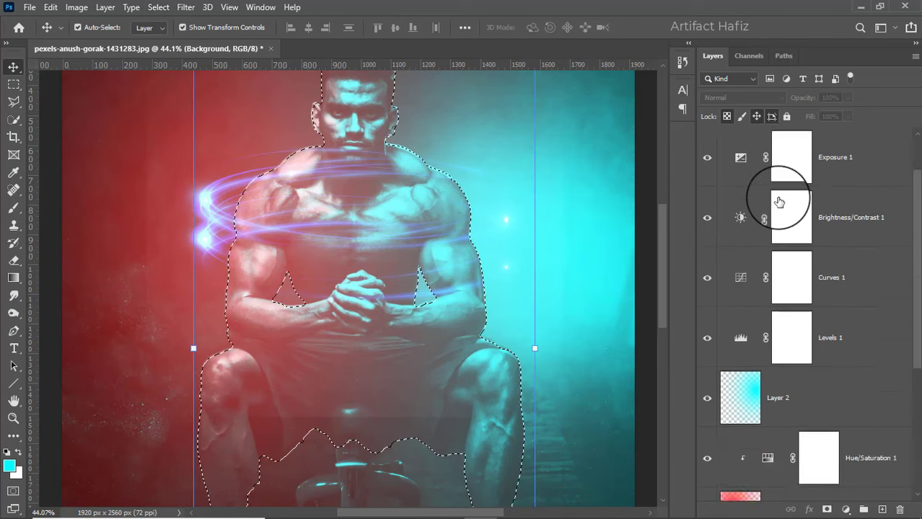
scroll(779, 202, "up", 1)
left_click(788, 157)
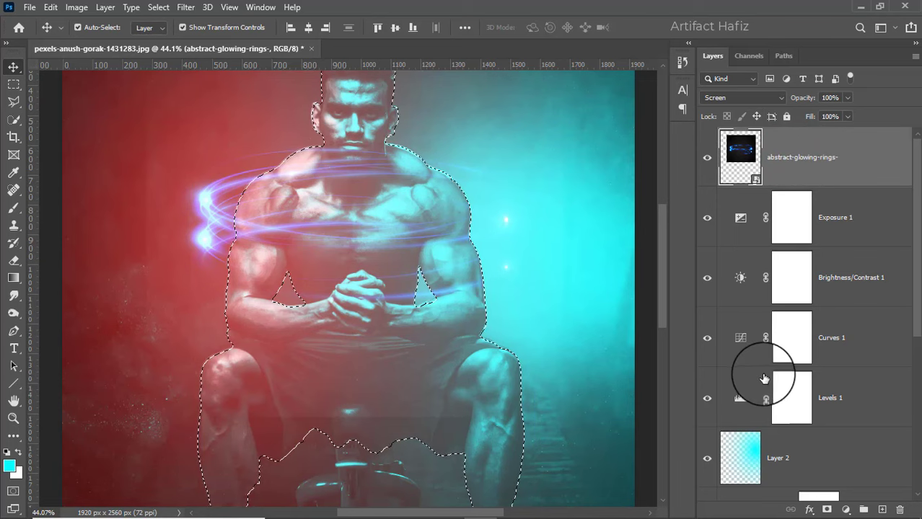
left_click(827, 510)
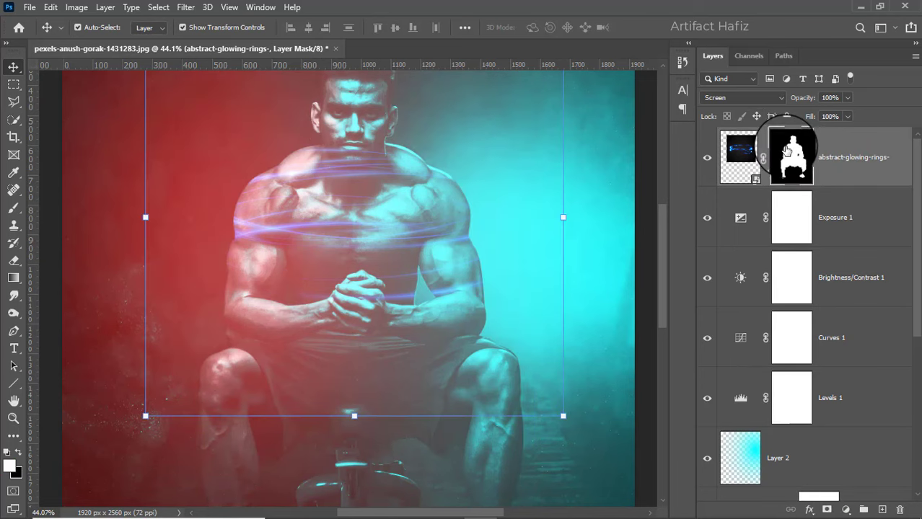
left_click(77, 7)
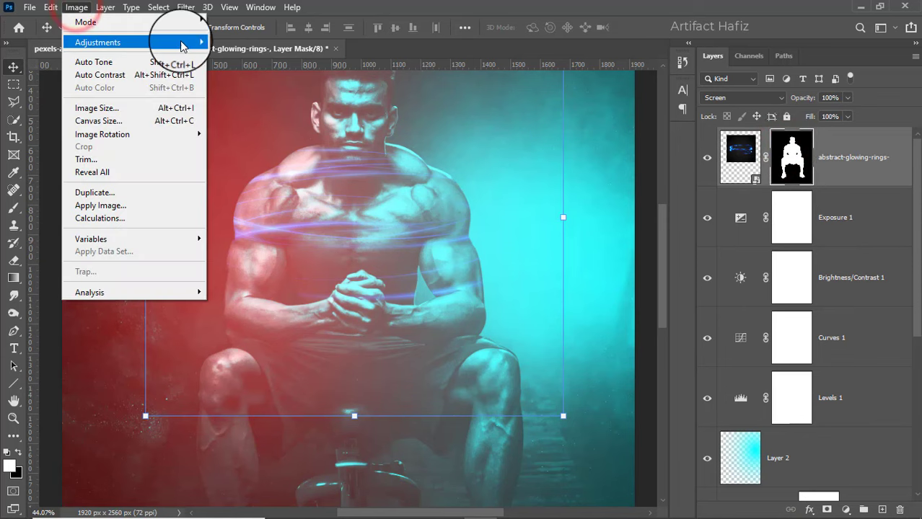
mouse_move(186, 42)
left_click(245, 199)
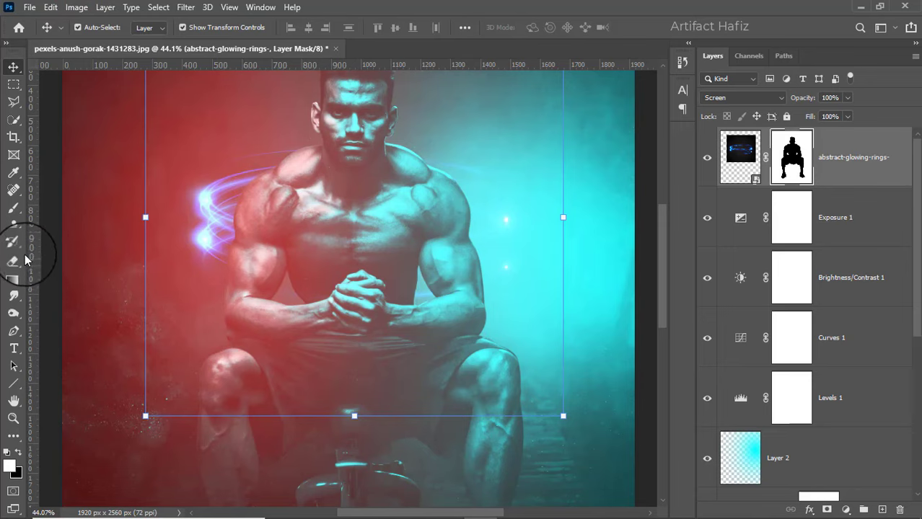
Paint white on the rings layer's mask with a 125 px brush, restoring the front ring bands across the arms and chest
left_click(13, 208)
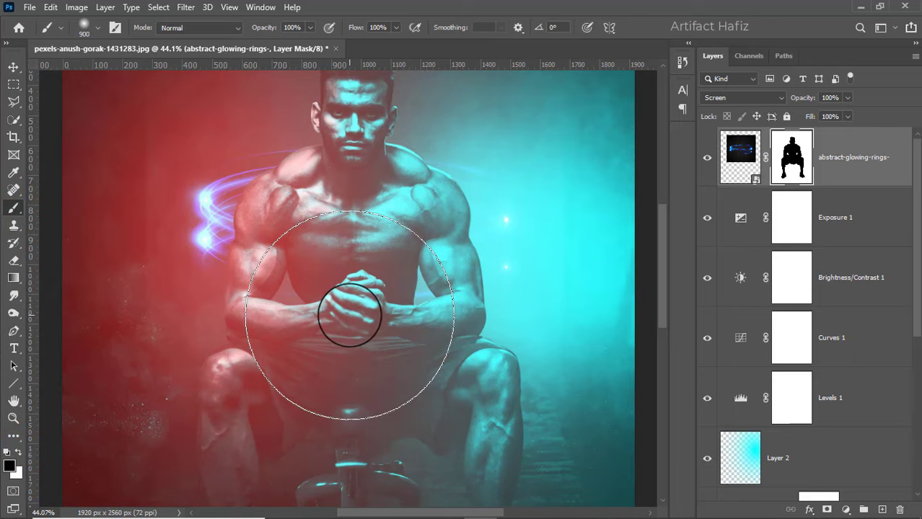
key("bracketleft")
key("bracketleft")
key("bracketleft")
key("bracketleft")
key("bracketleft")
key("bracketleft")
key("bracketleft")
key("bracketleft")
key("bracketleft")
key("bracketleft")
key("bracketleft")
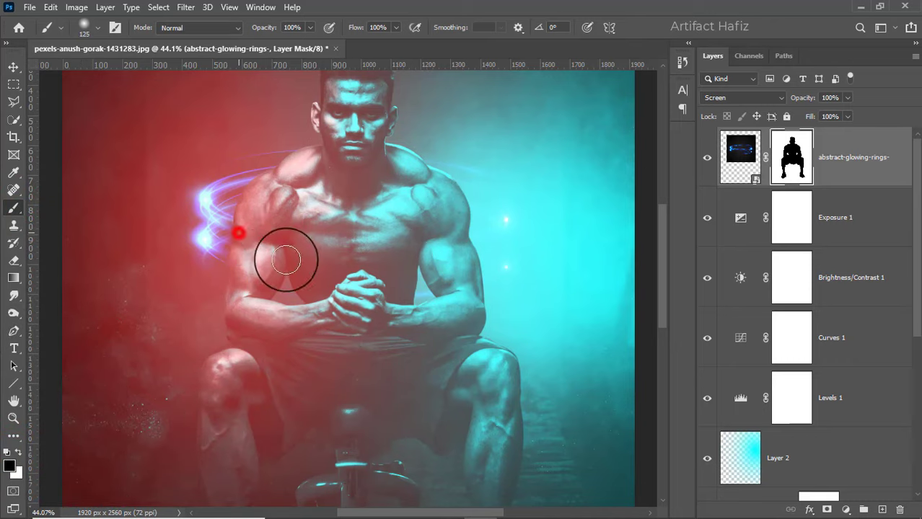
mouse_move(285, 259)
left_mouse_down()
mouse_move(236, 223)
mouse_move(226, 200)
mouse_move(237, 212)
mouse_move(225, 276)
left_mouse_up()
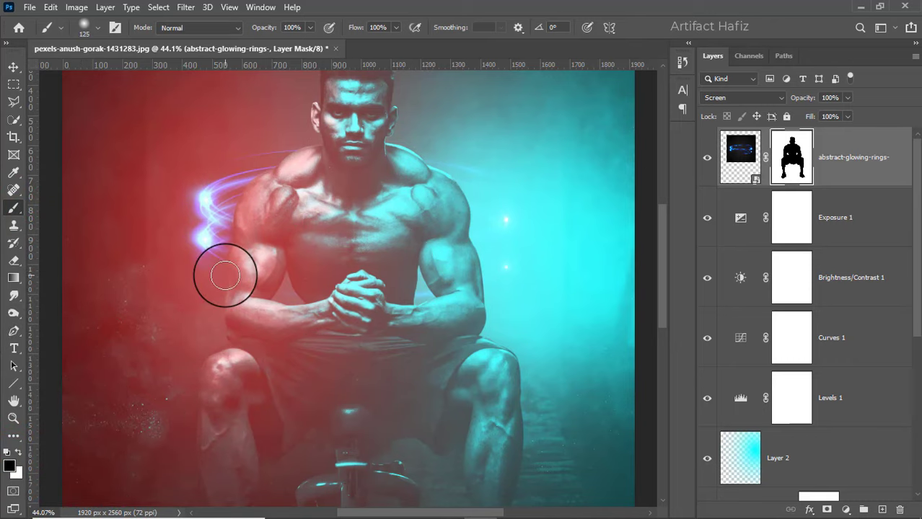
left_click(19, 451)
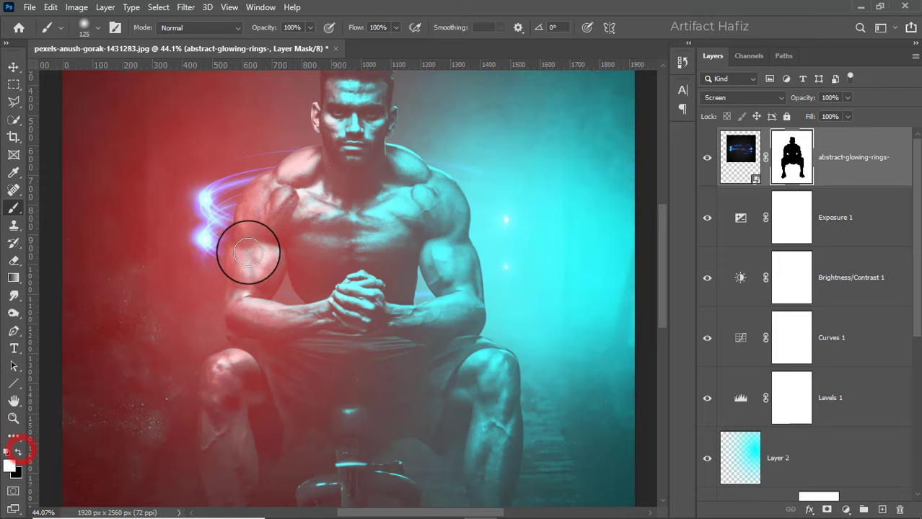
left_click(238, 239)
mouse_move(263, 229)
left_mouse_down()
mouse_move(392, 240)
mouse_move(390, 230)
mouse_move(264, 259)
mouse_move(418, 201)
mouse_move(304, 243)
mouse_move(289, 240)
mouse_move(437, 217)
mouse_move(342, 252)
mouse_move(224, 246)
mouse_move(311, 251)
mouse_move(351, 286)
mouse_move(408, 266)
mouse_move(240, 275)
mouse_move(311, 267)
mouse_move(207, 243)
mouse_move(307, 280)
mouse_move(243, 243)
mouse_move(300, 259)
mouse_move(412, 241)
mouse_move(282, 254)
mouse_move(217, 243)
mouse_move(396, 259)
mouse_move(285, 281)
mouse_move(261, 280)
mouse_move(453, 256)
mouse_move(249, 266)
mouse_move(254, 255)
mouse_move(434, 241)
left_mouse_up()
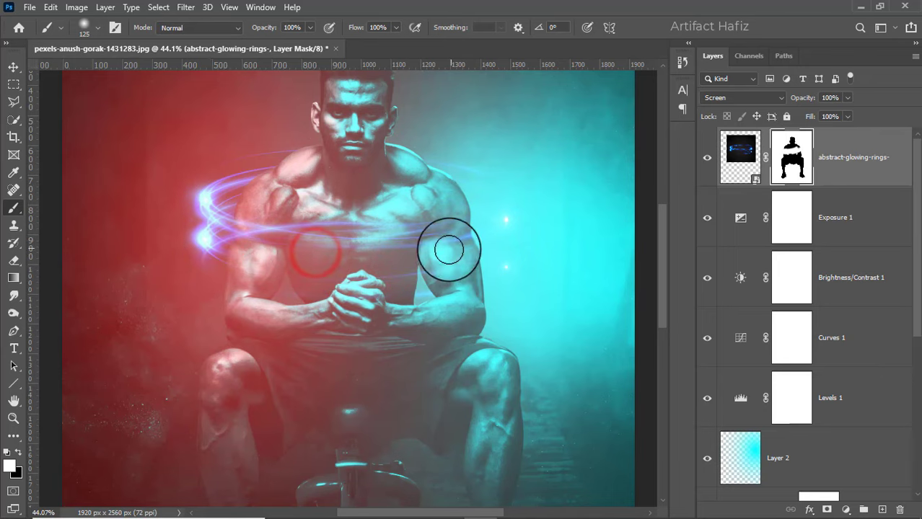
scroll(412, 238, "down", 5)
scroll(365, 196, "up", 4)
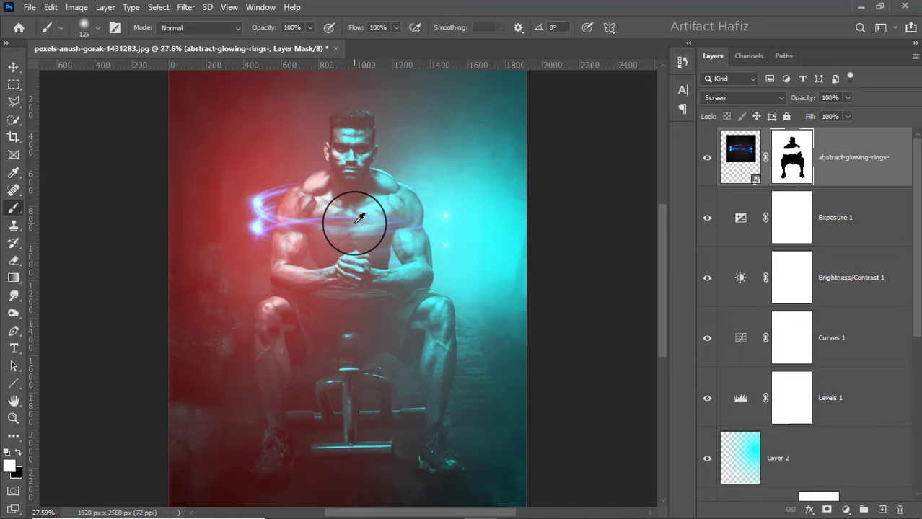
left_click(849, 160)
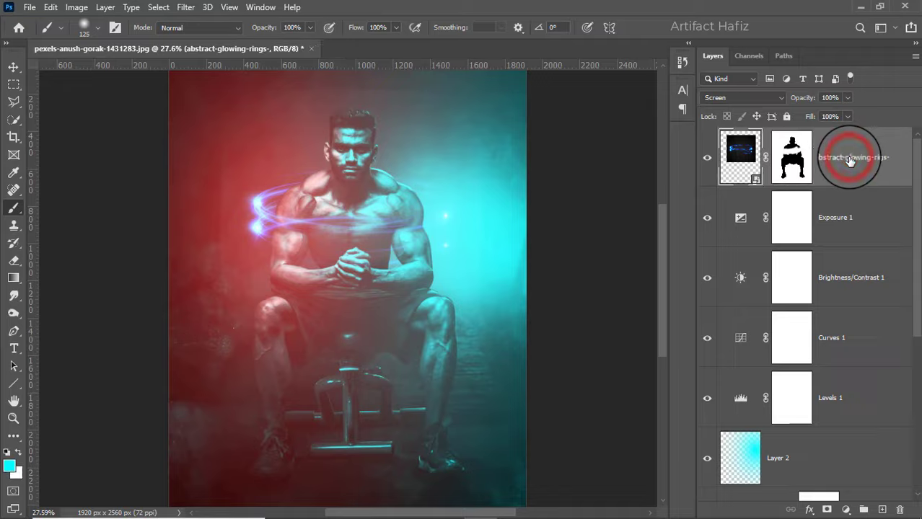